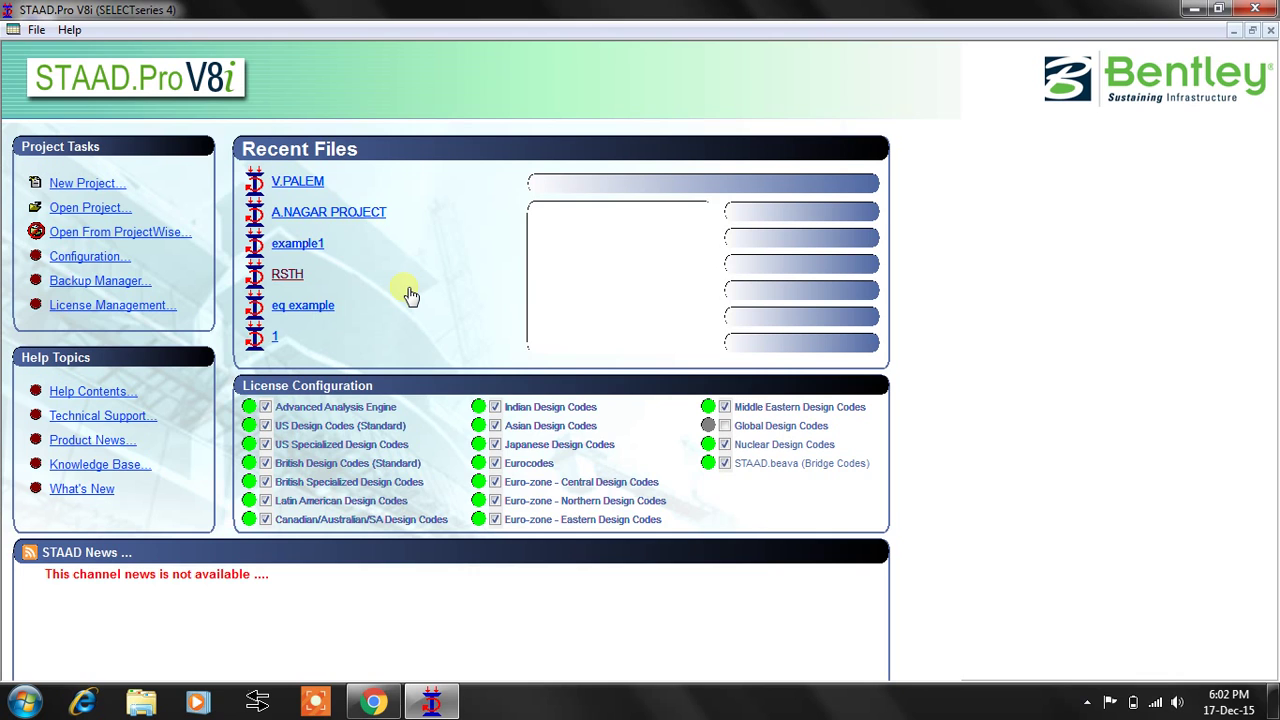
# Create a new Space structure file named BUILDING EXAMPLE in metres and kilonewtons, starting with the Structure Wizard
pyautogui.click(36, 30)
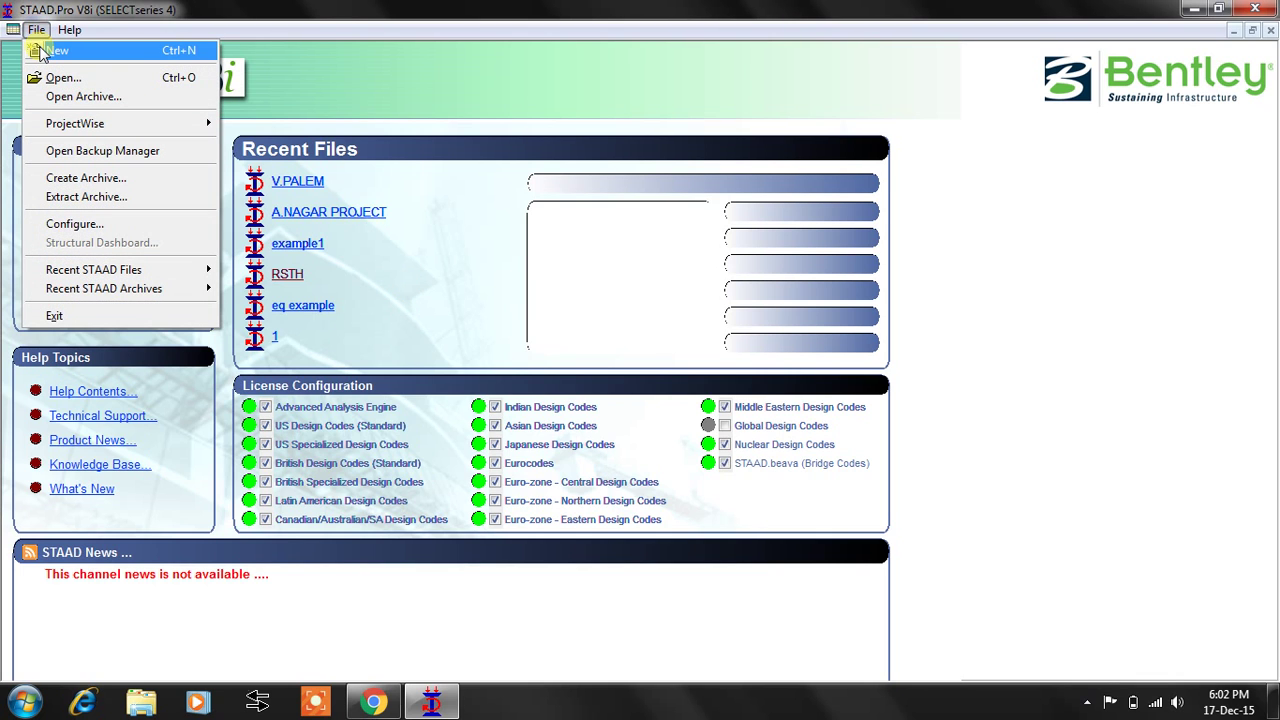
pyautogui.click(52, 50)
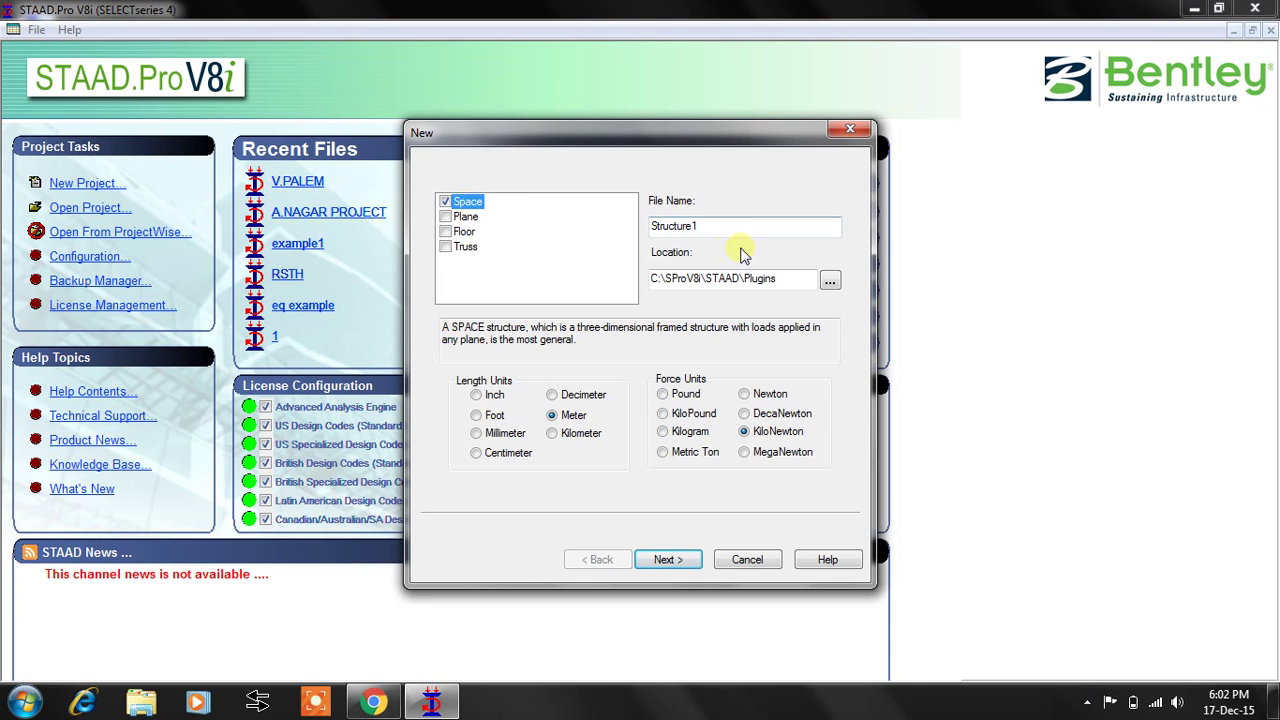
pyautogui.moveTo(720, 226); pyautogui.dragTo(588, 238)
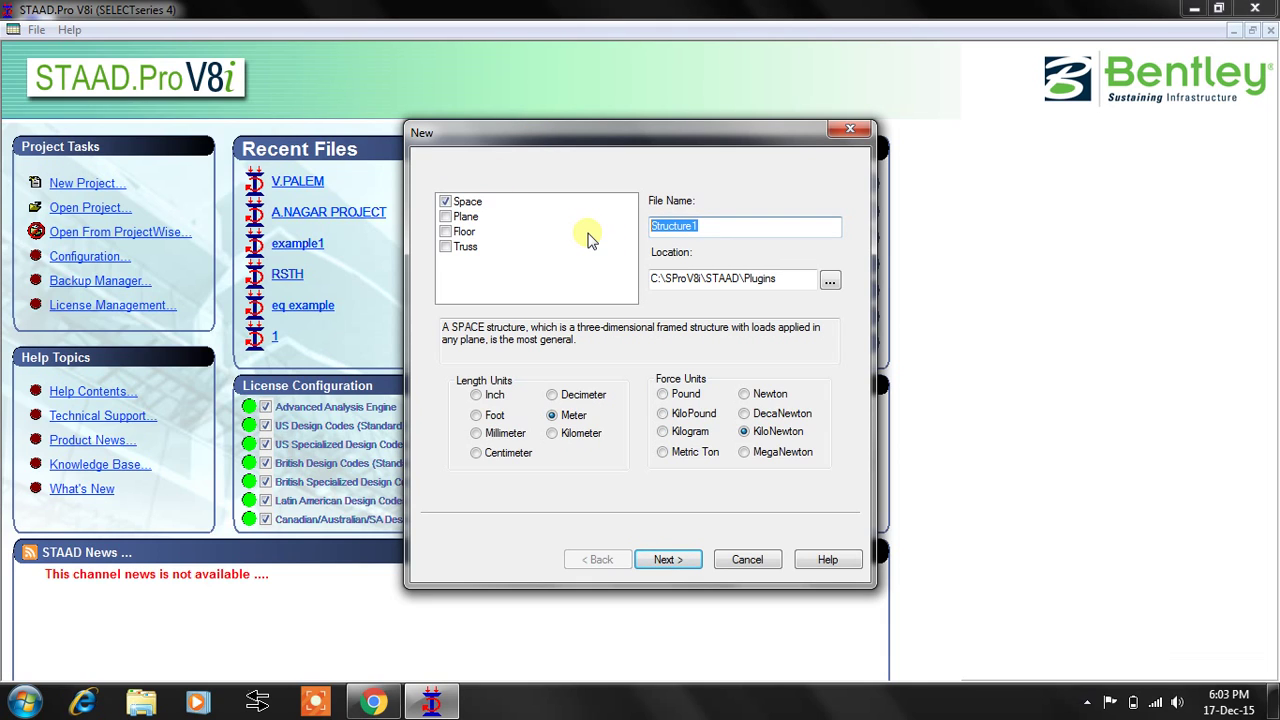
pyautogui.press('capslock')
pyautogui.write('BUILDING ')
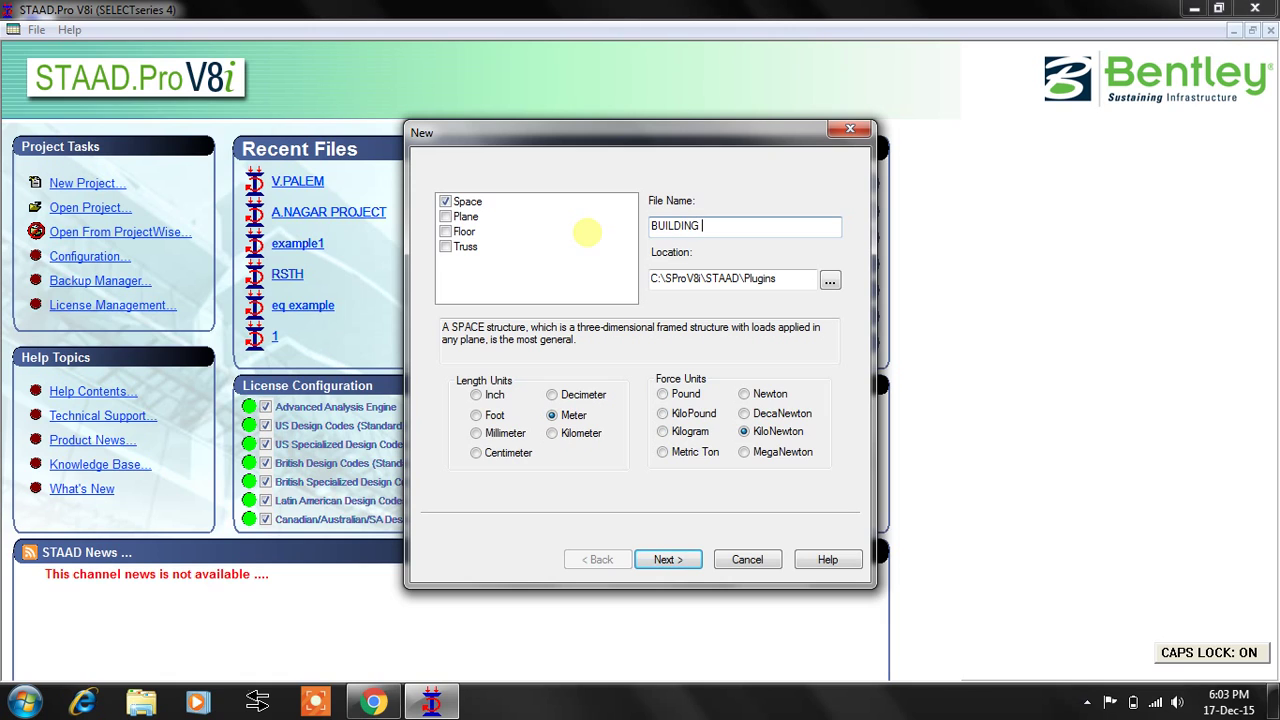
pyautogui.write('EXAMPLE')
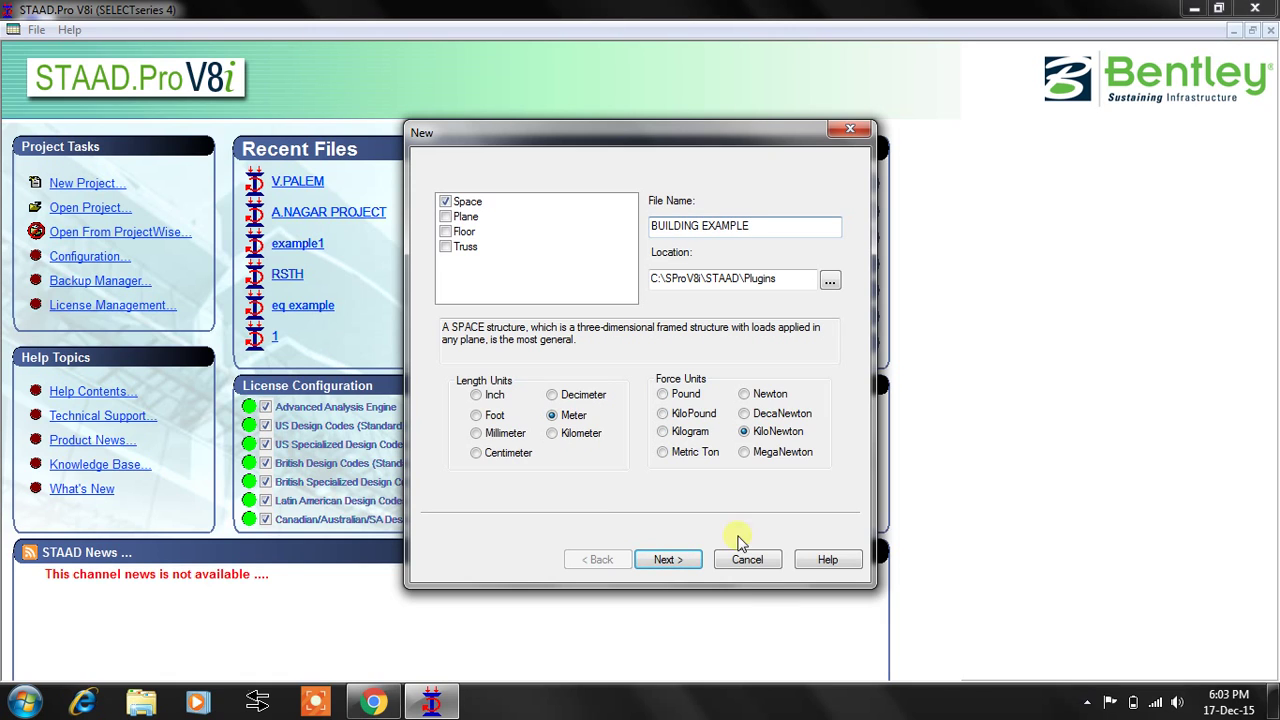
pyautogui.click(687, 566)
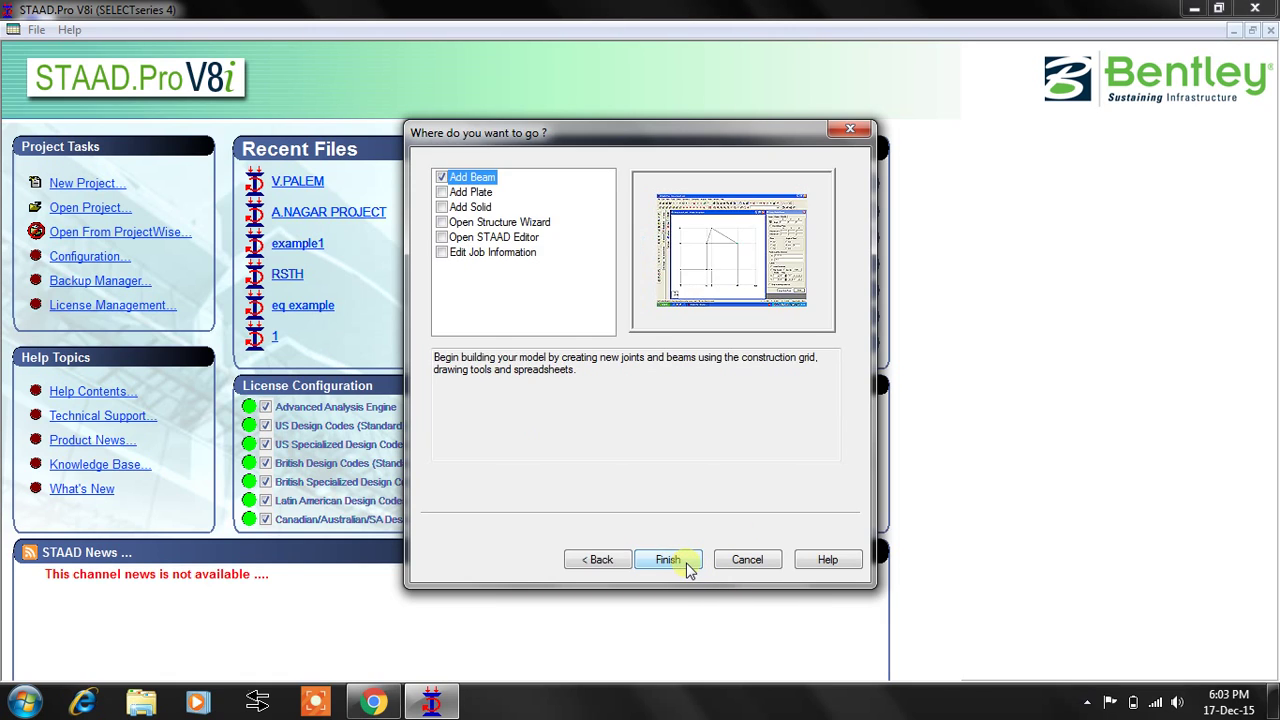
pyautogui.click(512, 225)
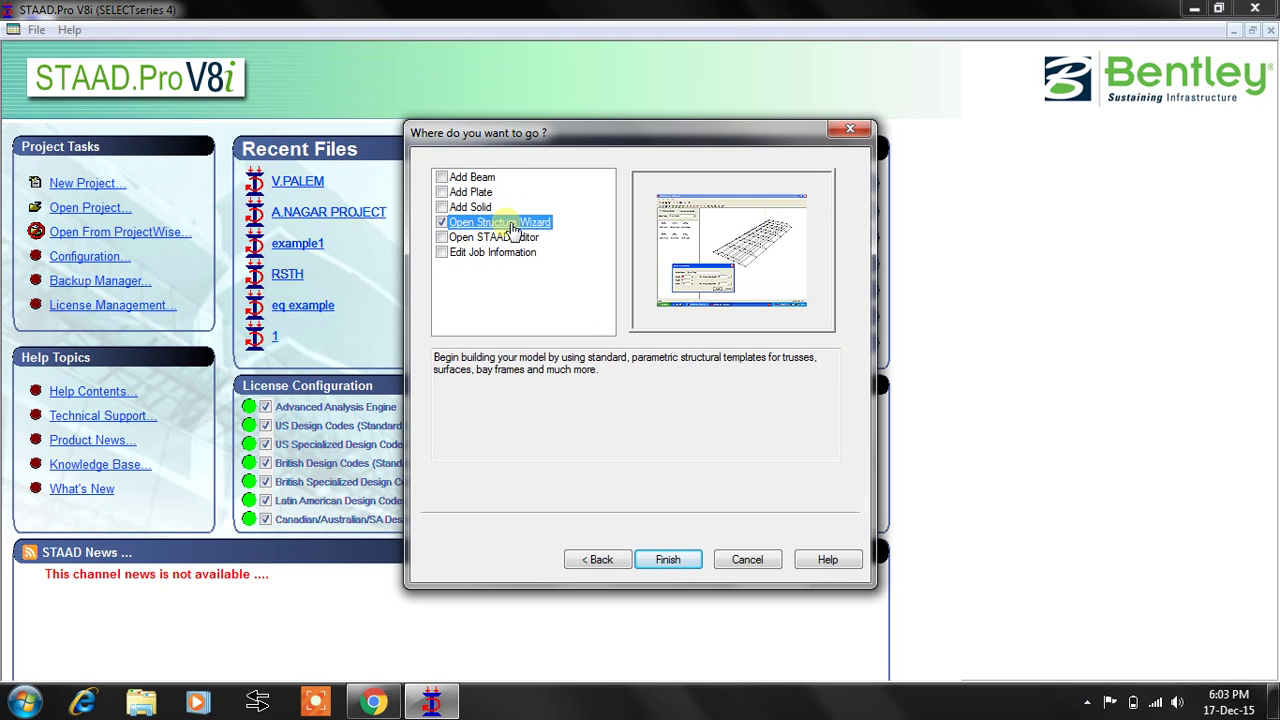
pyautogui.click(690, 563)
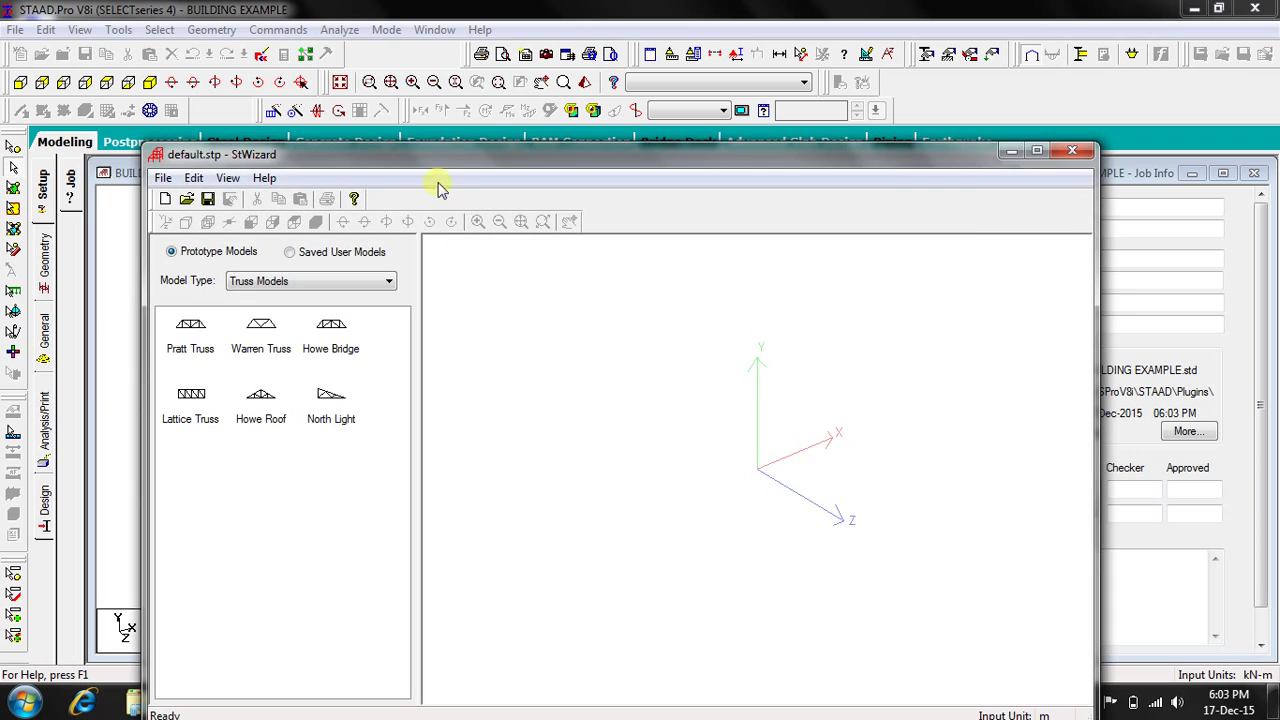
# Generate a Bay Frame from the wizard's Frame Models using the default dimensions and bay counts
pyautogui.moveTo(425, 162); pyautogui.dragTo(387, 32)
pyautogui.click(350, 150)
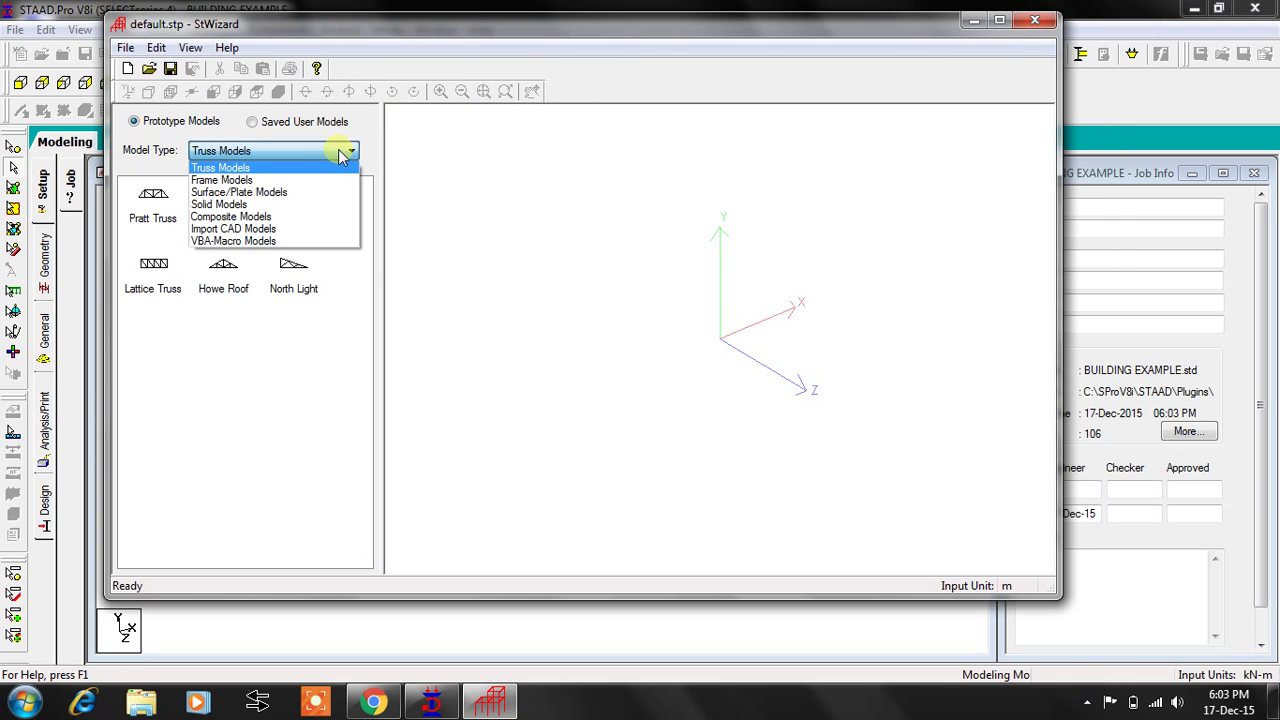
pyautogui.click(288, 181)
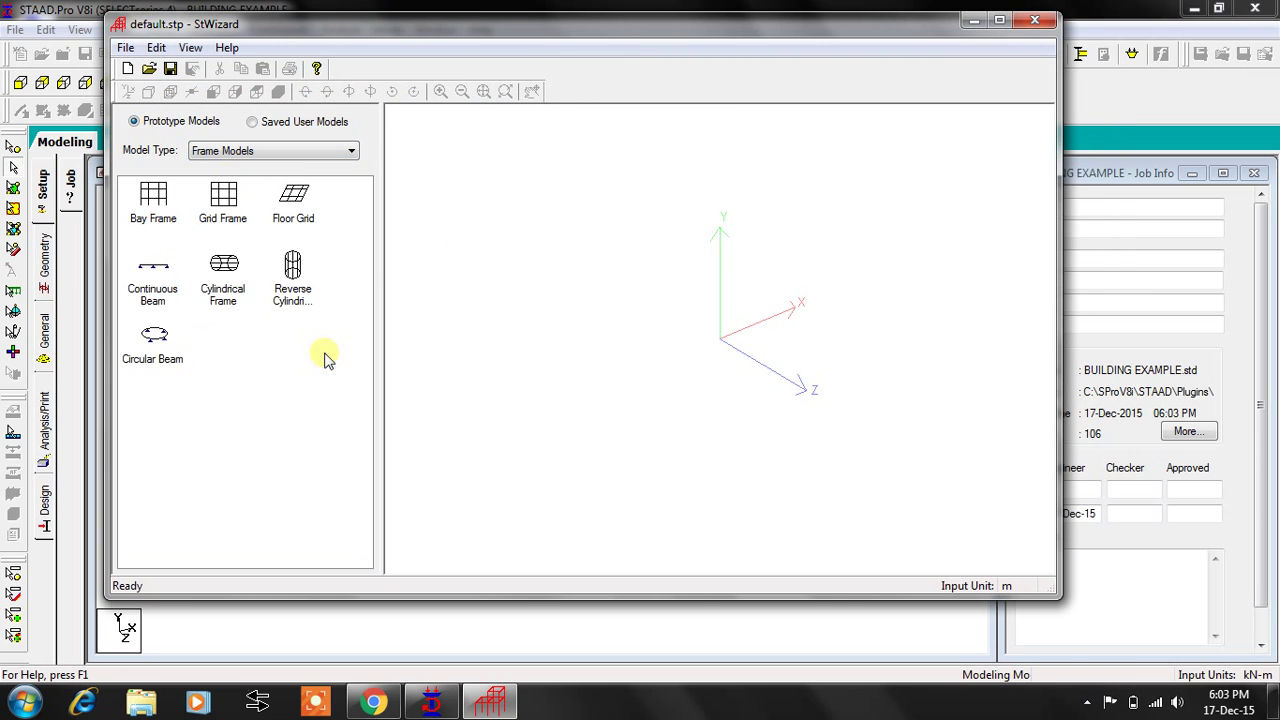
pyautogui.click(157, 216)
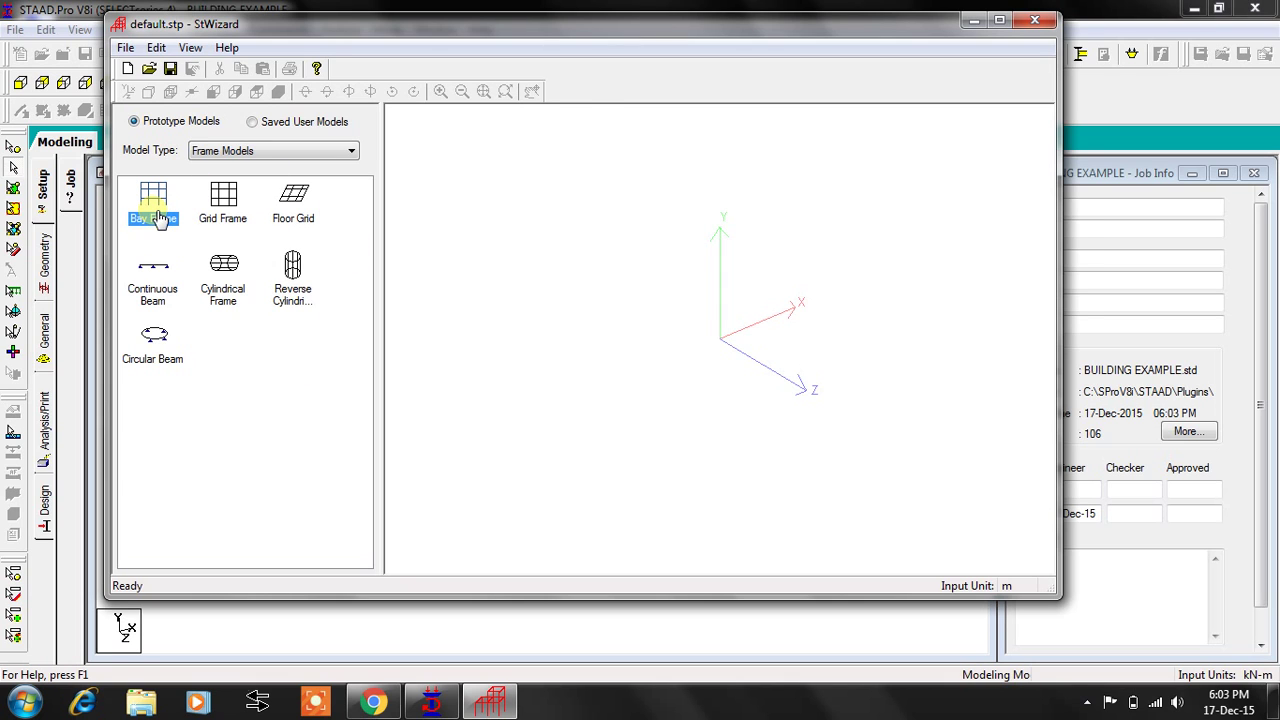
pyautogui.doubleClick(157, 217)
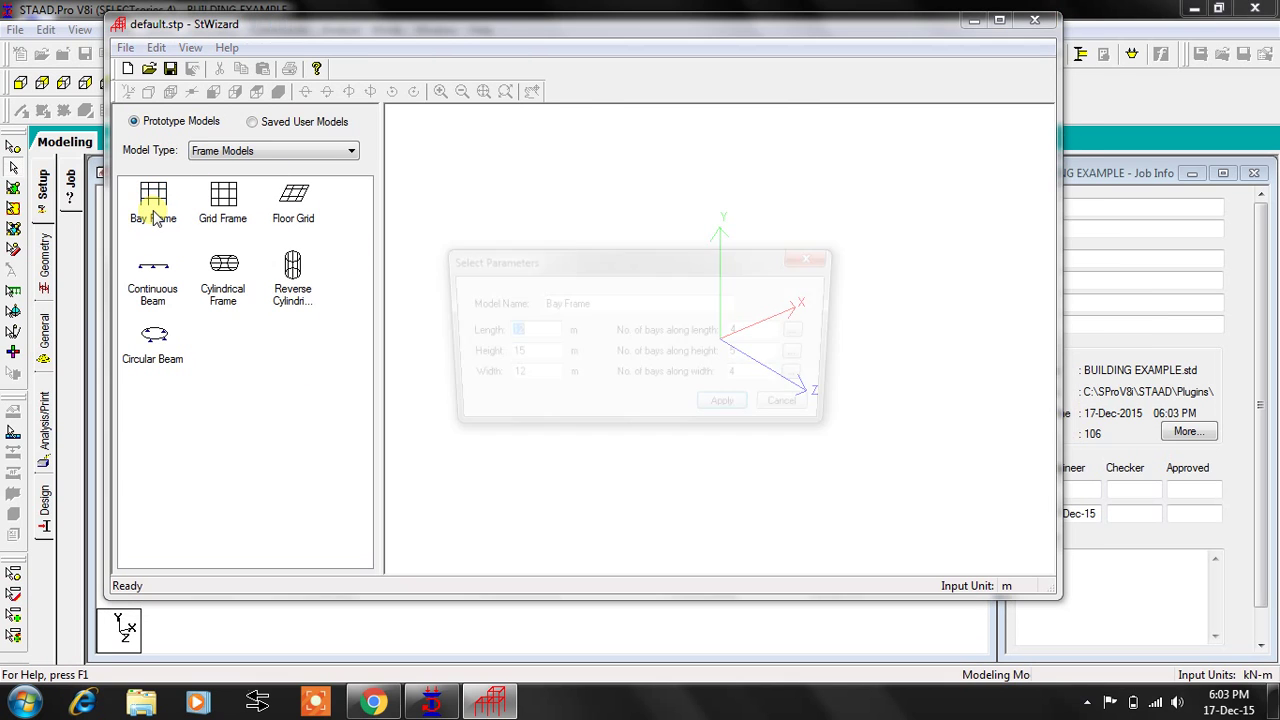
pyautogui.click(731, 411)
# Transfer the bay frame prototype into the STAAD.Pro model with X, Y and Z offsets of 0 m
pyautogui.moveTo(729, 408); pyautogui.dragTo(526, 343)
pyautogui.click(264, 70)
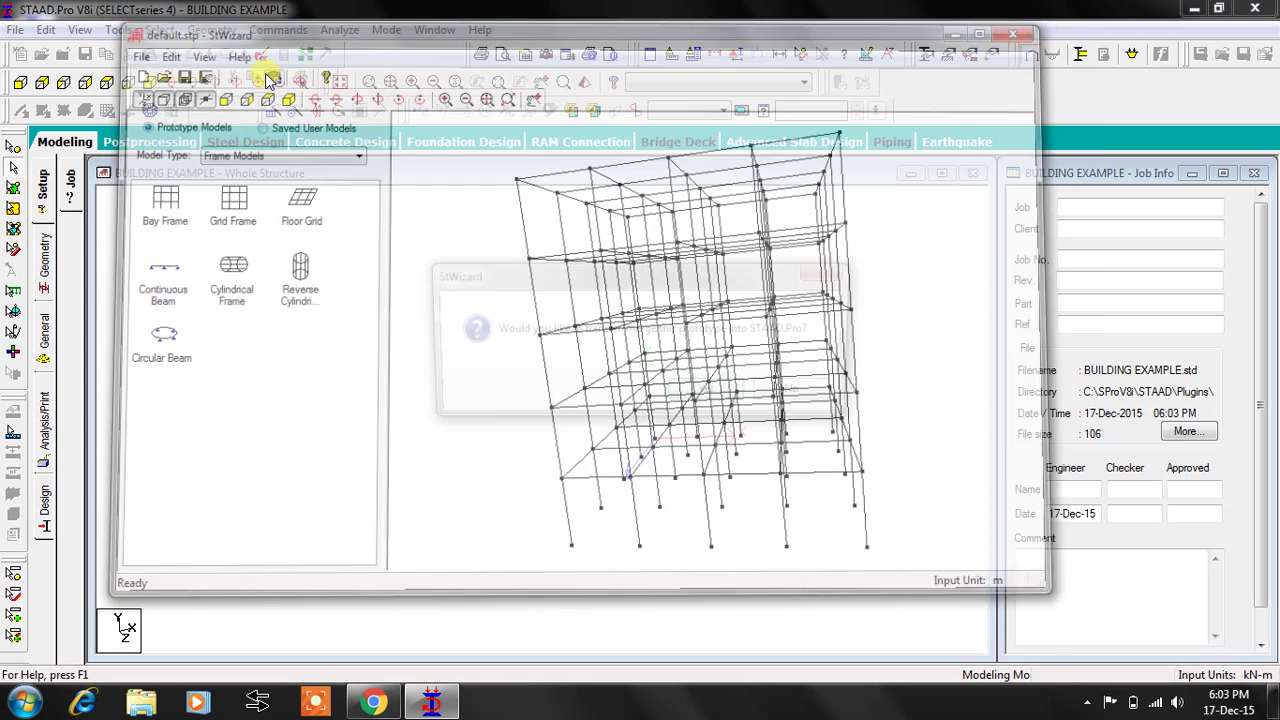
pyautogui.click(703, 392)
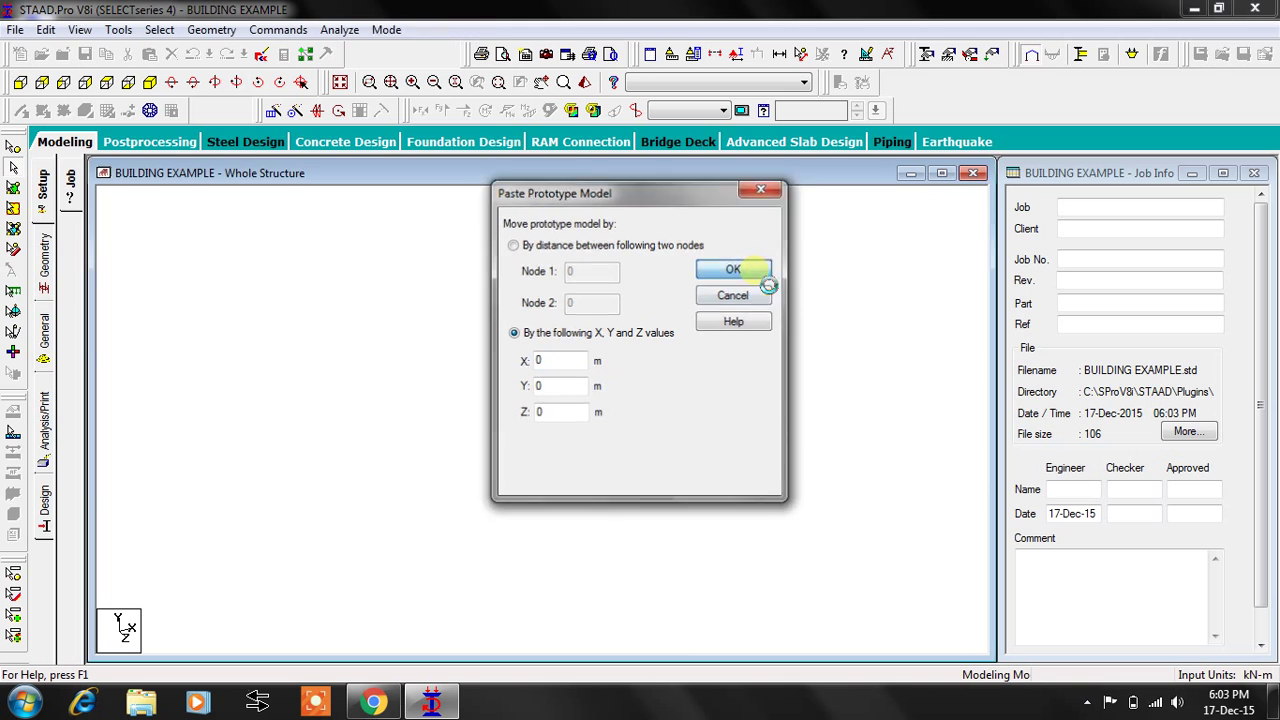
# Define a rectangular concrete section with YD 0.45 m and ZD 0.23 m and assign it to all members of the frame
pyautogui.click(44, 338)
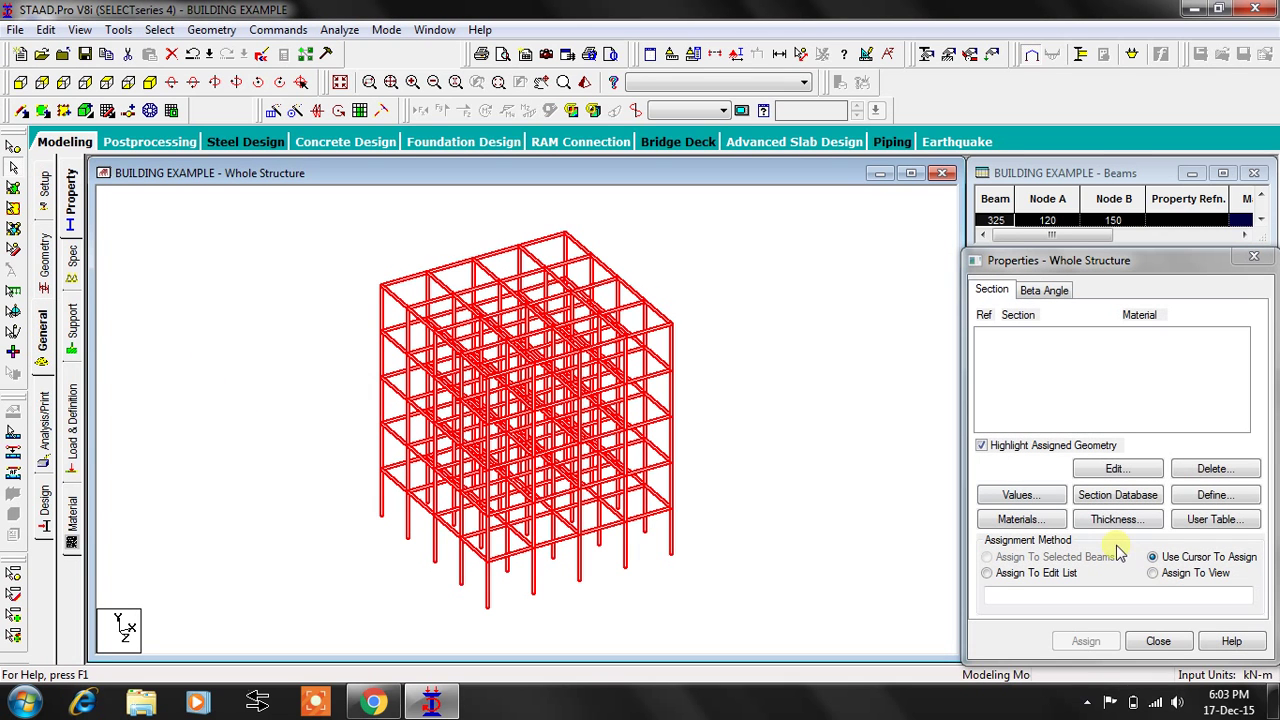
pyautogui.click(1208, 494)
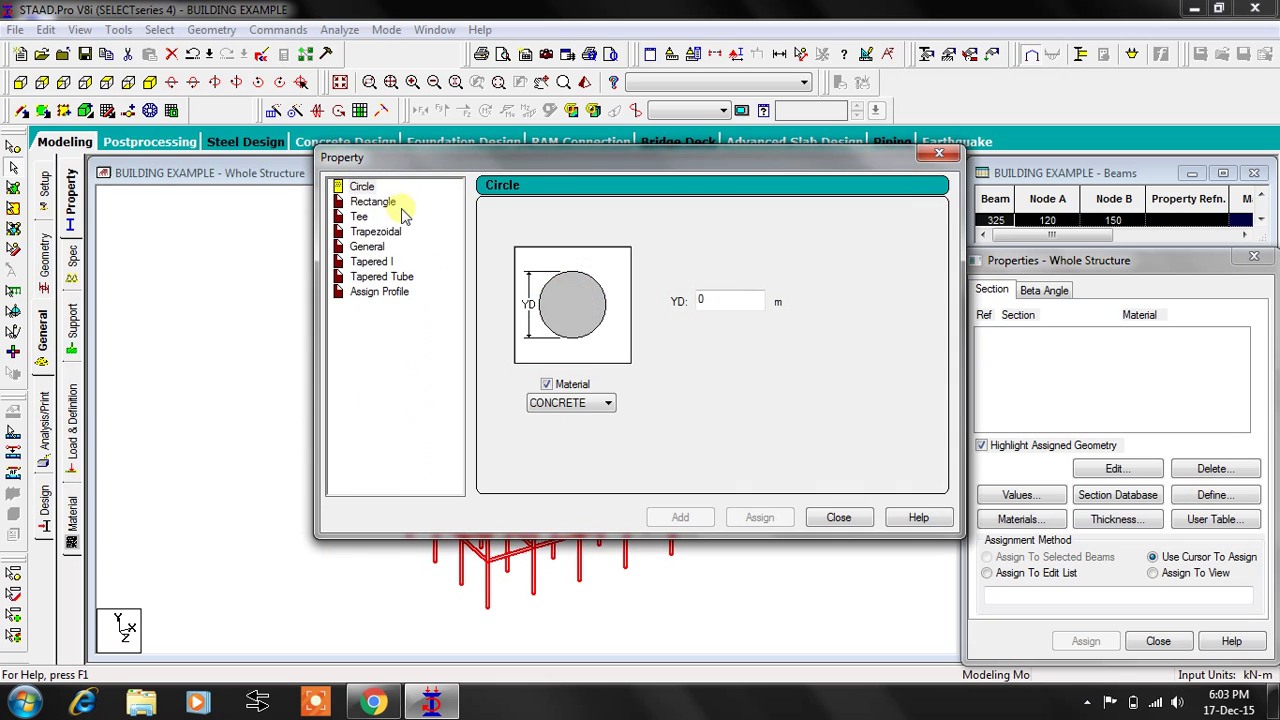
pyautogui.click(388, 203)
pyautogui.click(737, 290)
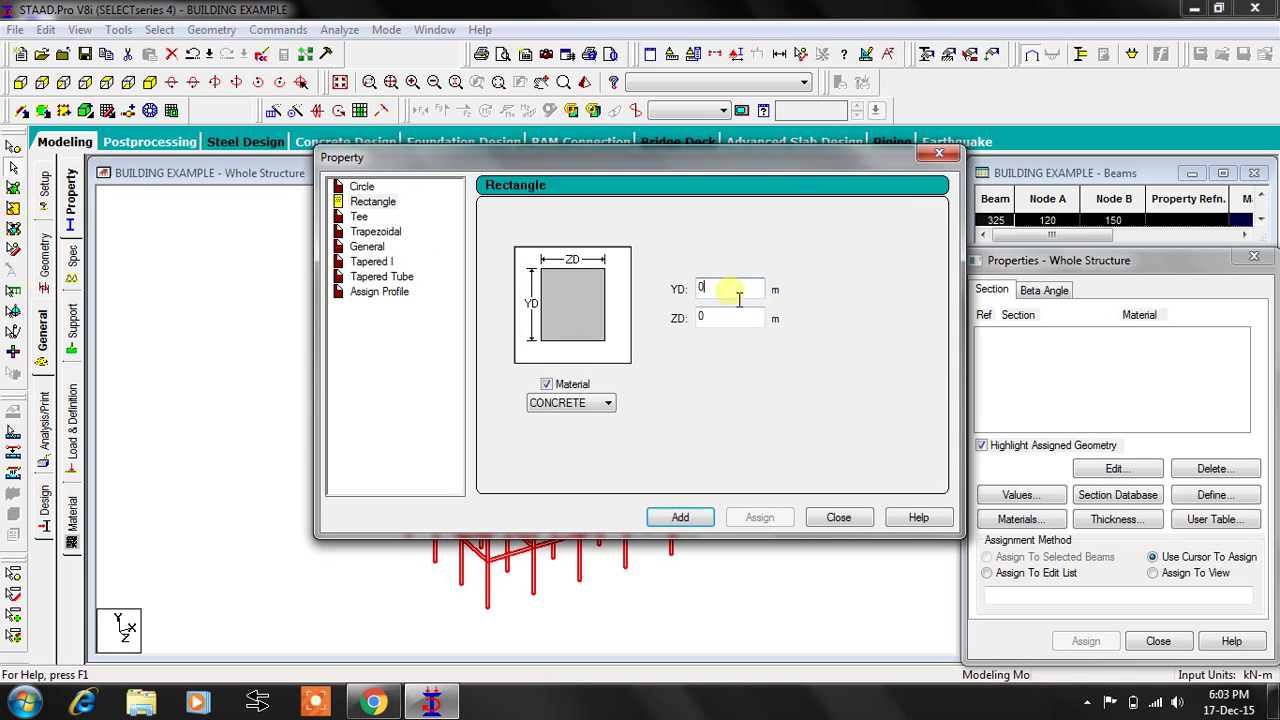
pyautogui.write('.45')
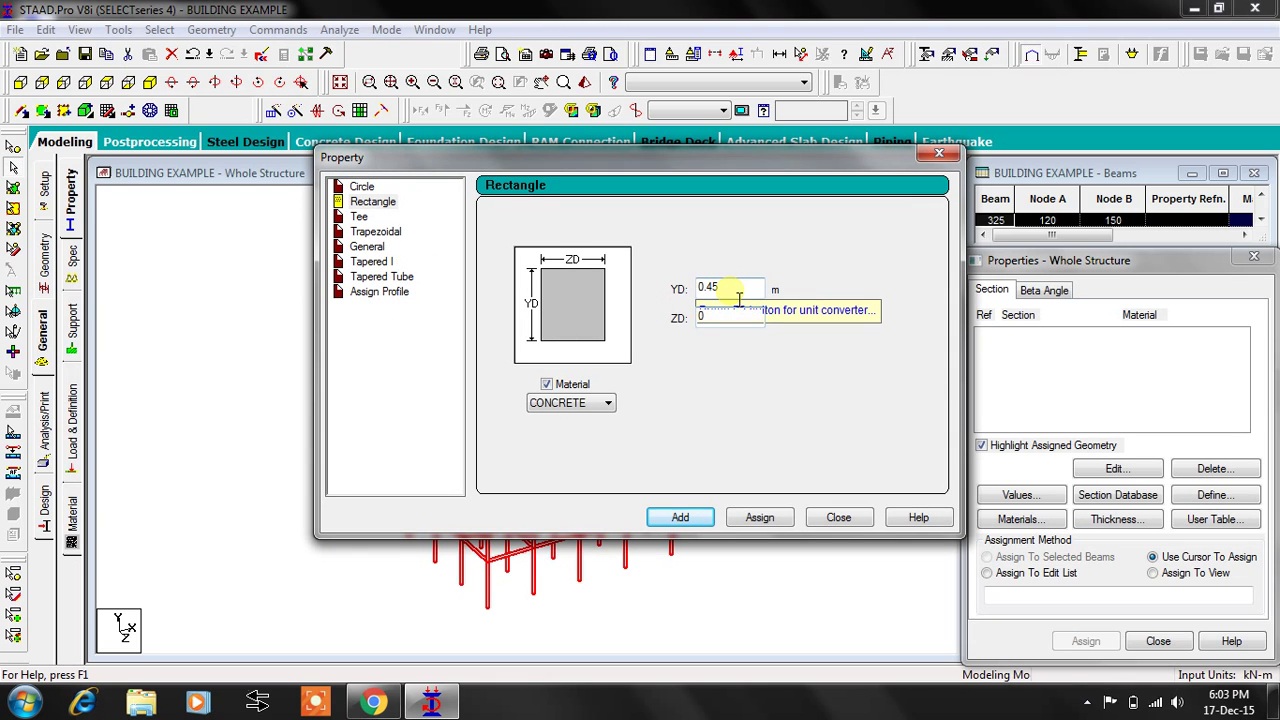
pyautogui.press('Tab')
pyautogui.write('0.23')
pyautogui.press('Tab')
pyautogui.press('Tab')
pyautogui.press('Tab')
pyautogui.press('Tab')
pyautogui.press('Return')
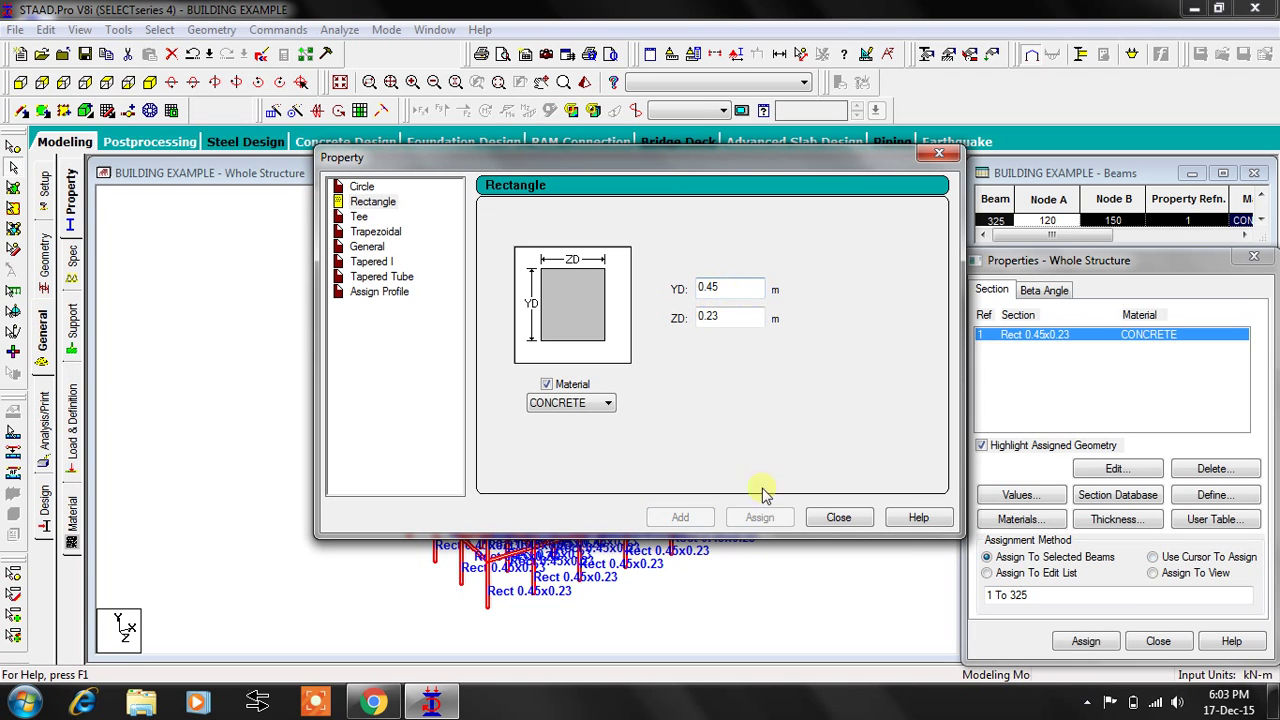
pyautogui.click(838, 517)
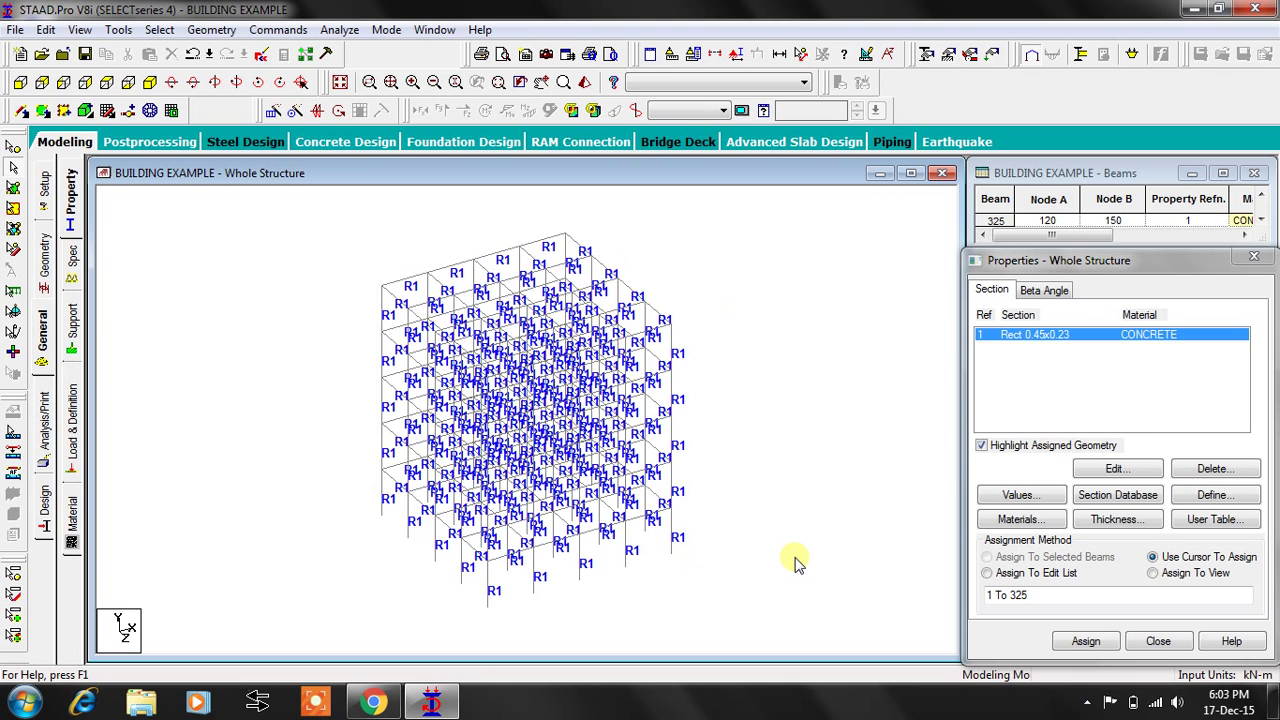
# Select all base nodes of the frame in front view and assign fixed supports to them
pyautogui.click(72, 322)
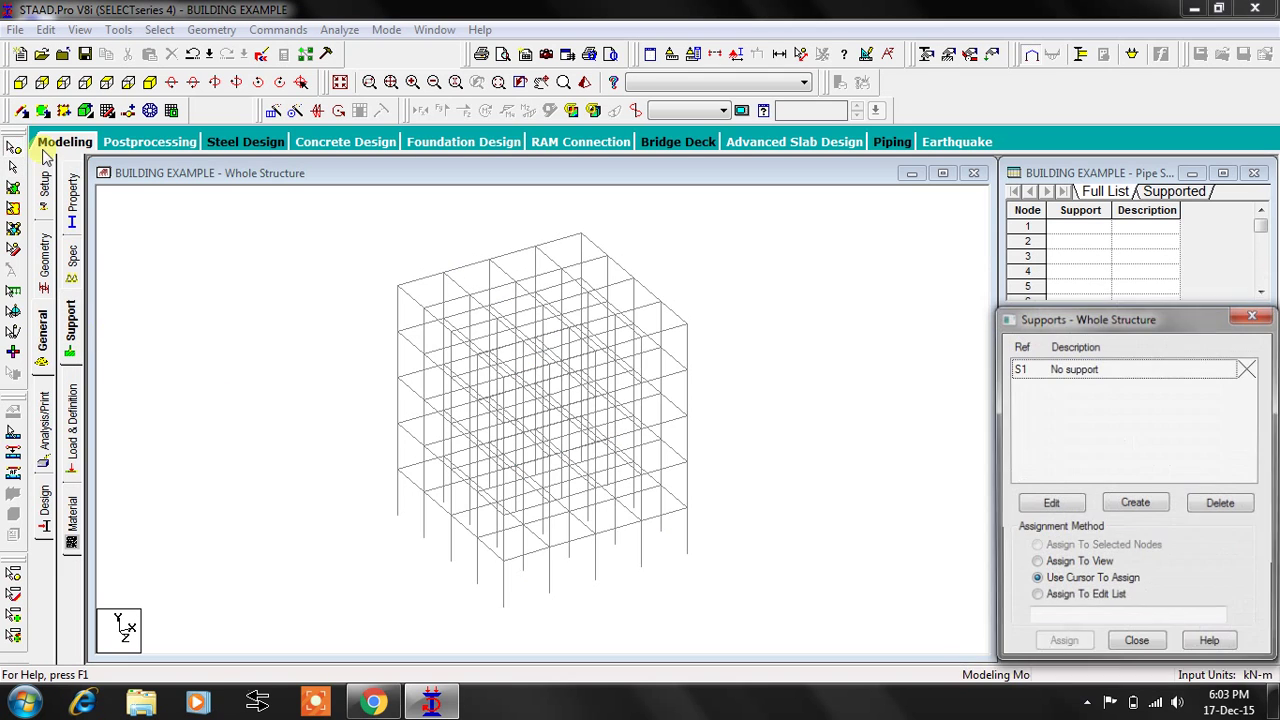
pyautogui.click(20, 82)
pyautogui.moveTo(734, 592); pyautogui.dragTo(330, 612)
pyautogui.click(150, 82)
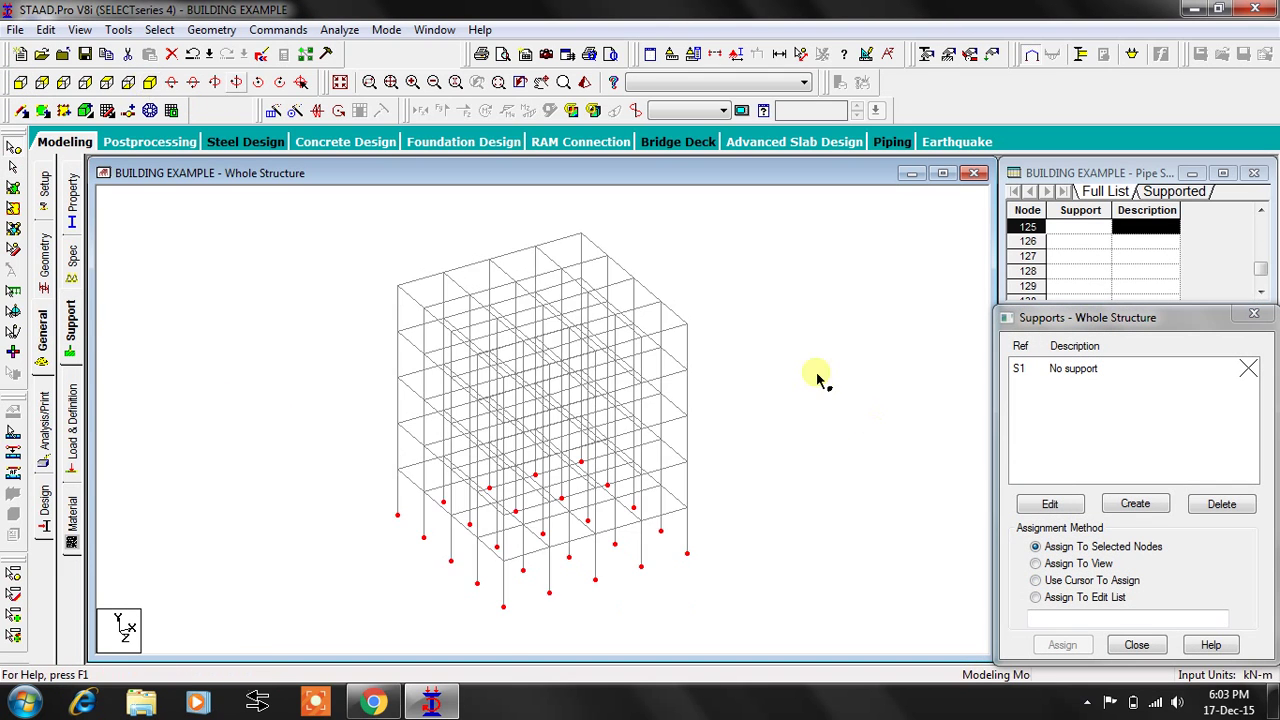
pyautogui.click(1136, 505)
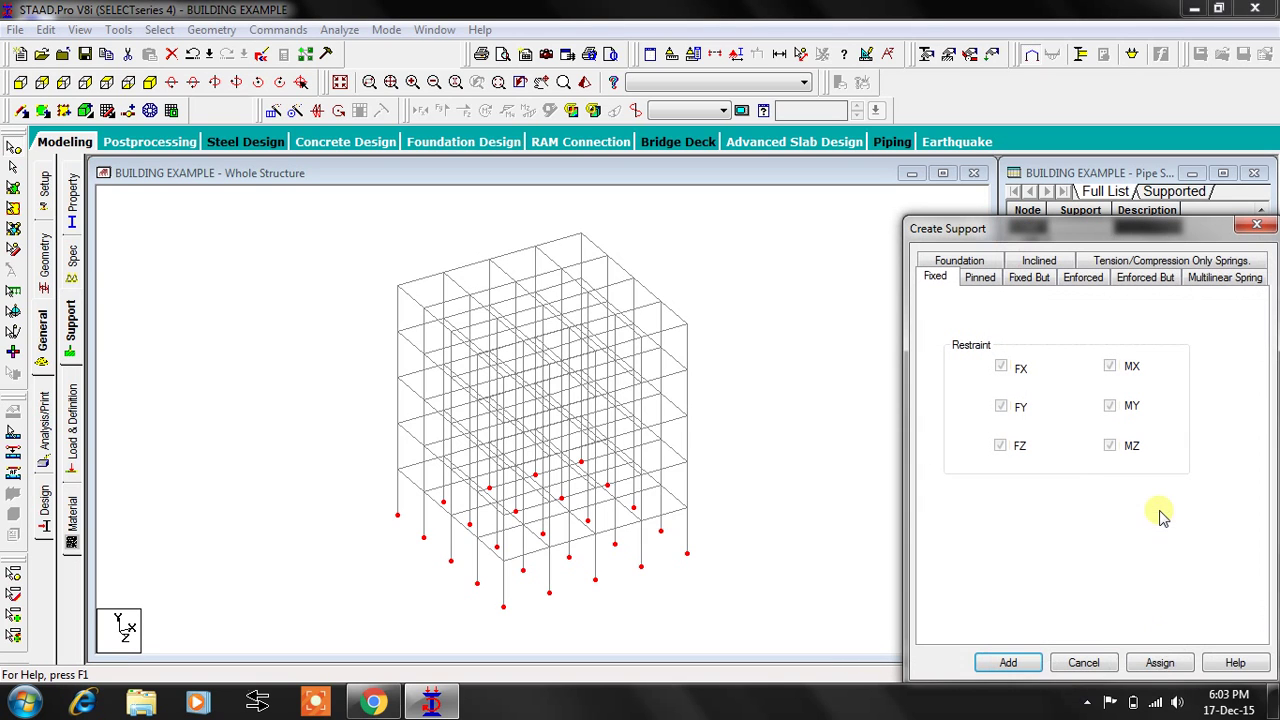
pyautogui.click(1158, 665)
# Add primary load case 1 titled DEAD LOADS with loading type Dead
pyautogui.click(74, 428)
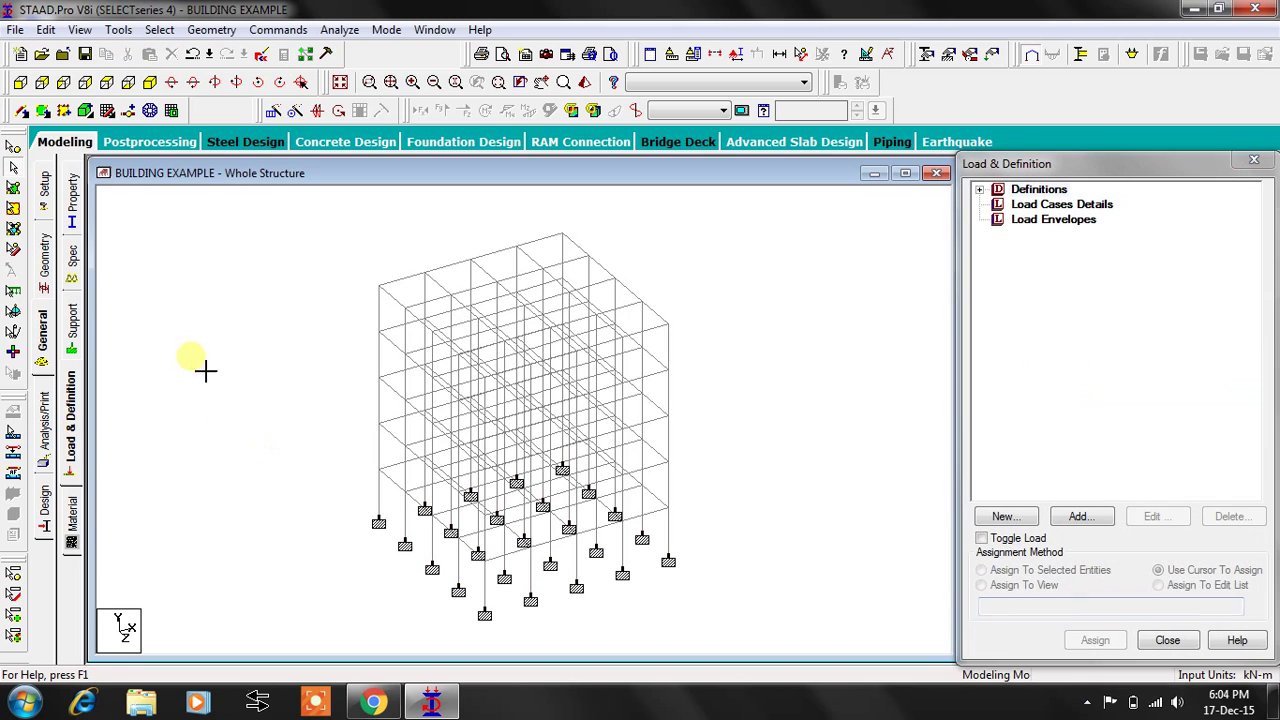
pyautogui.click(1088, 203)
pyautogui.click(1080, 516)
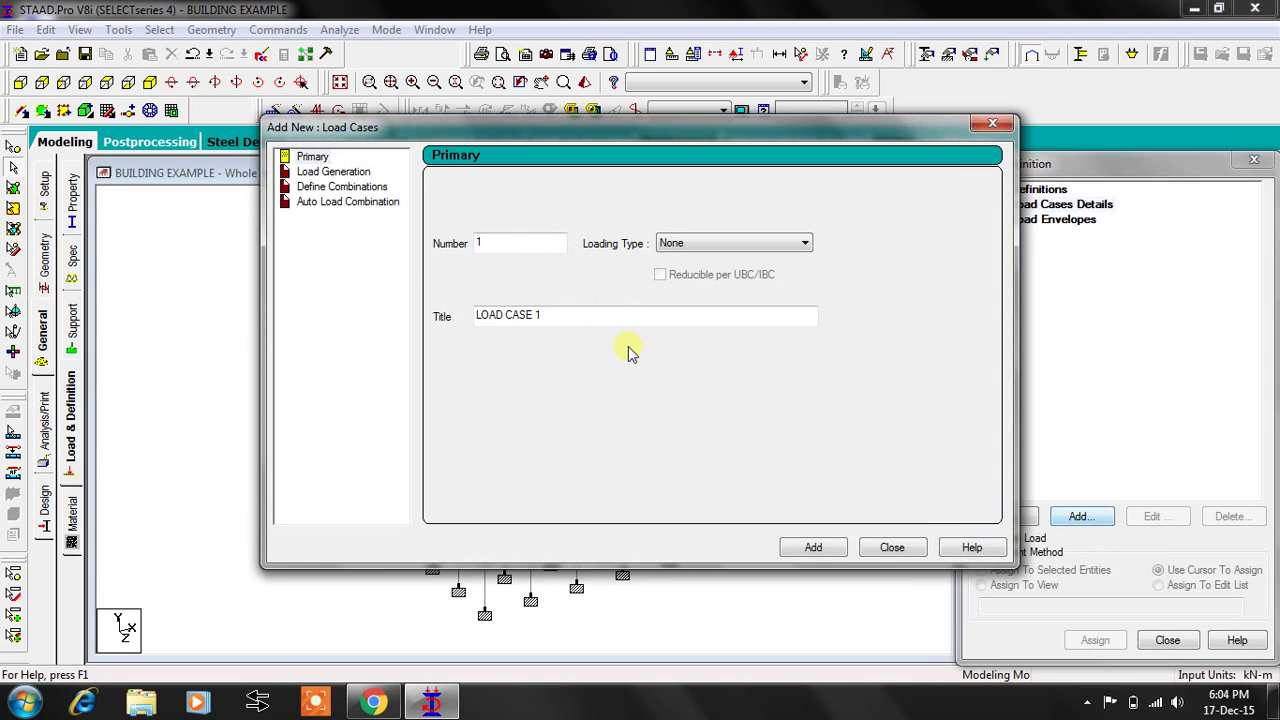
pyautogui.moveTo(563, 318); pyautogui.dragTo(385, 316)
pyautogui.write('DEADL')
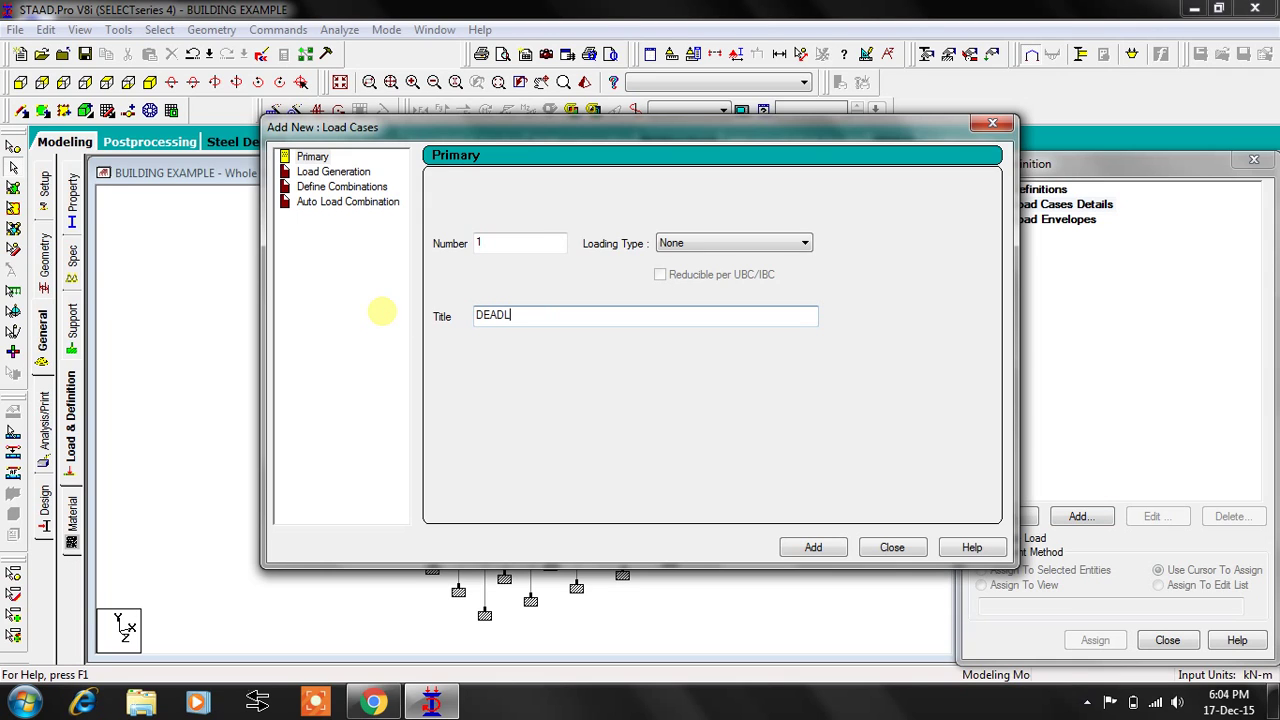
pyautogui.press('BackSpace')
pyautogui.write('LOADS')
pyautogui.press('Tab')
pyautogui.press('Down')
pyautogui.press('Tab')
pyautogui.press('Return')
# Add primary load case 2 titled LIVE LOADS with loading type Live and finish adding load cases
pyautogui.moveTo(545, 316); pyautogui.dragTo(418, 342)
pyautogui.write('LIVE LOADS')
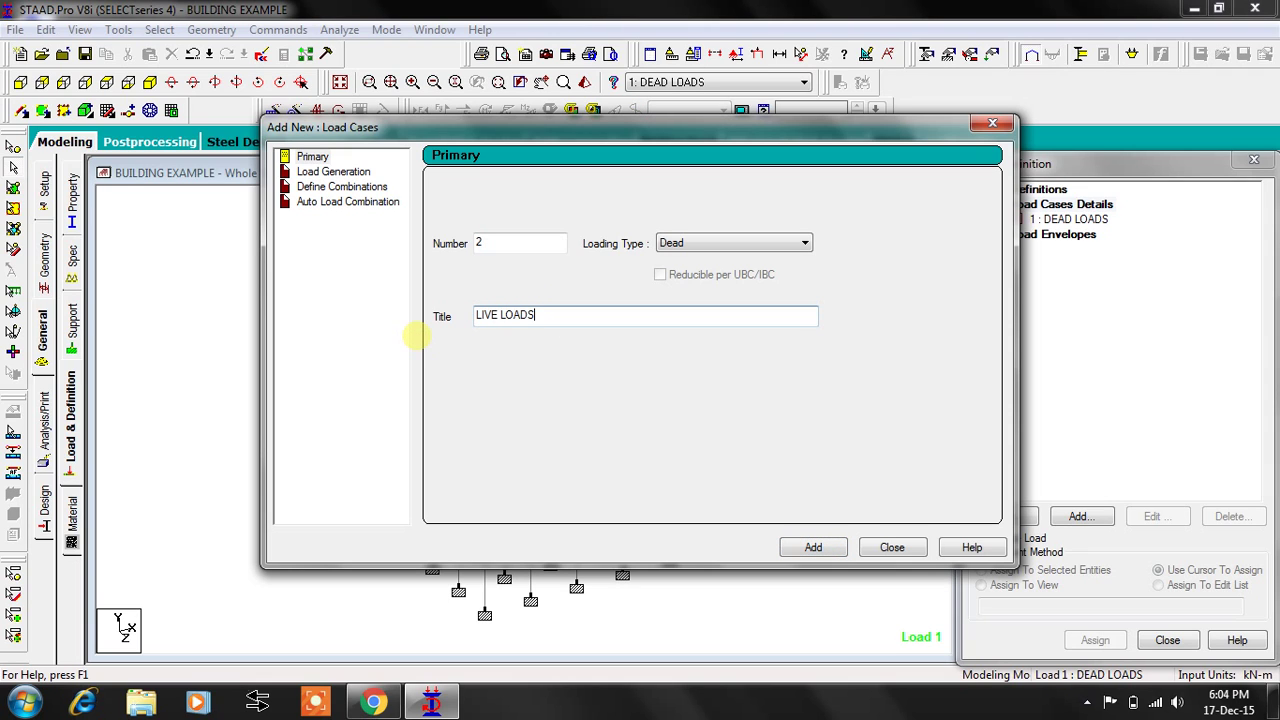
pyautogui.press('Tab')
pyautogui.press('Down')
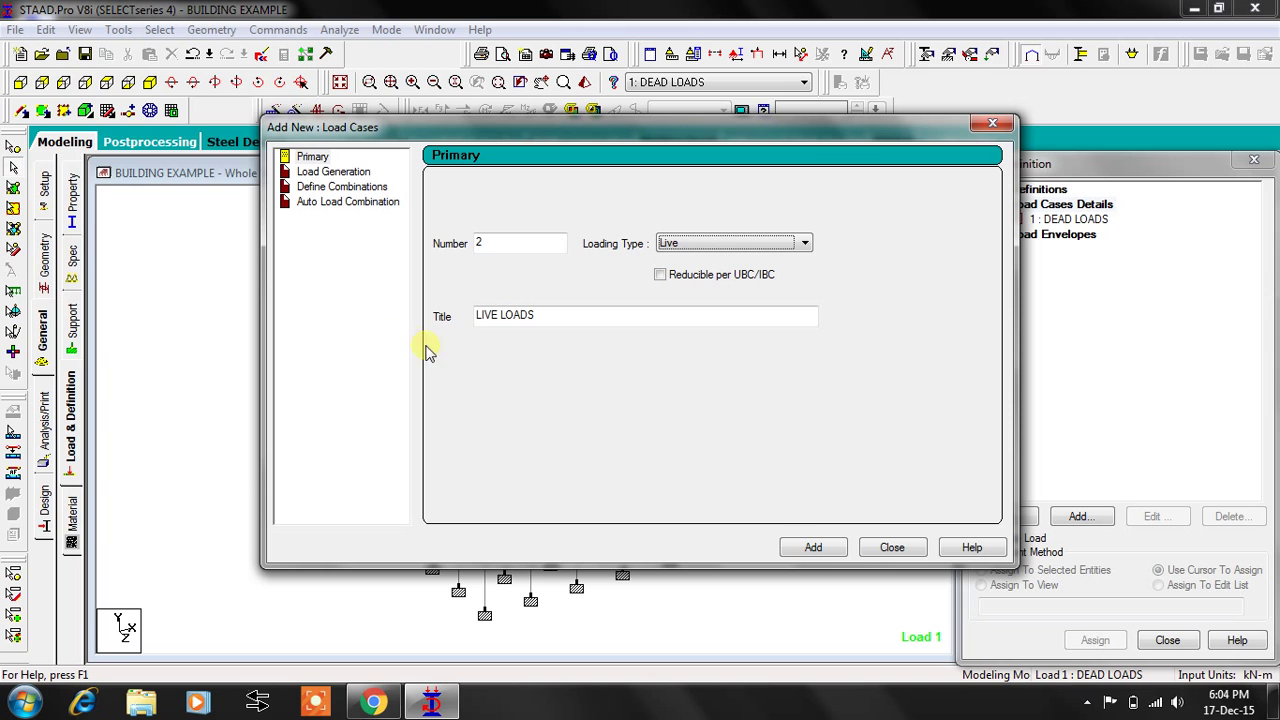
pyautogui.click(797, 555)
pyautogui.click(892, 547)
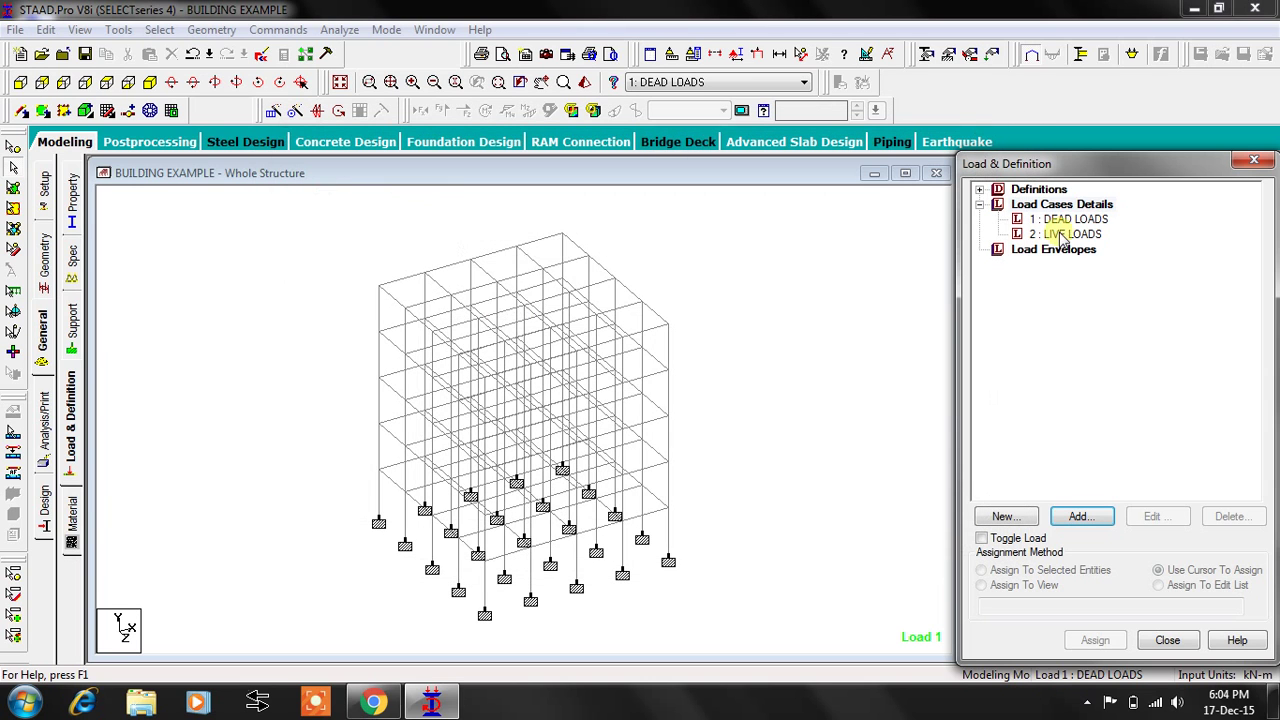
# Add a selfweight load in the Y direction with factor -1 to the DEAD LOADS case
pyautogui.click(1066, 220)
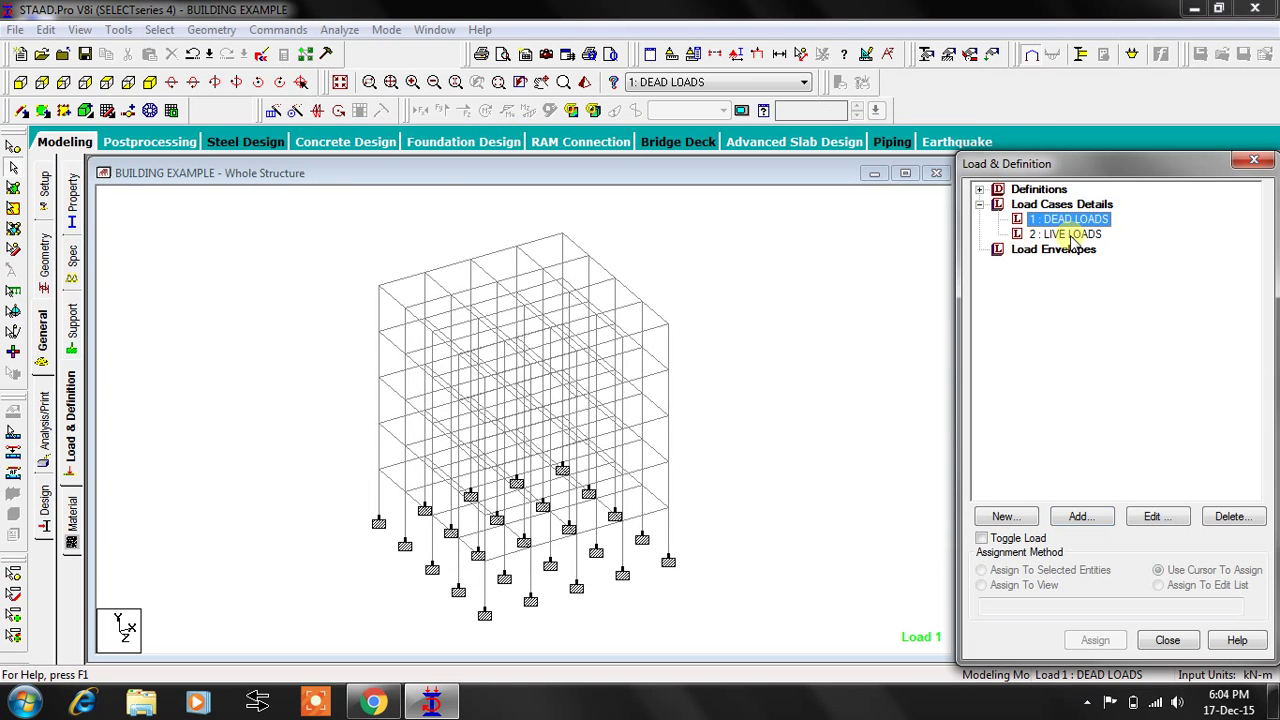
pyautogui.click(1084, 516)
pyautogui.moveTo(518, 38); pyautogui.dragTo(592, 38)
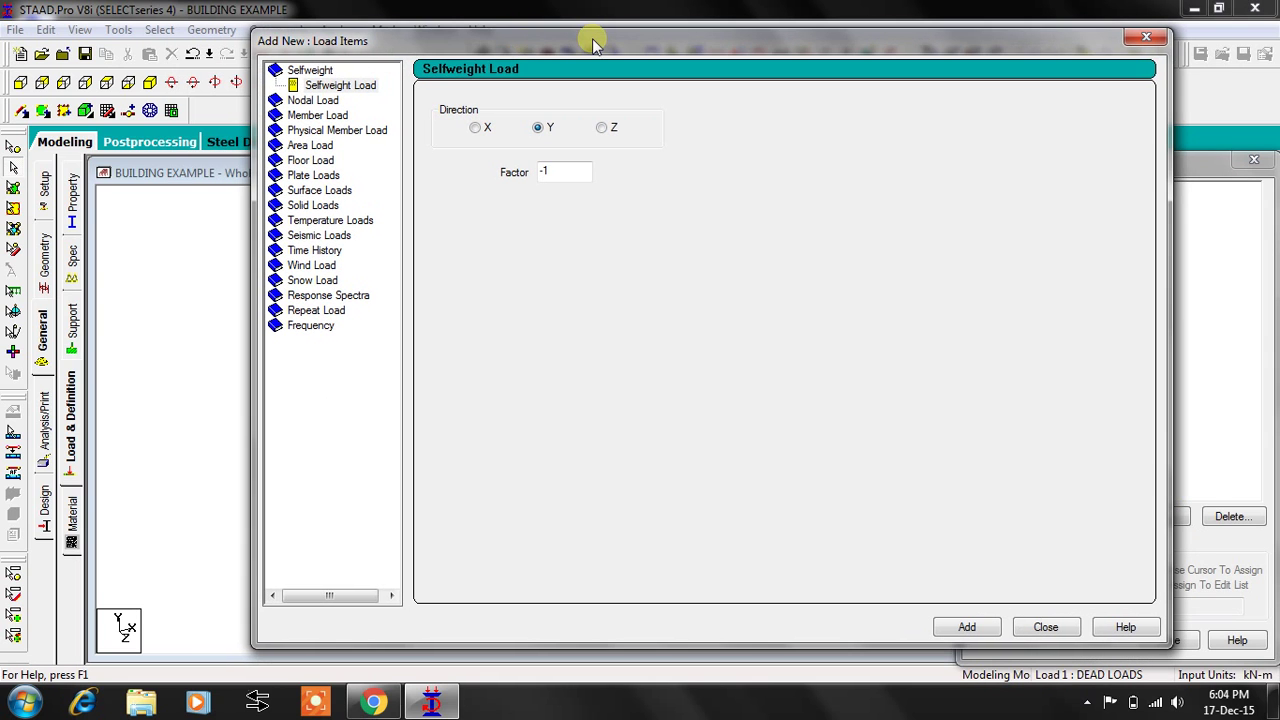
pyautogui.click(356, 86)
pyautogui.click(985, 628)
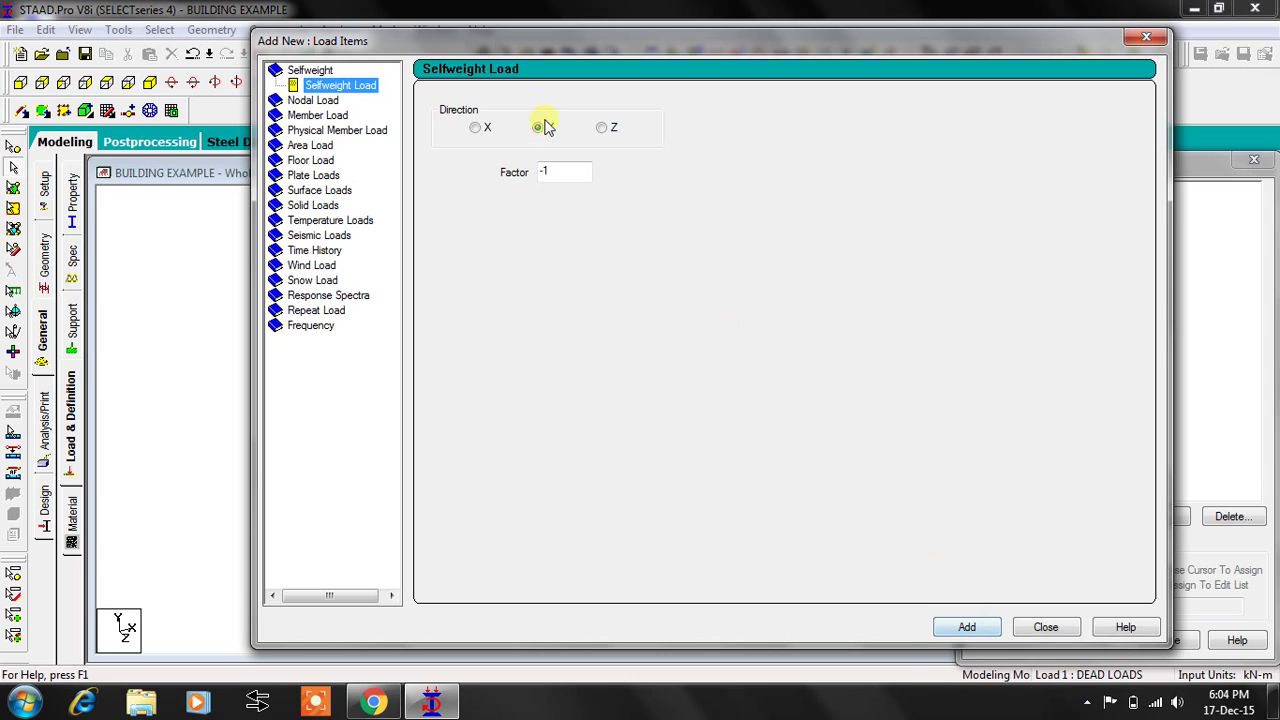
pyautogui.doubleClick(566, 174)
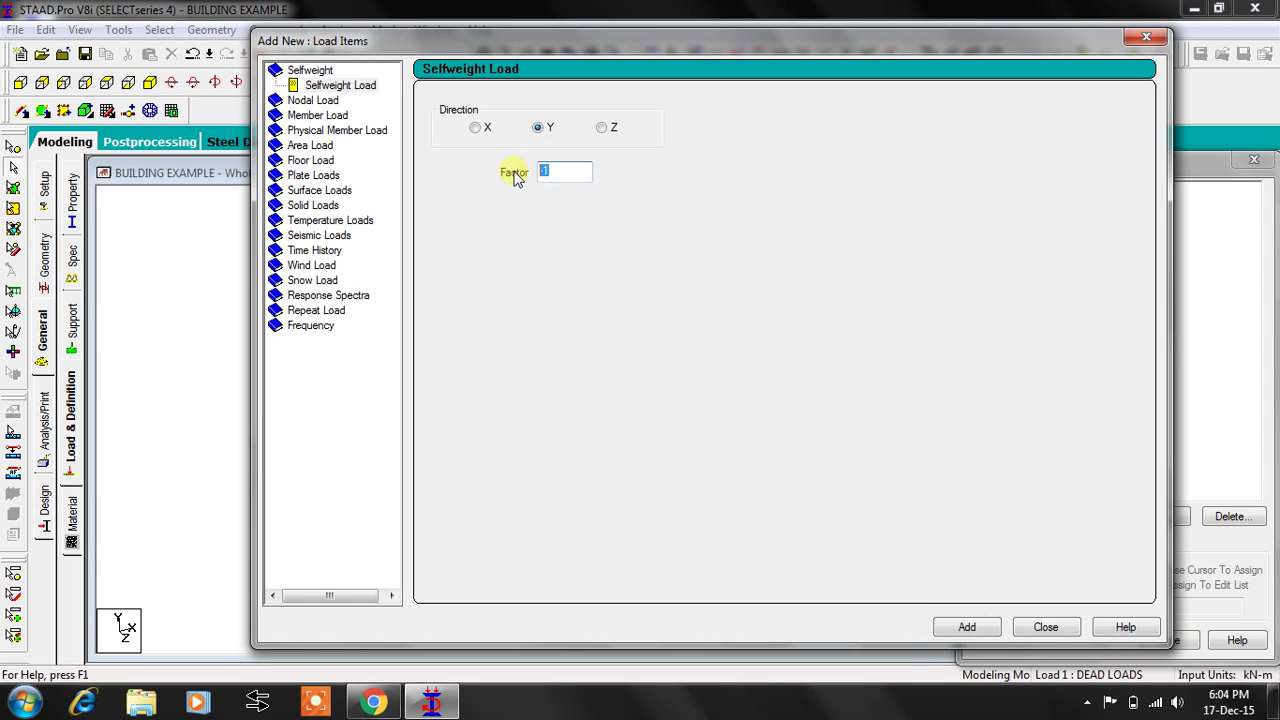
pyautogui.click(963, 627)
# Add three uniform force member loads of -12, -6 and -2 kN/m in the GY direction to the DEAD LOADS case
pyautogui.click(322, 116)
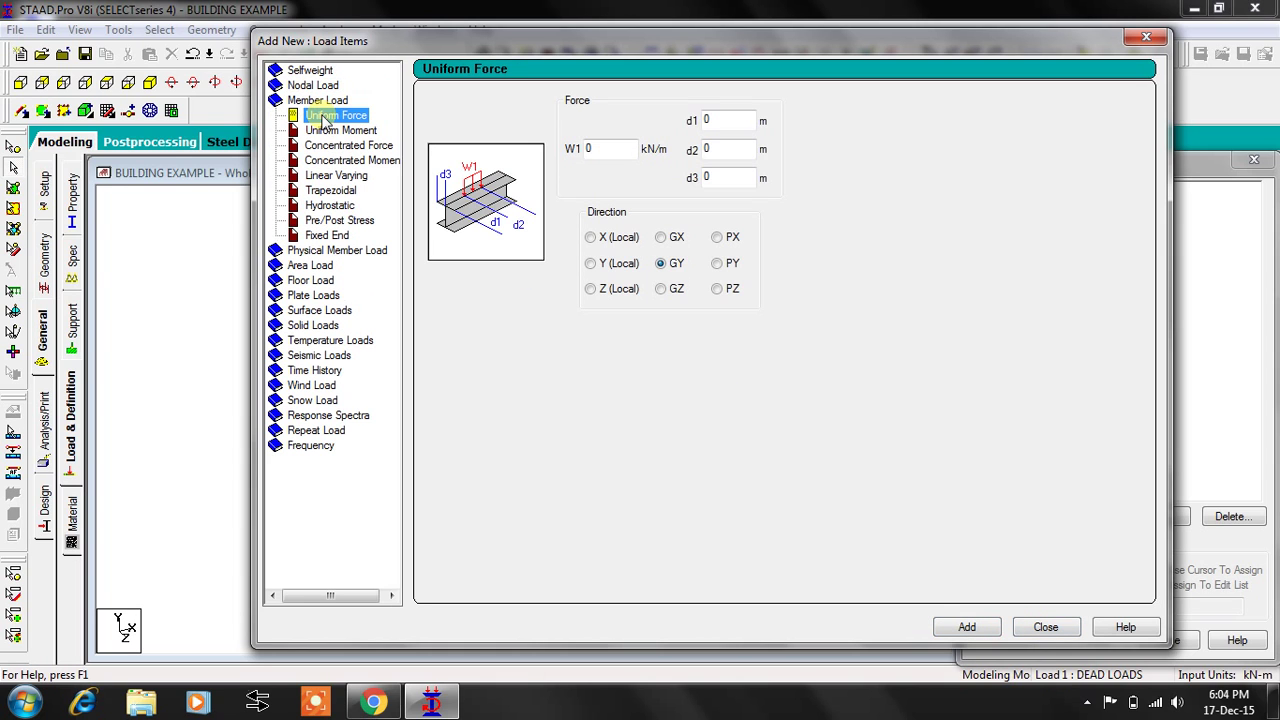
pyautogui.doubleClick(598, 149)
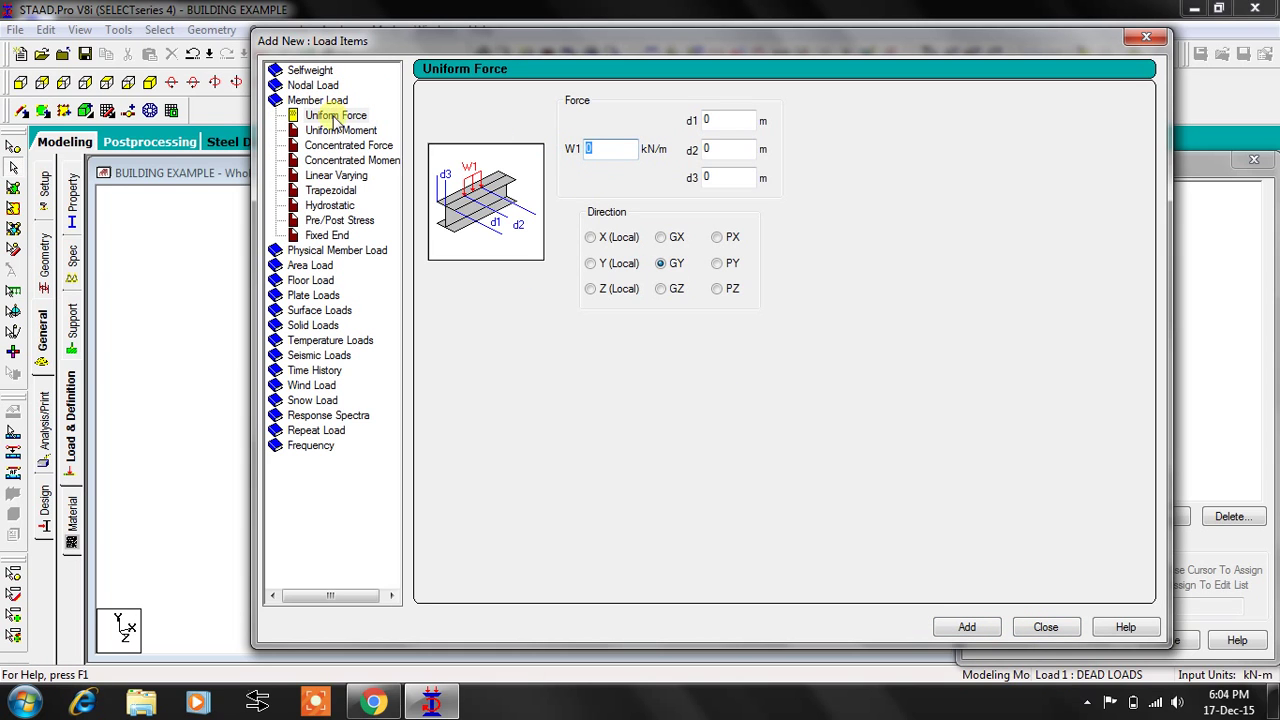
pyautogui.write('-12')
pyautogui.click(988, 627)
pyautogui.doubleClick(605, 149)
pyautogui.write('-6')
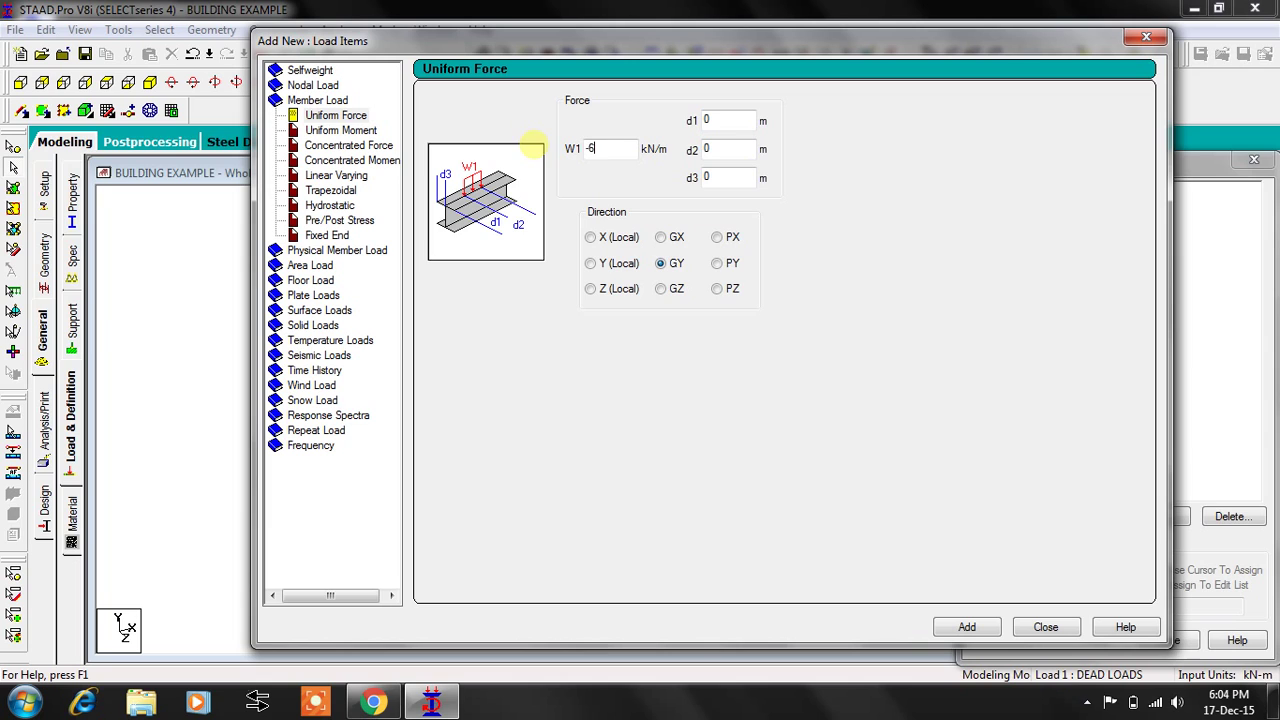
pyautogui.click(970, 627)
pyautogui.doubleClick(600, 149)
pyautogui.write('-2')
pyautogui.click(970, 627)
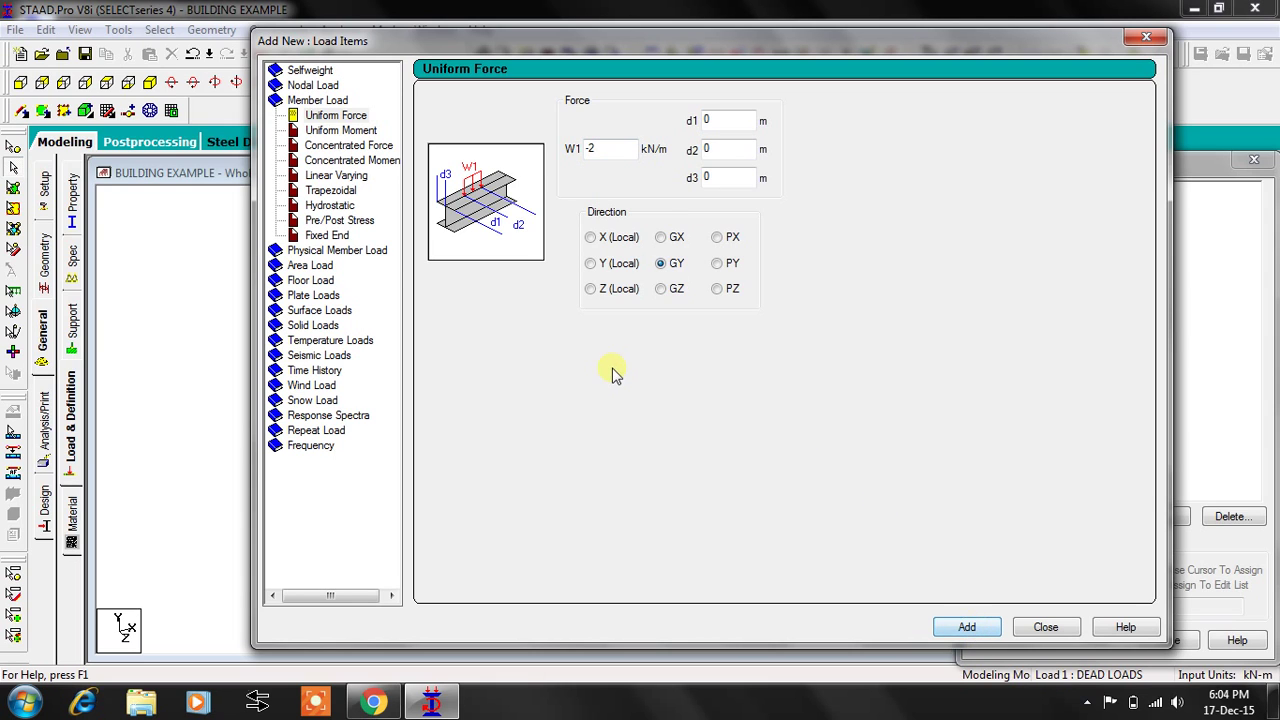
# Add a floor load of -4 kN/m2 in Global Y with a Y range from 3 to 15 m, and finish adding load items
pyautogui.click(312, 281)
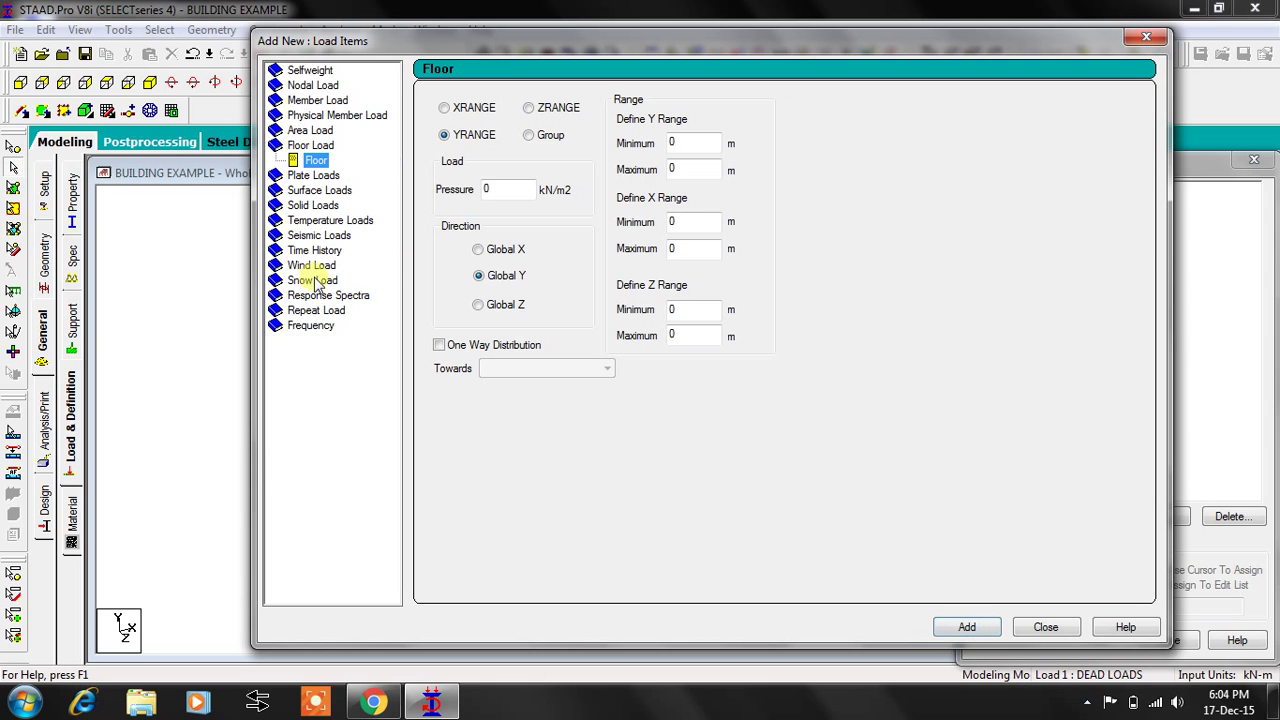
pyautogui.doubleClick(487, 189)
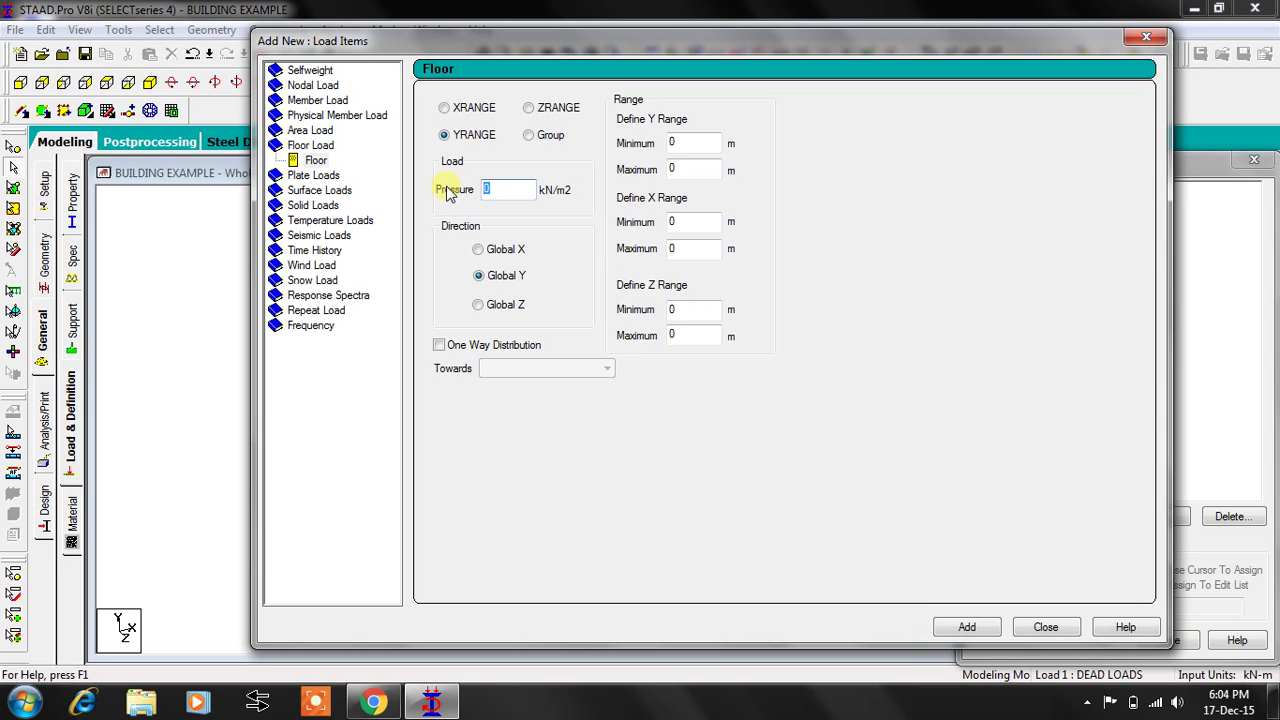
pyautogui.write('-4')
pyautogui.doubleClick(698, 144)
pyautogui.write('3')
pyautogui.press('Tab')
pyautogui.write('1')
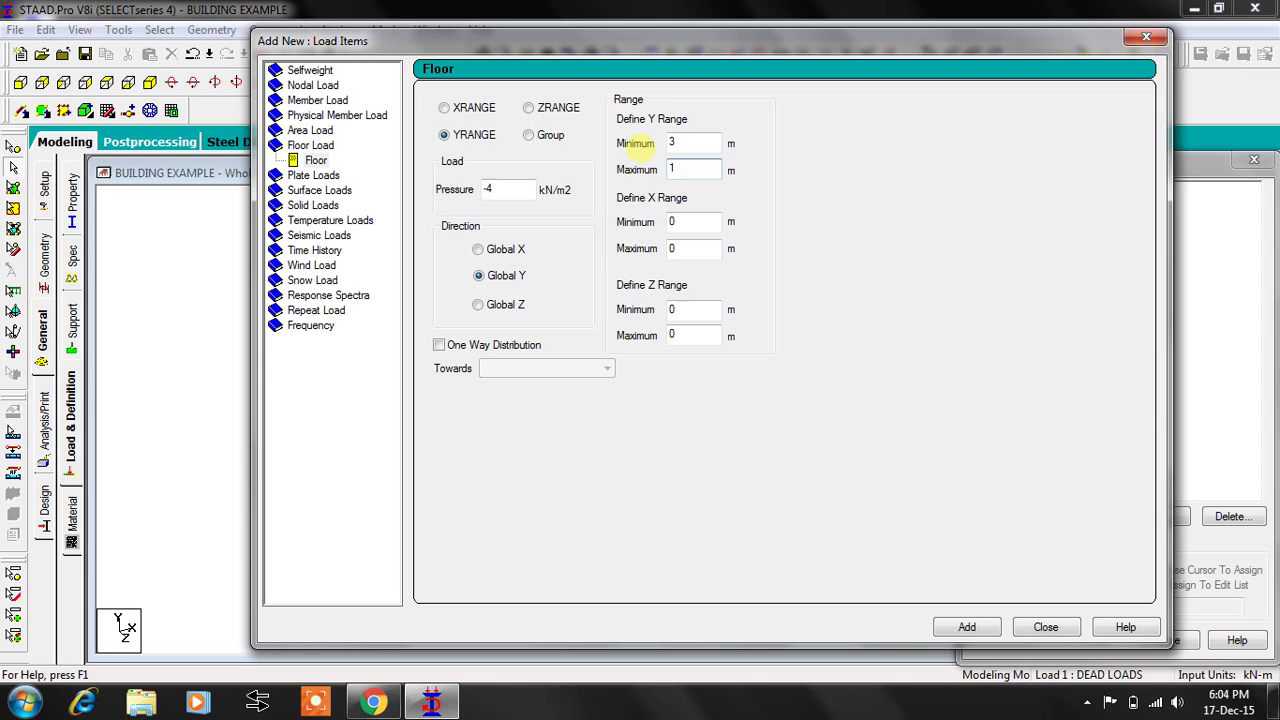
pyautogui.write('5')
pyautogui.hotkey('shift', 'Tab')
pyautogui.click(691, 170)
pyautogui.click(979, 629)
pyautogui.click(1045, 627)
# Assign the Y selfweight load to all members of the structure with the Assign To View method
pyautogui.click(1093, 240)
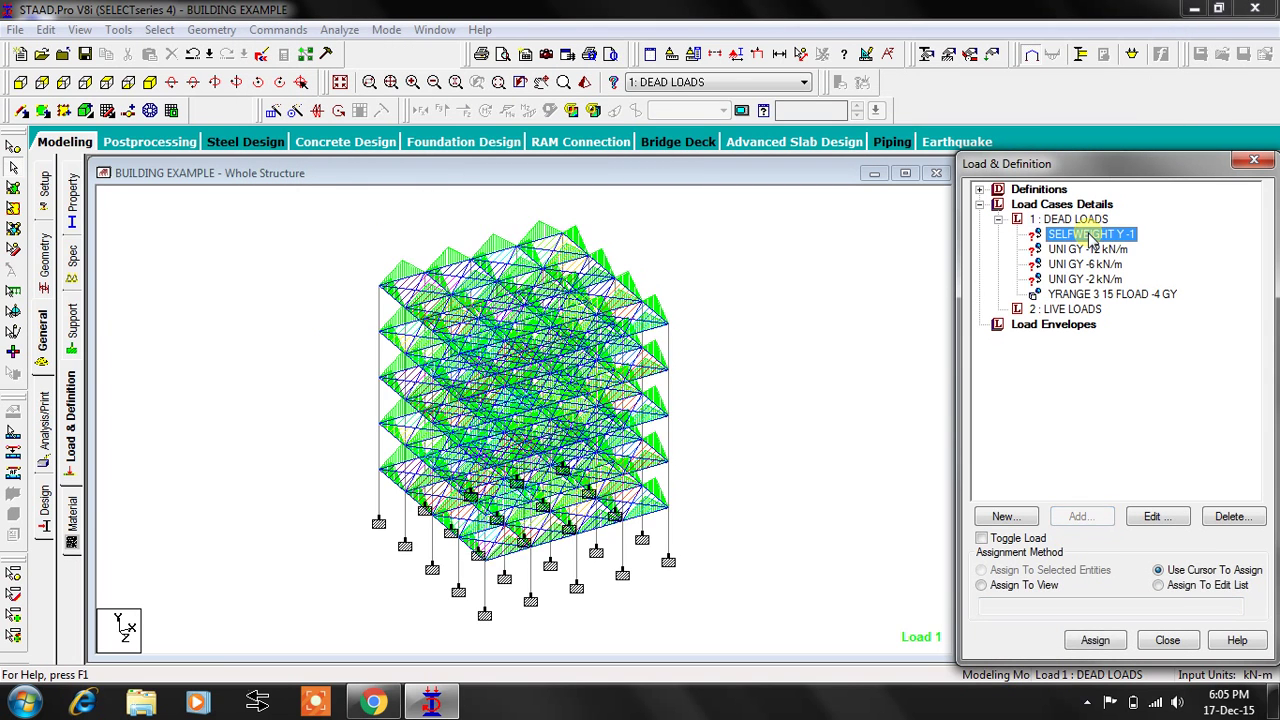
pyautogui.click(982, 585)
pyautogui.click(1093, 640)
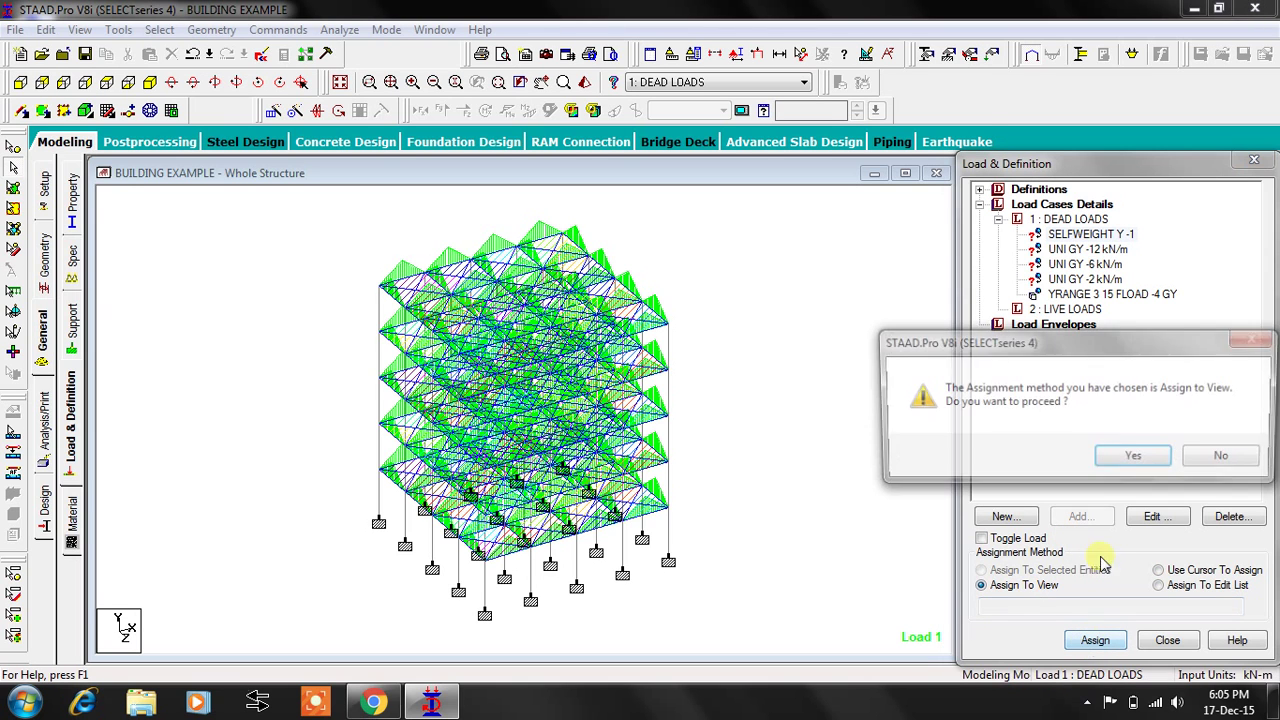
pyautogui.click(1055, 456)
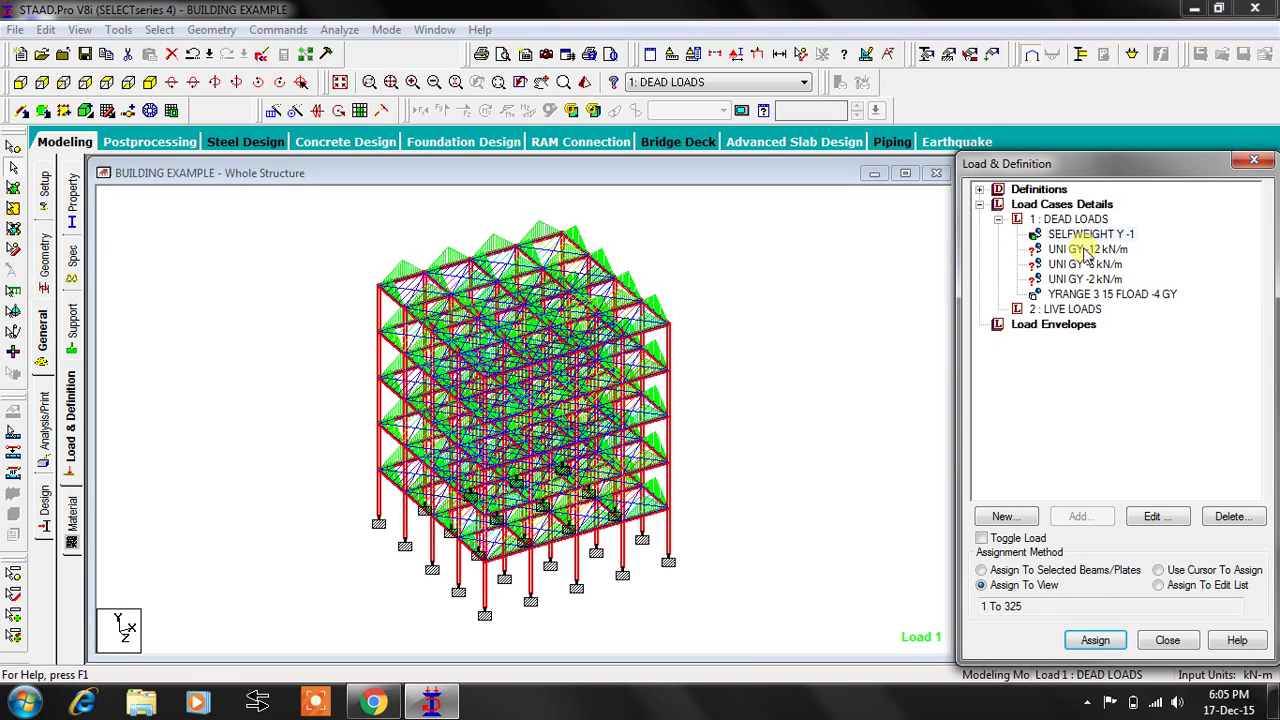
# Choose the -12 kN/m uniform load, select all beams parallel to X and Z, and isolate them in a new view without the columns
pyautogui.click(1086, 250)
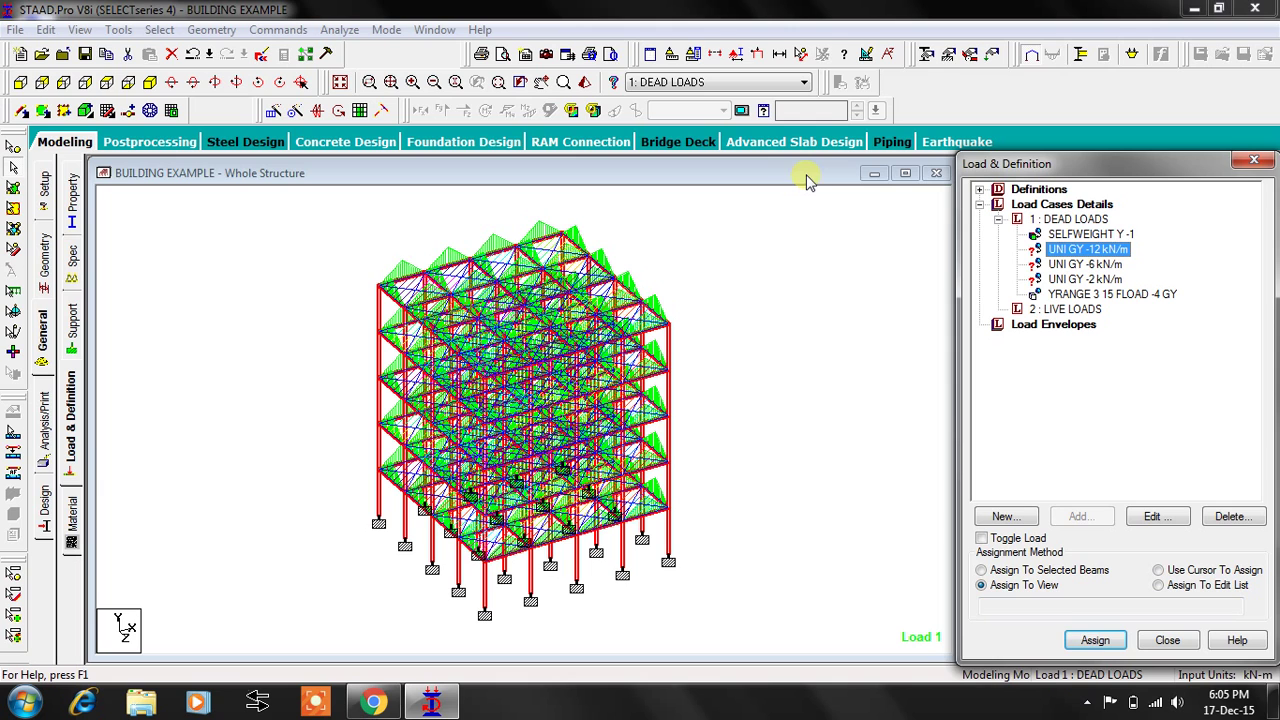
pyautogui.click(745, 230)
pyautogui.click(1098, 250)
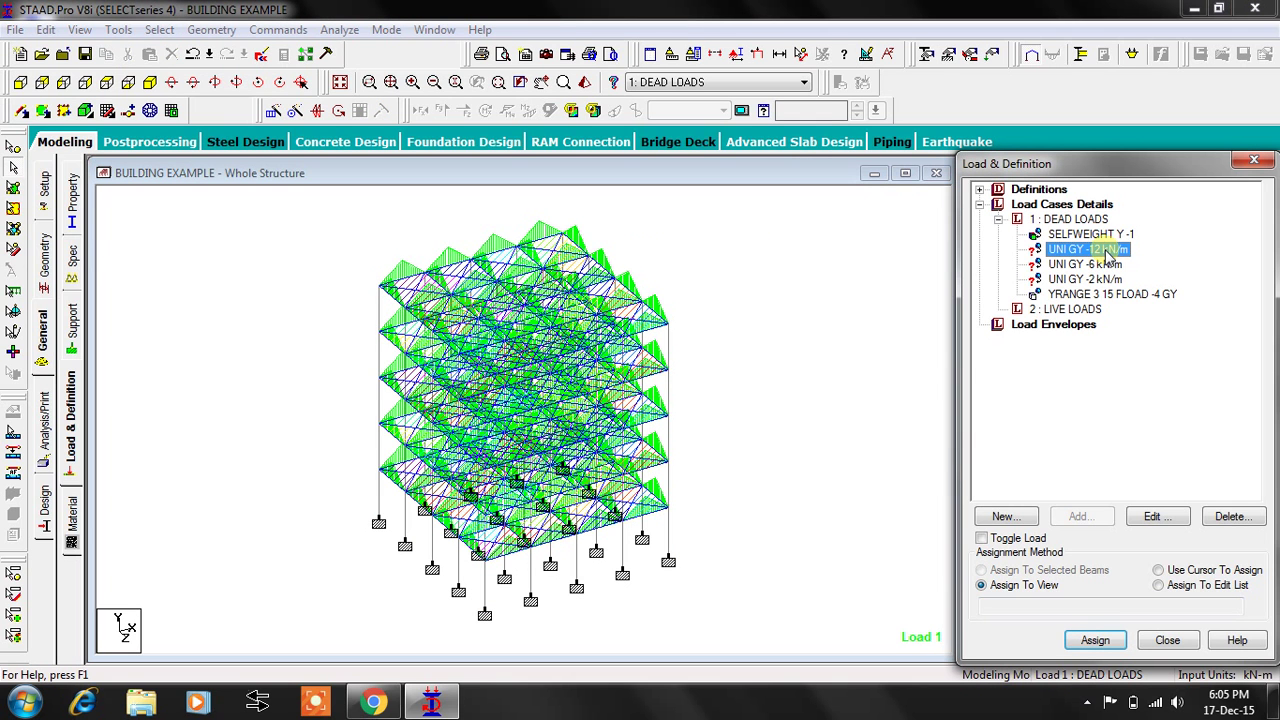
pyautogui.click(159, 29)
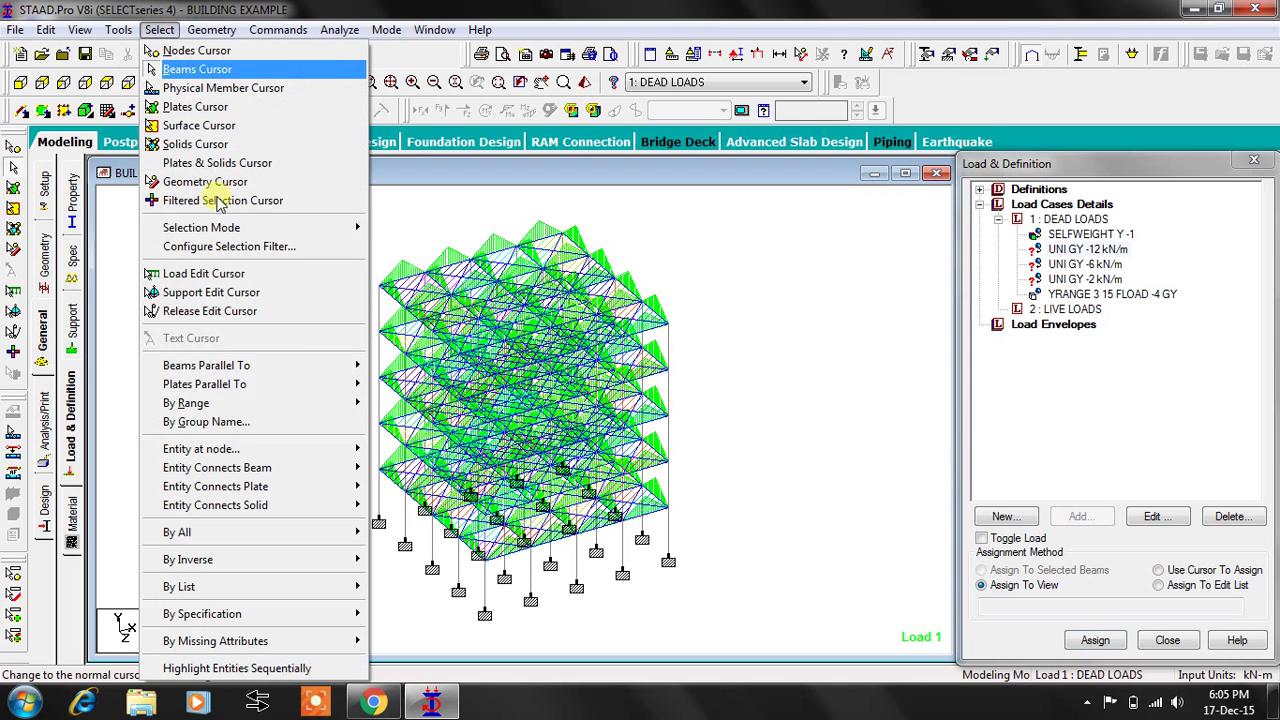
pyautogui.moveTo(318, 384)
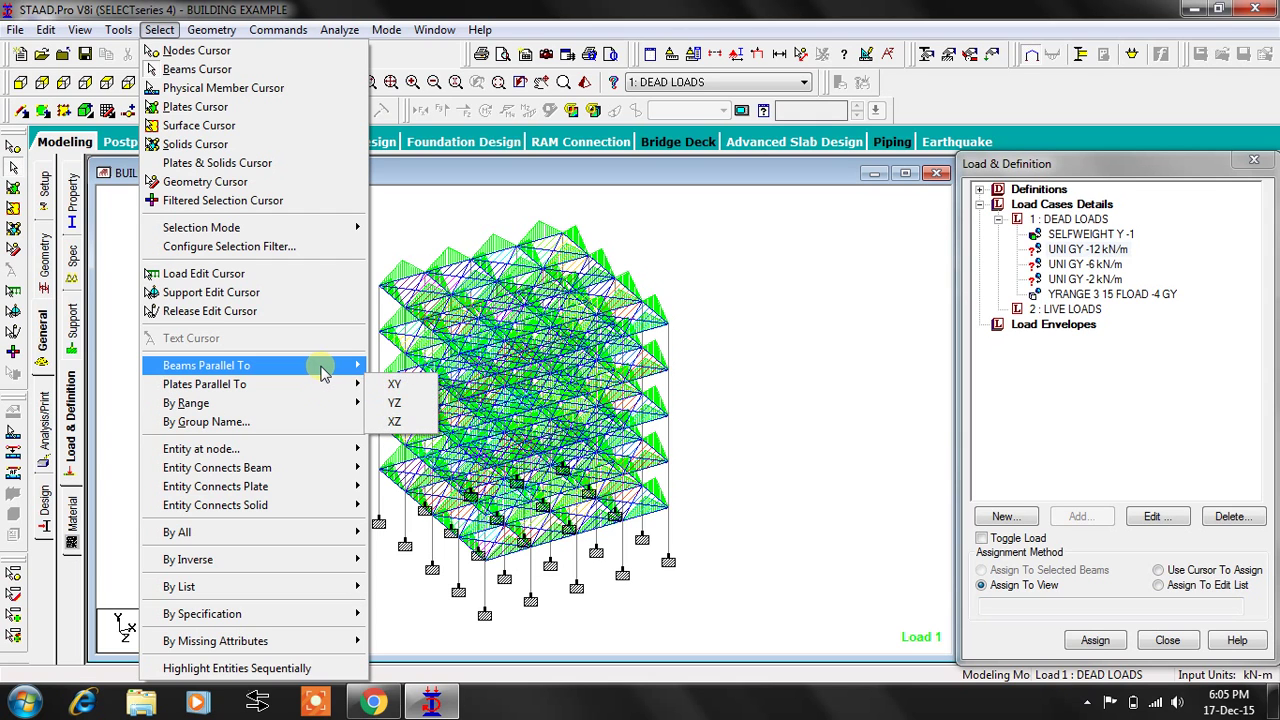
pyautogui.click(384, 366)
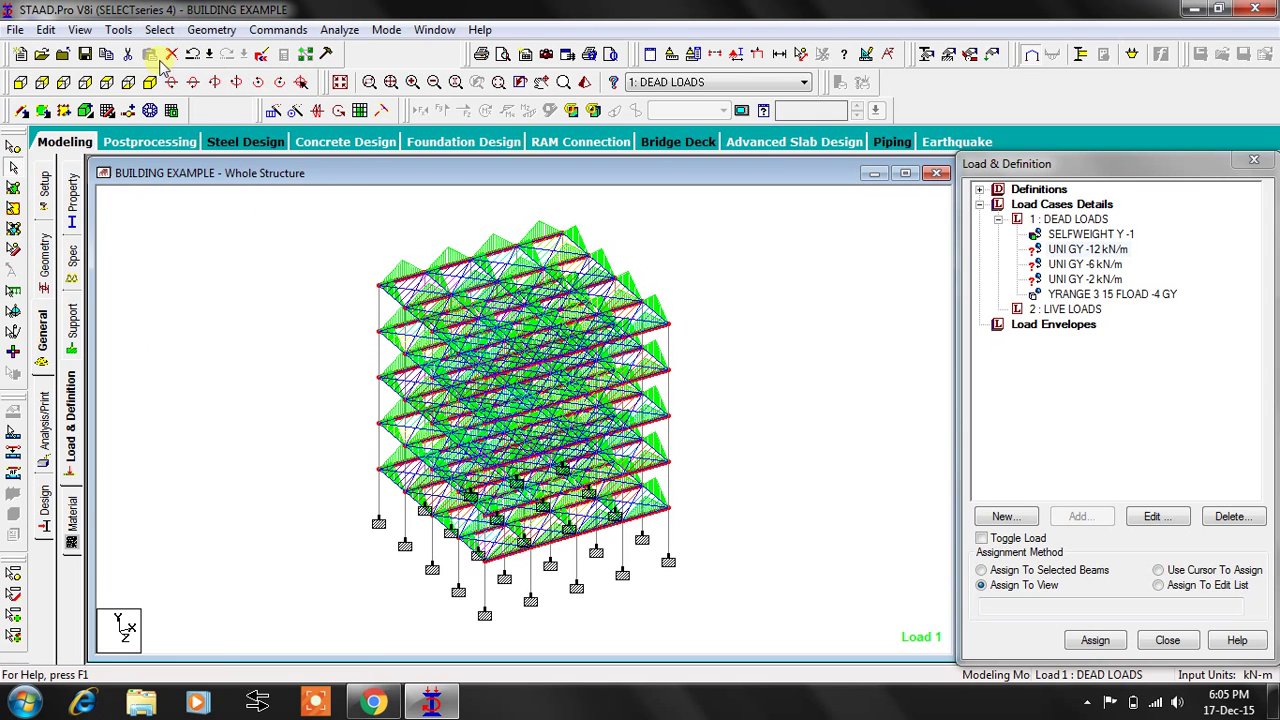
pyautogui.click(159, 29)
pyautogui.moveTo(352, 365)
pyautogui.click(390, 384)
pyautogui.rightClick(814, 357)
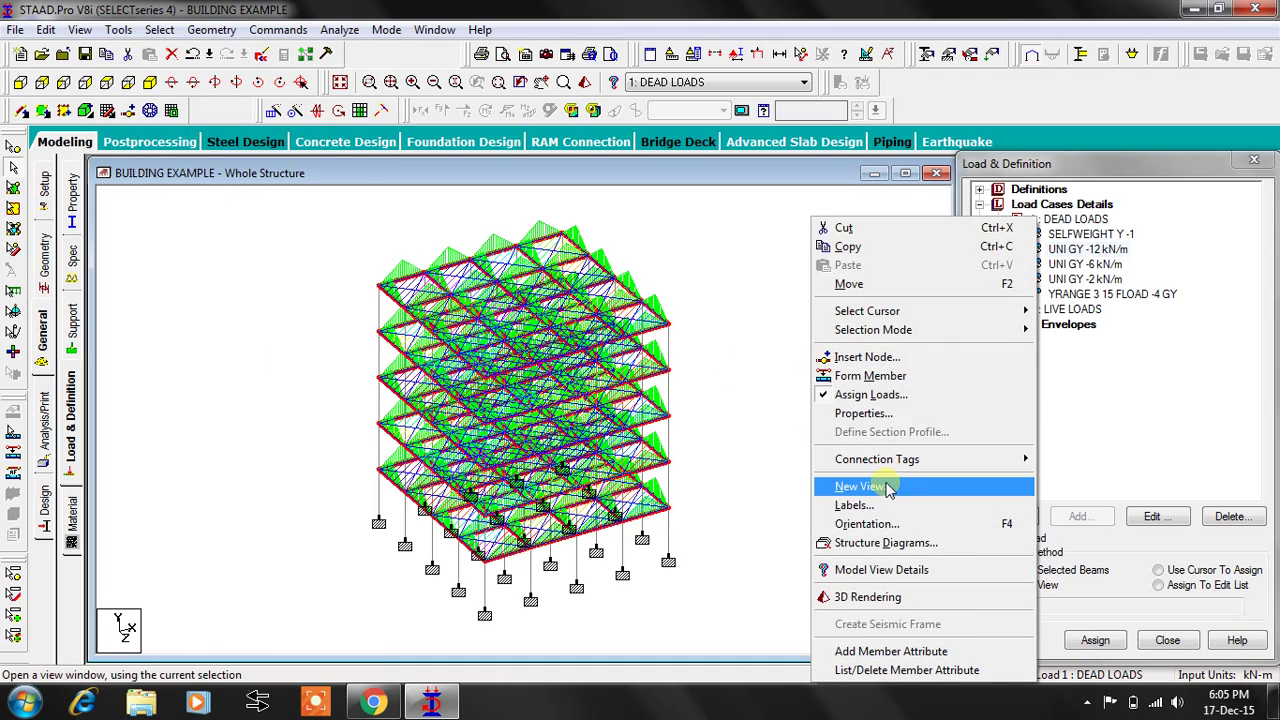
pyautogui.click(886, 486)
pyautogui.click(837, 326)
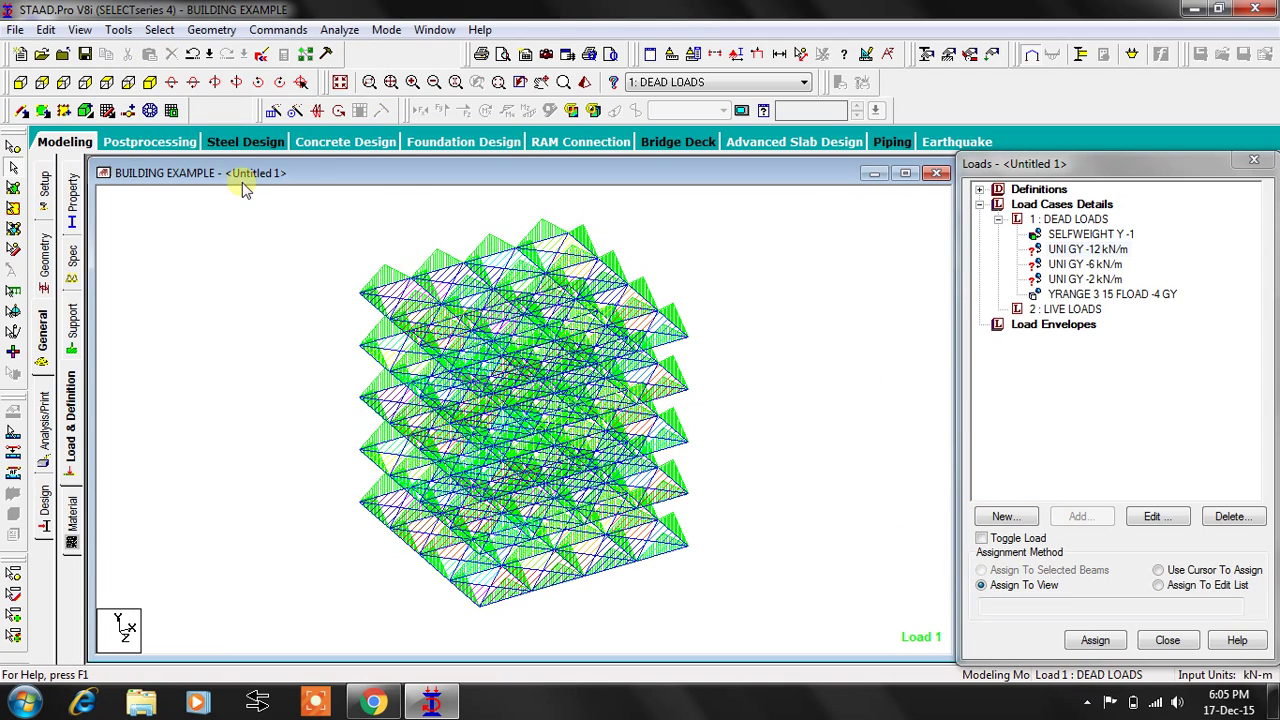
# In front view, select the beams of the four floors below the roof and isolate them in the active window
pyautogui.click(42, 82)
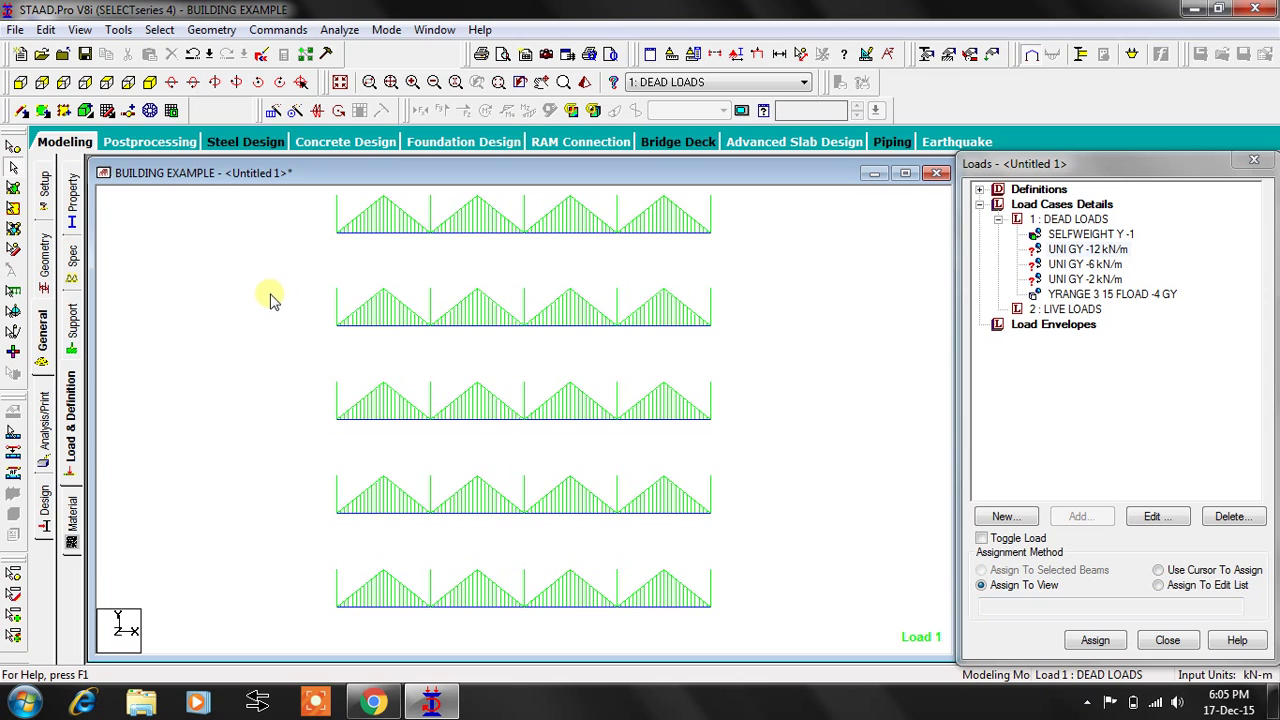
pyautogui.moveTo(270, 300); pyautogui.dragTo(795, 625)
pyautogui.rightClick(795, 625)
pyautogui.click(845, 425)
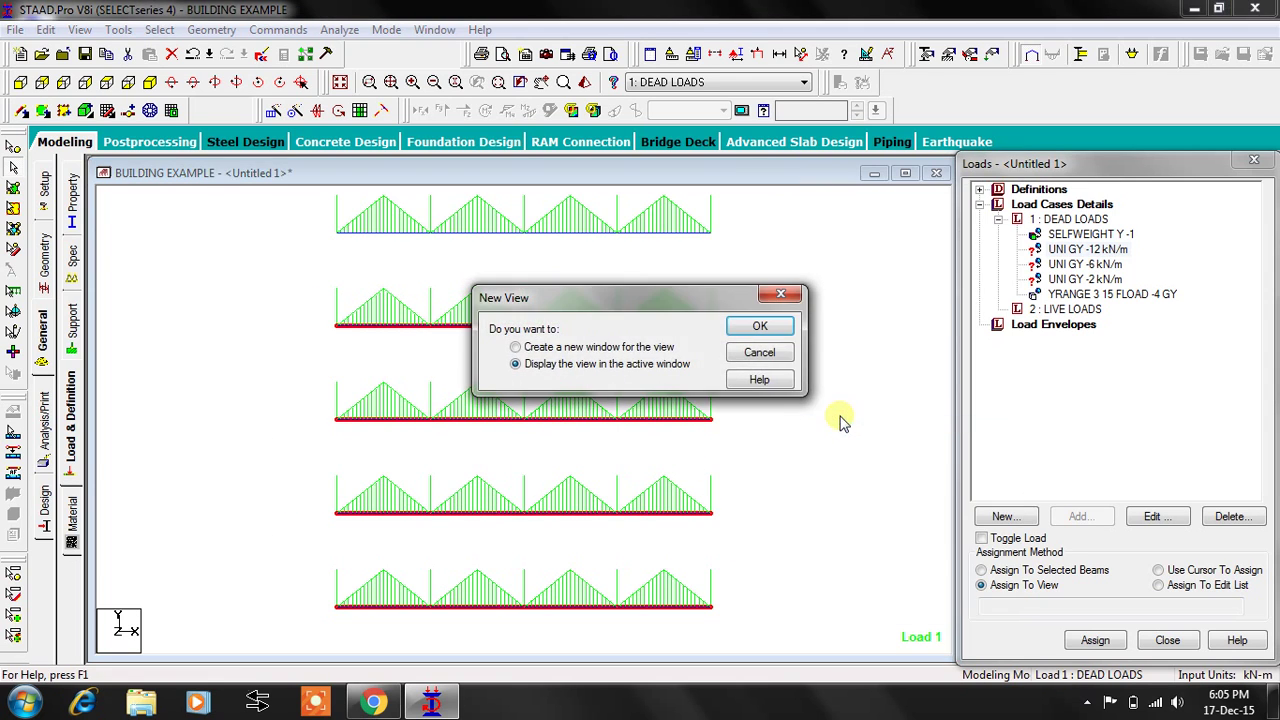
pyautogui.click(760, 326)
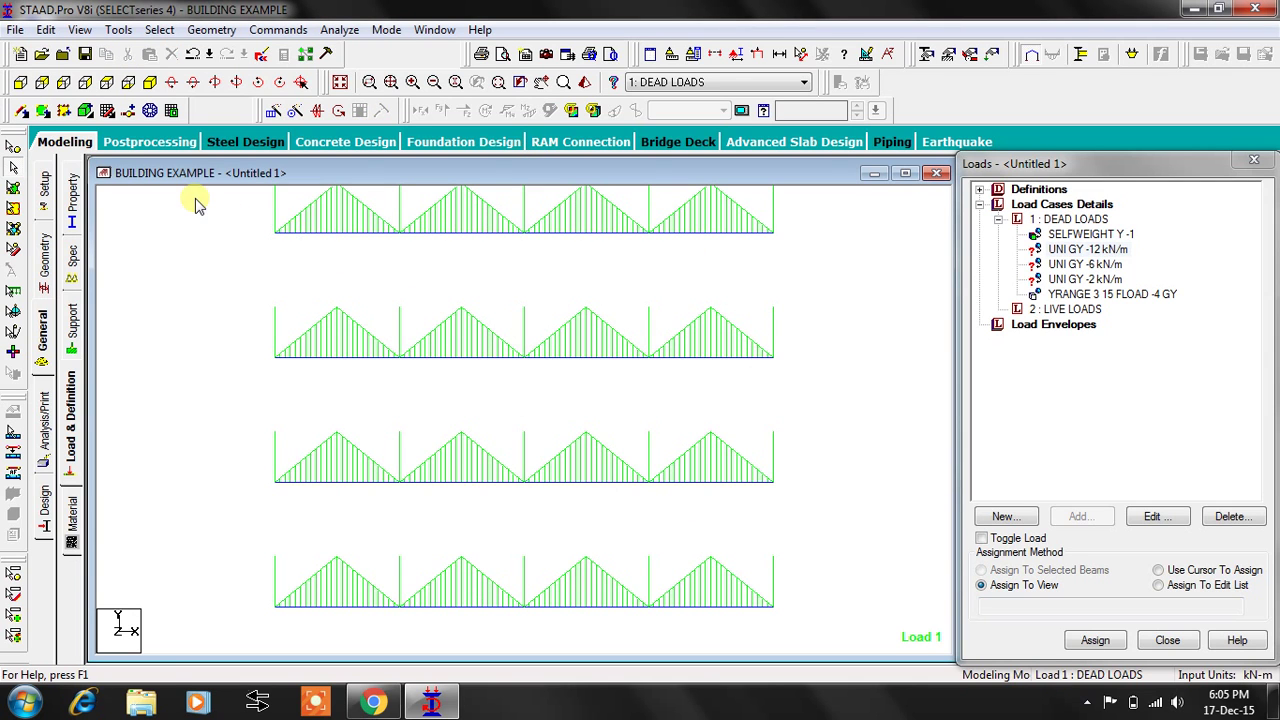
# Select only the perimeter beams of the four floors in plan view and assign the -12 kN/m uniform load to them
pyautogui.click(128, 82)
pyautogui.moveTo(291, 232); pyautogui.dragTo(714, 645)
pyautogui.keyDown('ctrl'); pyautogui.moveTo(334, 597); pyautogui.dragTo(350, 220); pyautogui.keyUp('ctrl')
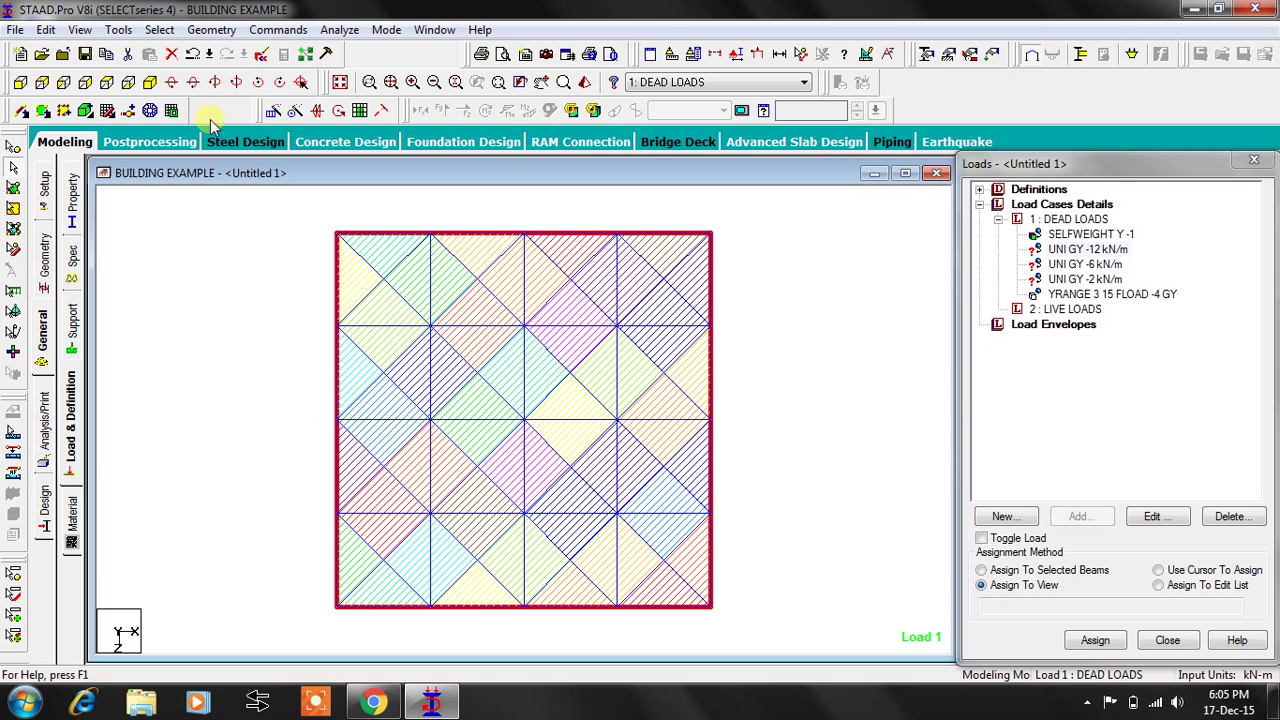
pyautogui.click(148, 83)
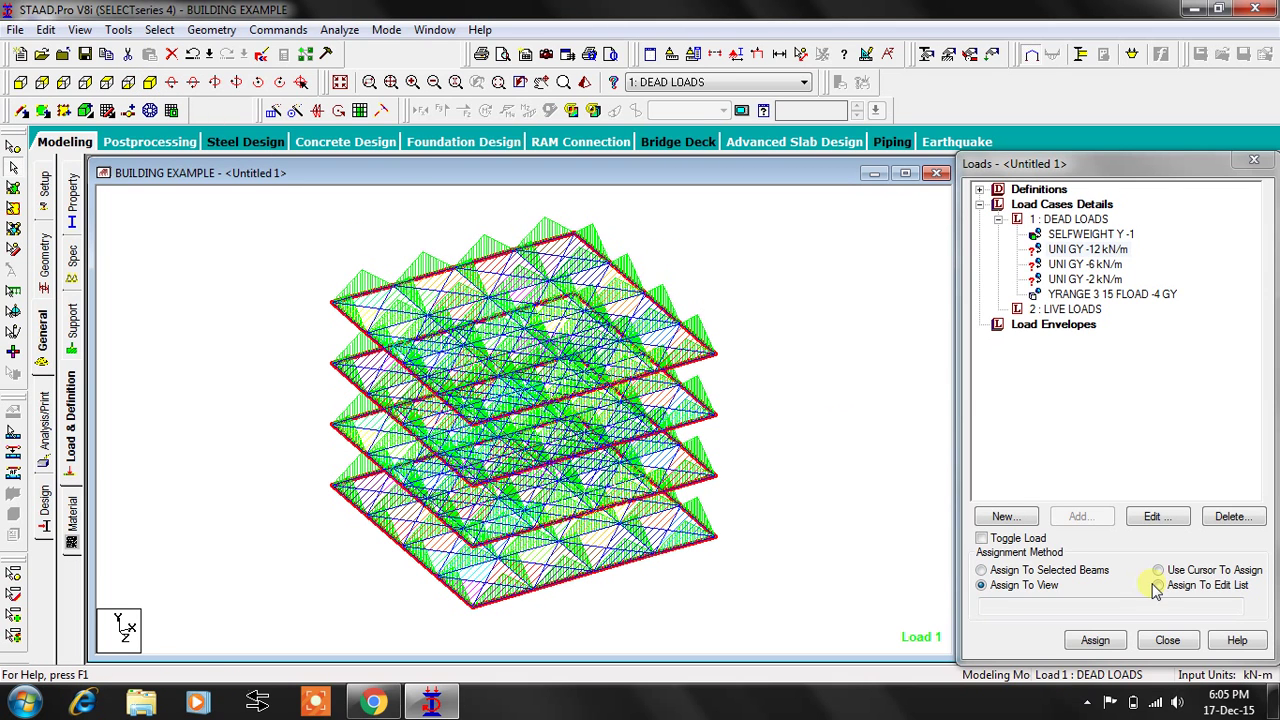
pyautogui.click(1098, 572)
pyautogui.click(1092, 640)
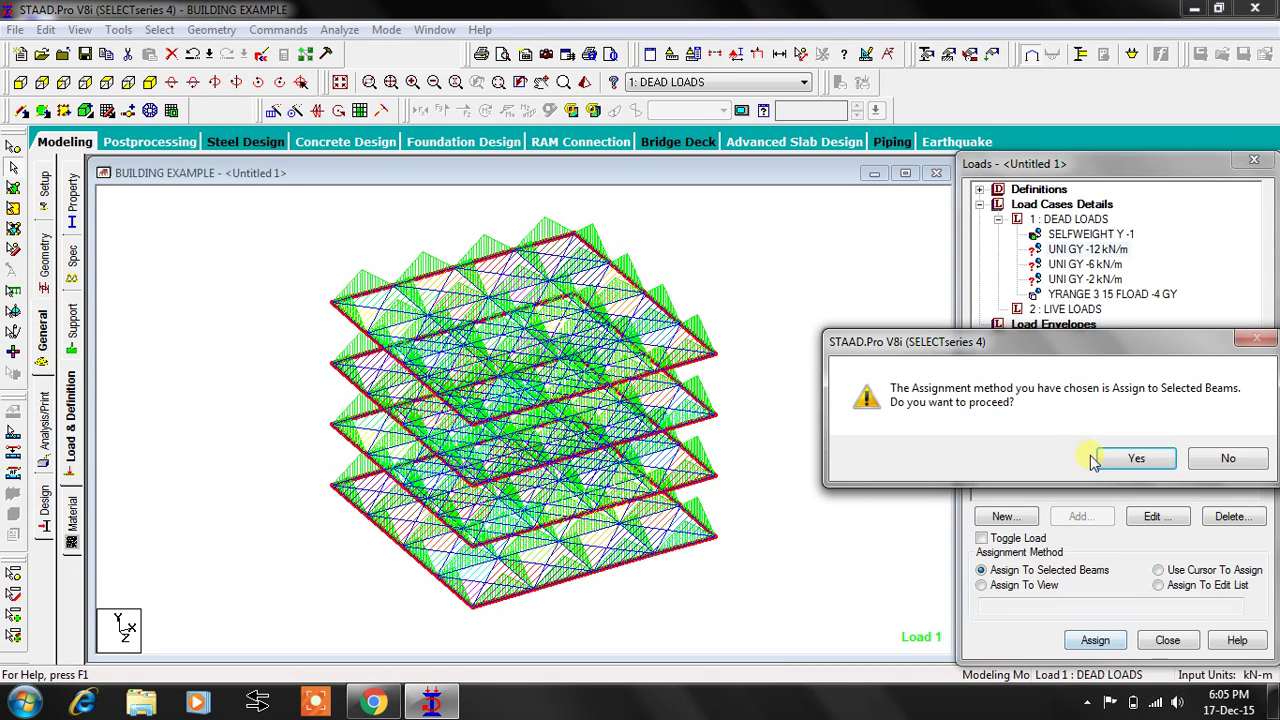
pyautogui.click(1132, 456)
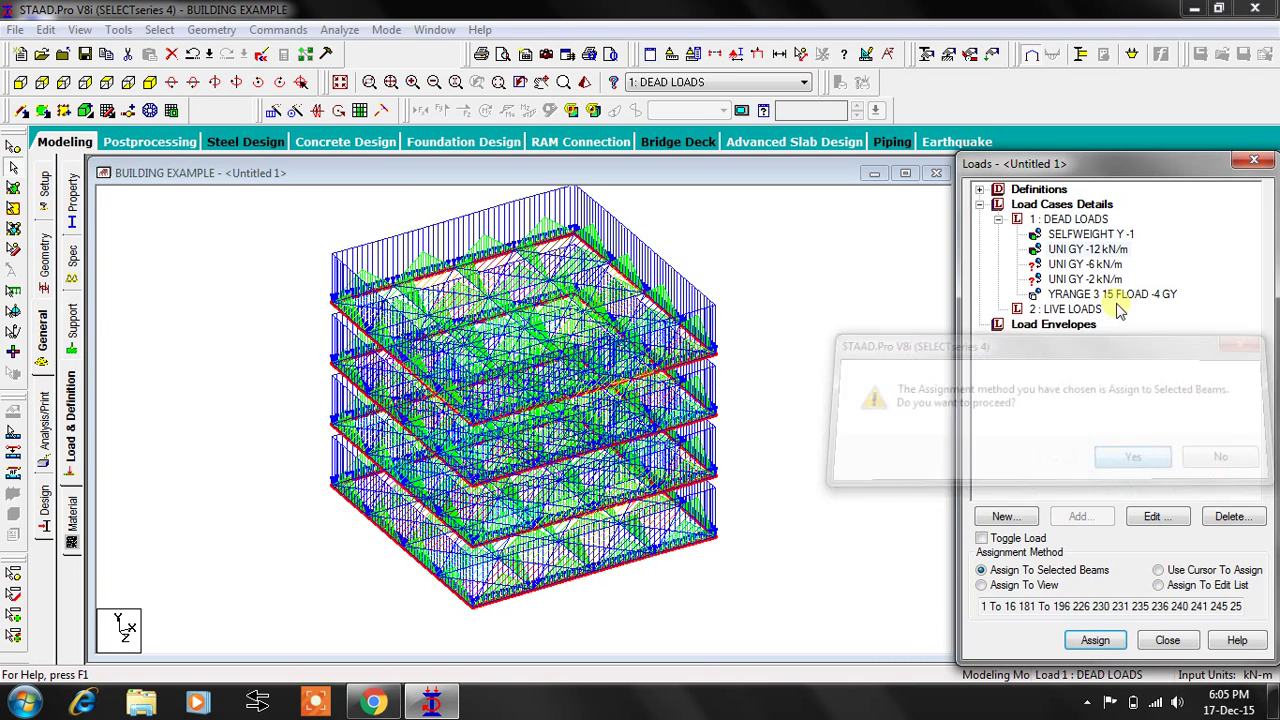
# Invert the beam selection to pick the interior floor beams and assign the -6 kN/m uniform load to them
pyautogui.click(1082, 265)
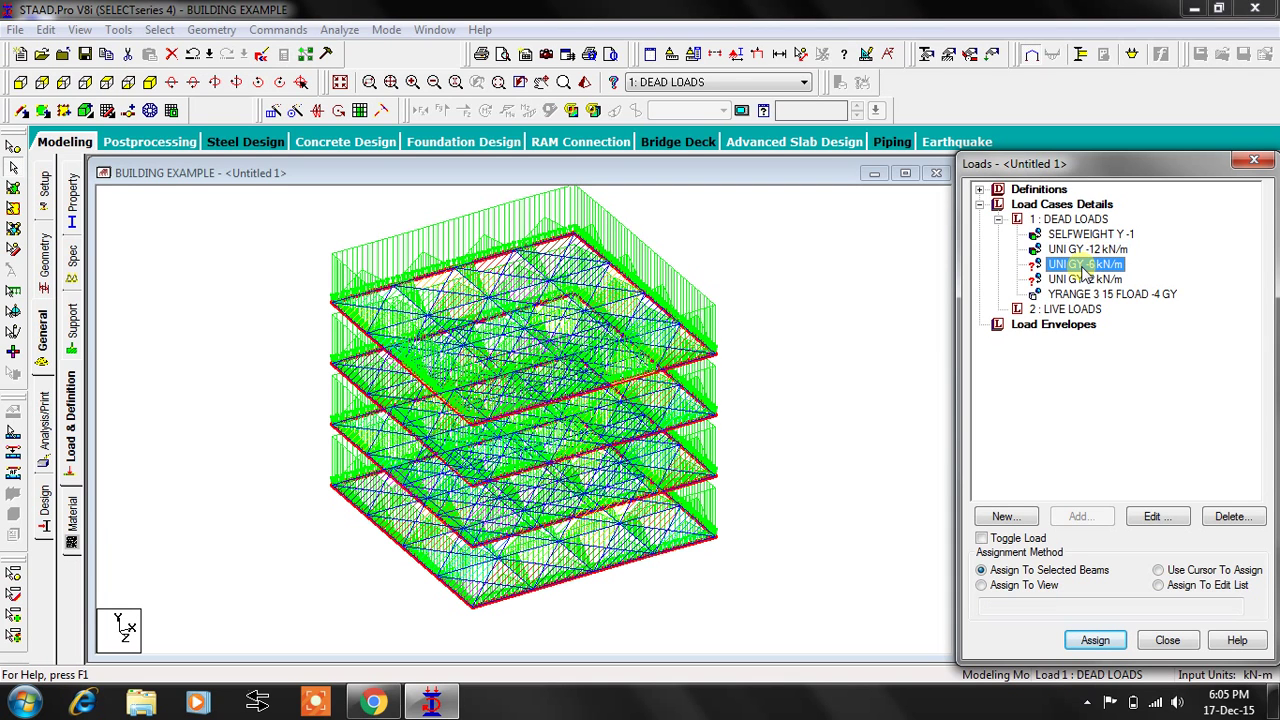
pyautogui.click(160, 29)
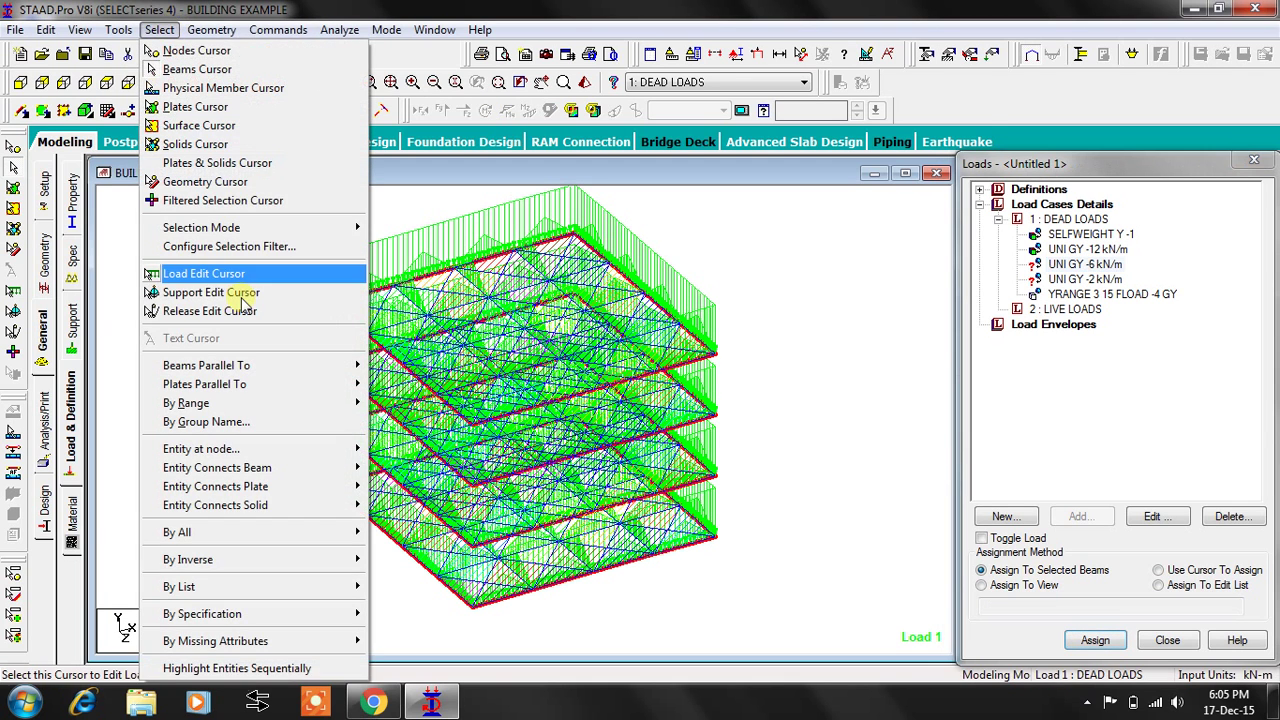
pyautogui.moveTo(330, 560)
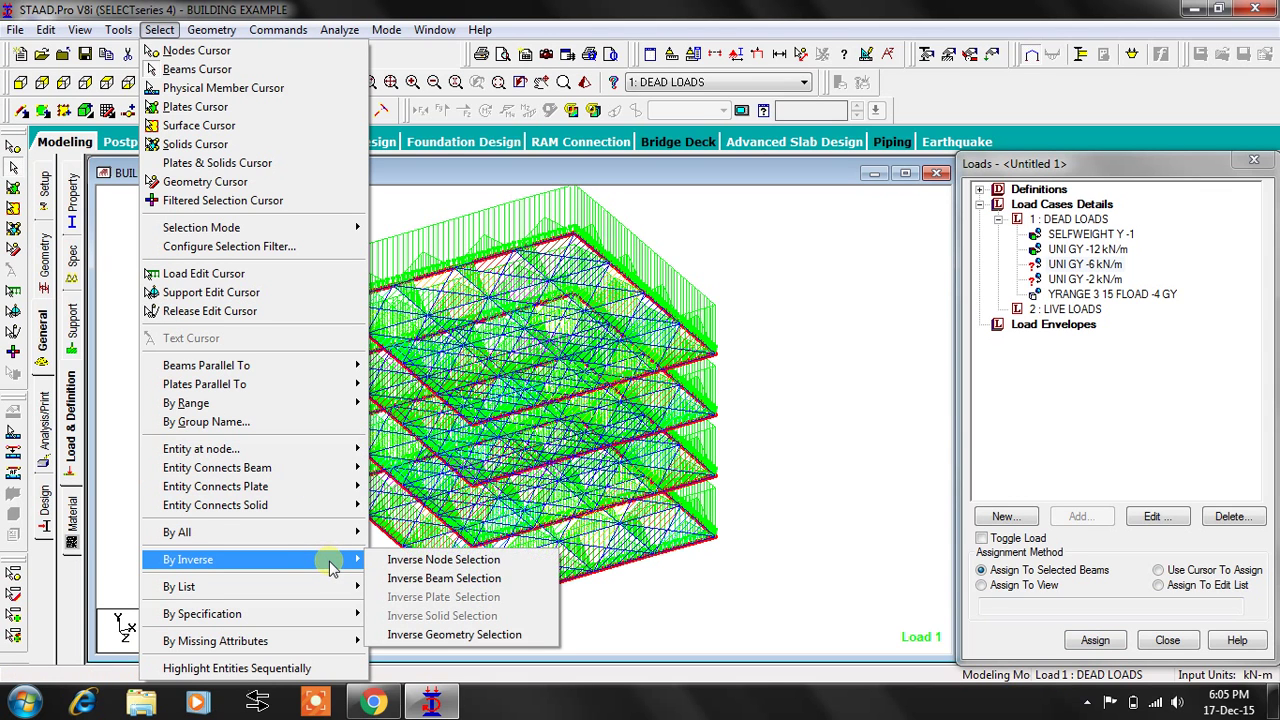
pyautogui.click(444, 578)
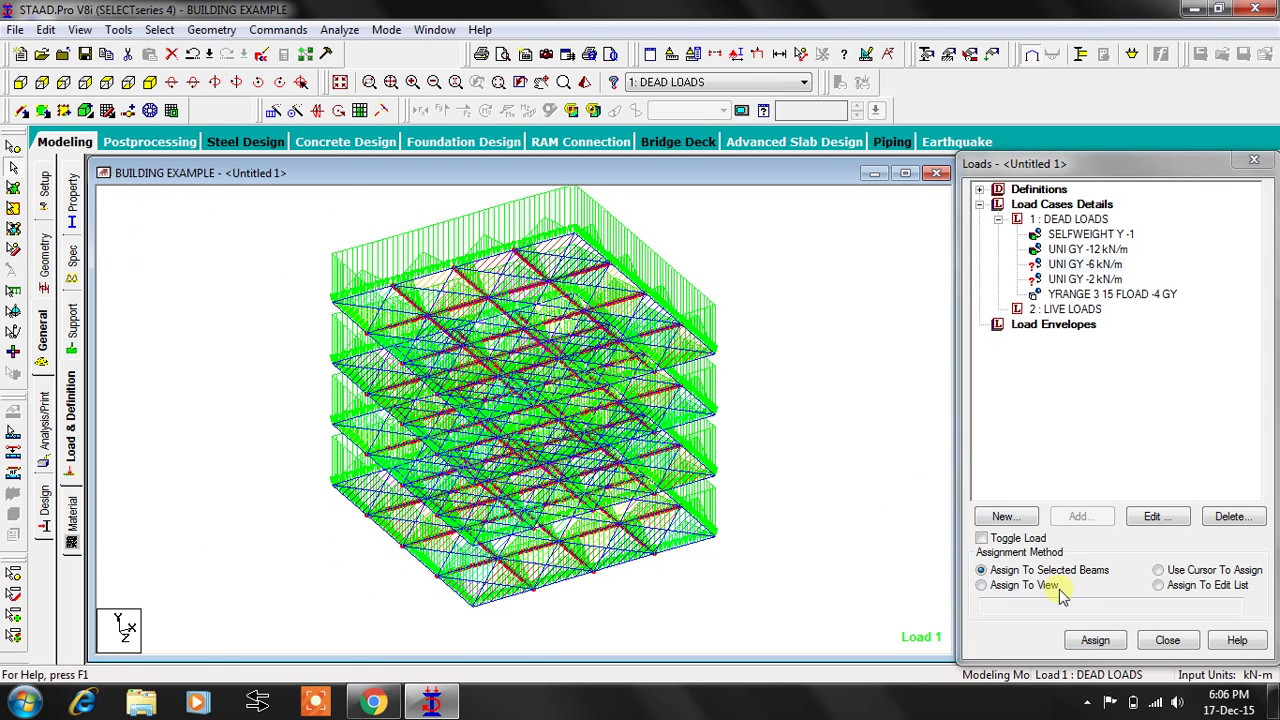
pyautogui.click(1095, 640)
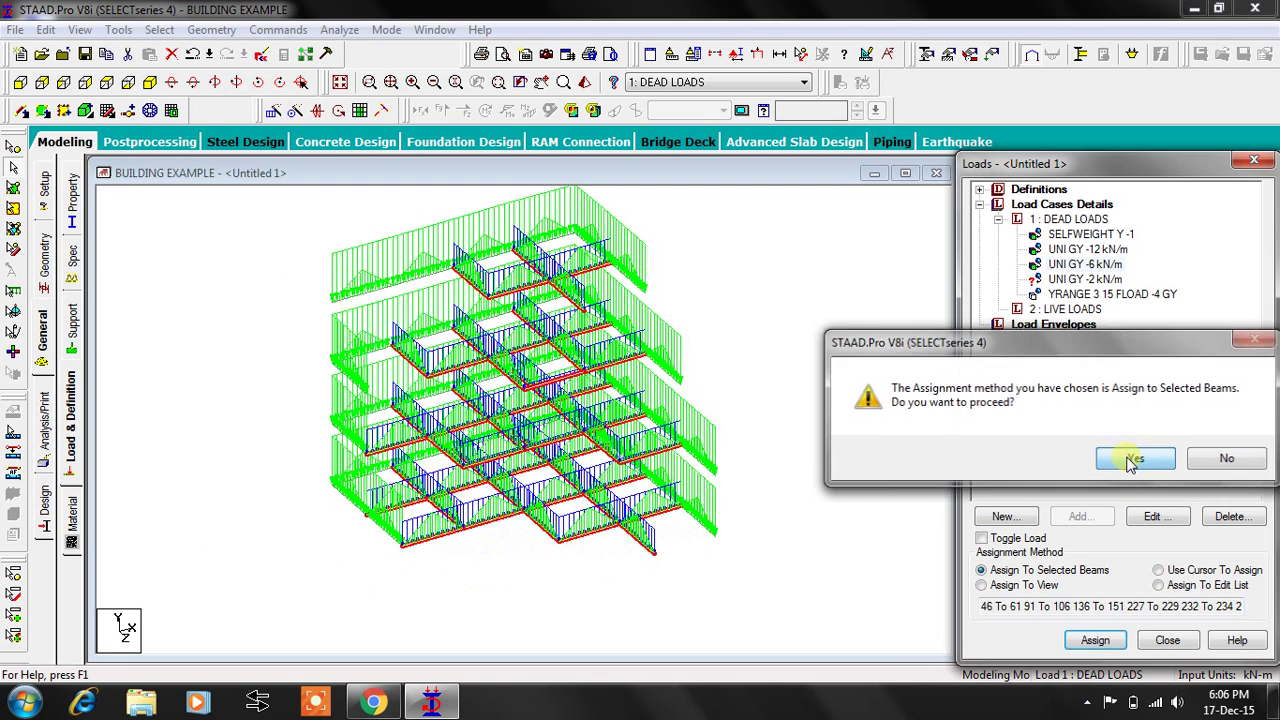
pyautogui.click(1131, 458)
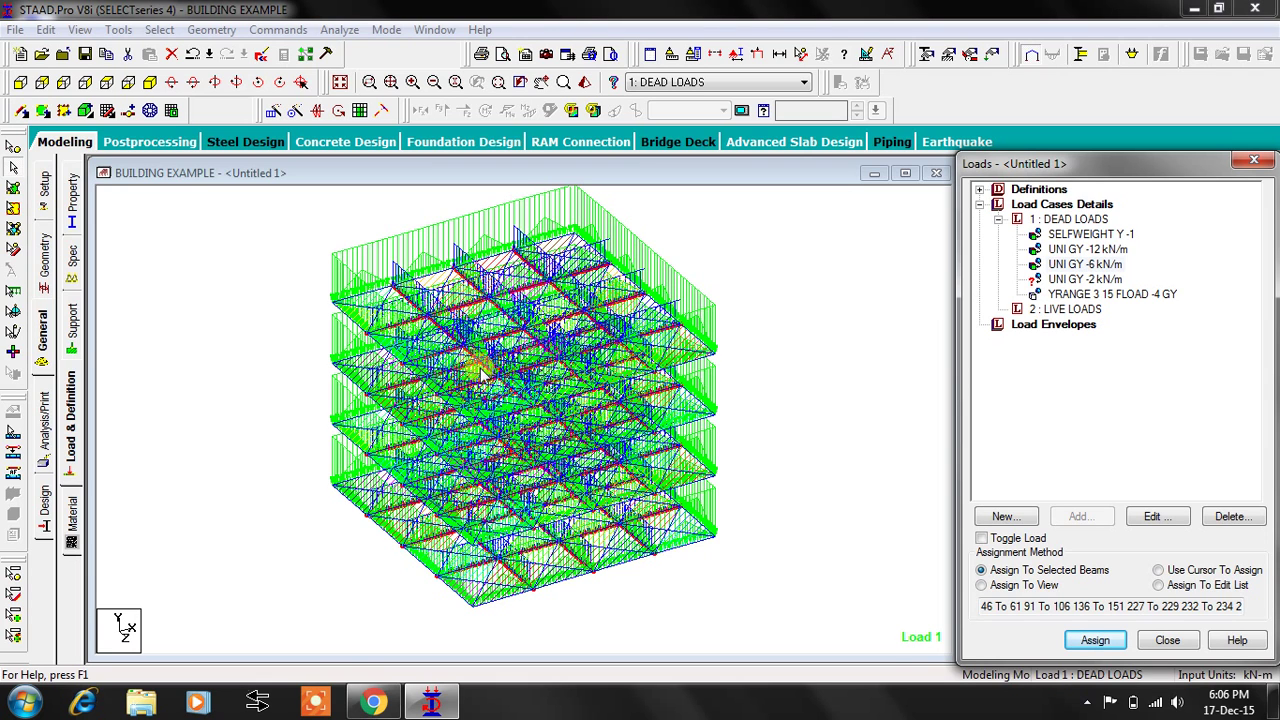
pyautogui.click(786, 310)
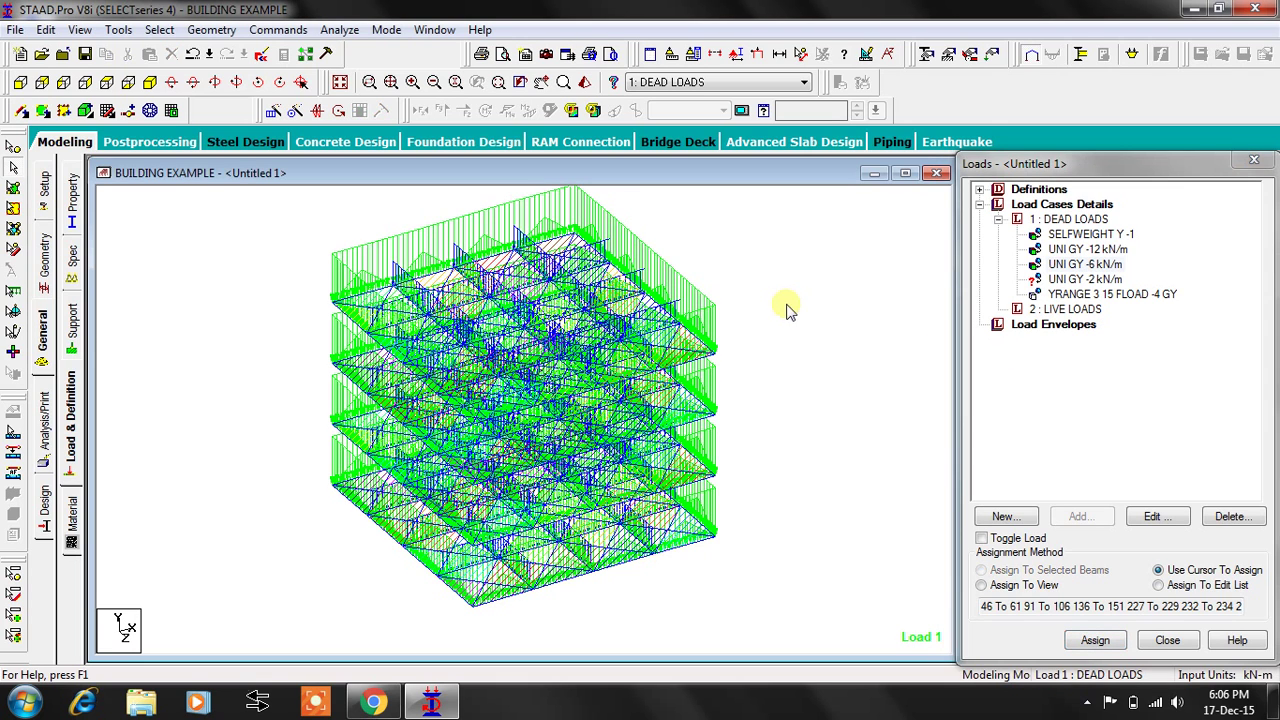
# Show the whole structure, choose the -2 kN/m uniform load, and isolate the roof-level beams from front view in a new view
pyautogui.click(343, 85)
pyautogui.click(1060, 280)
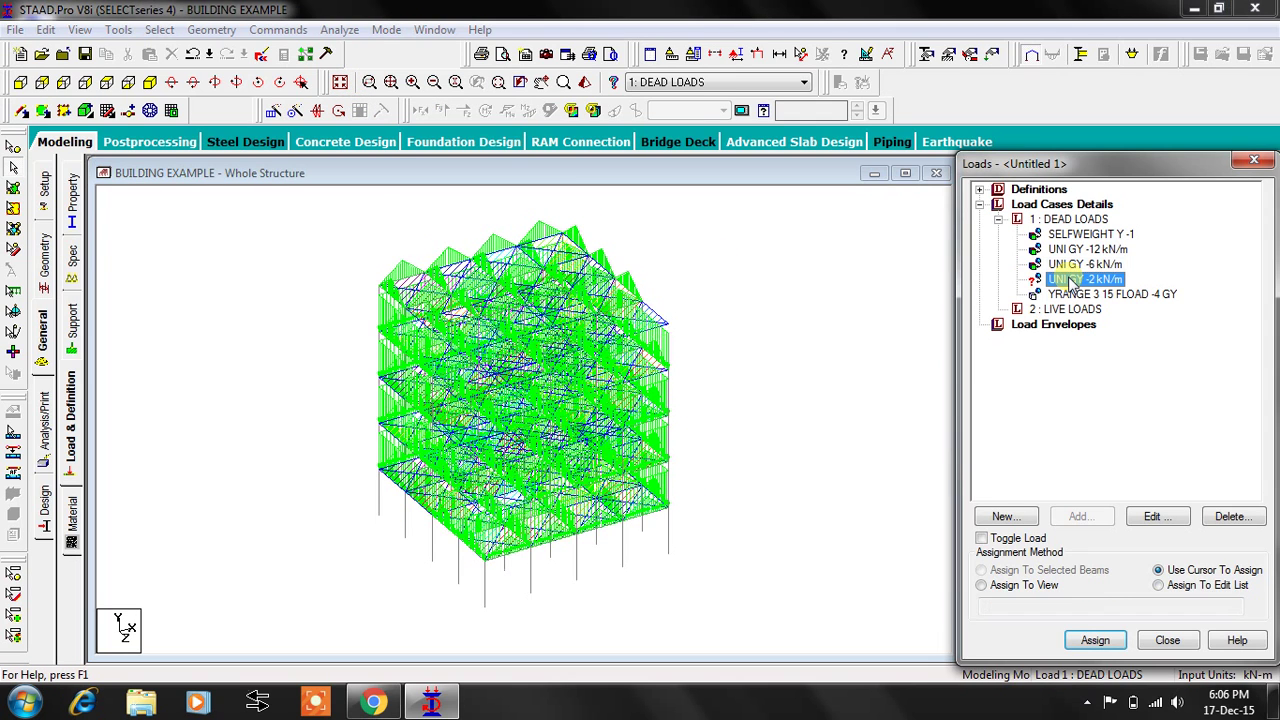
pyautogui.click(20, 88)
pyautogui.click(20, 88)
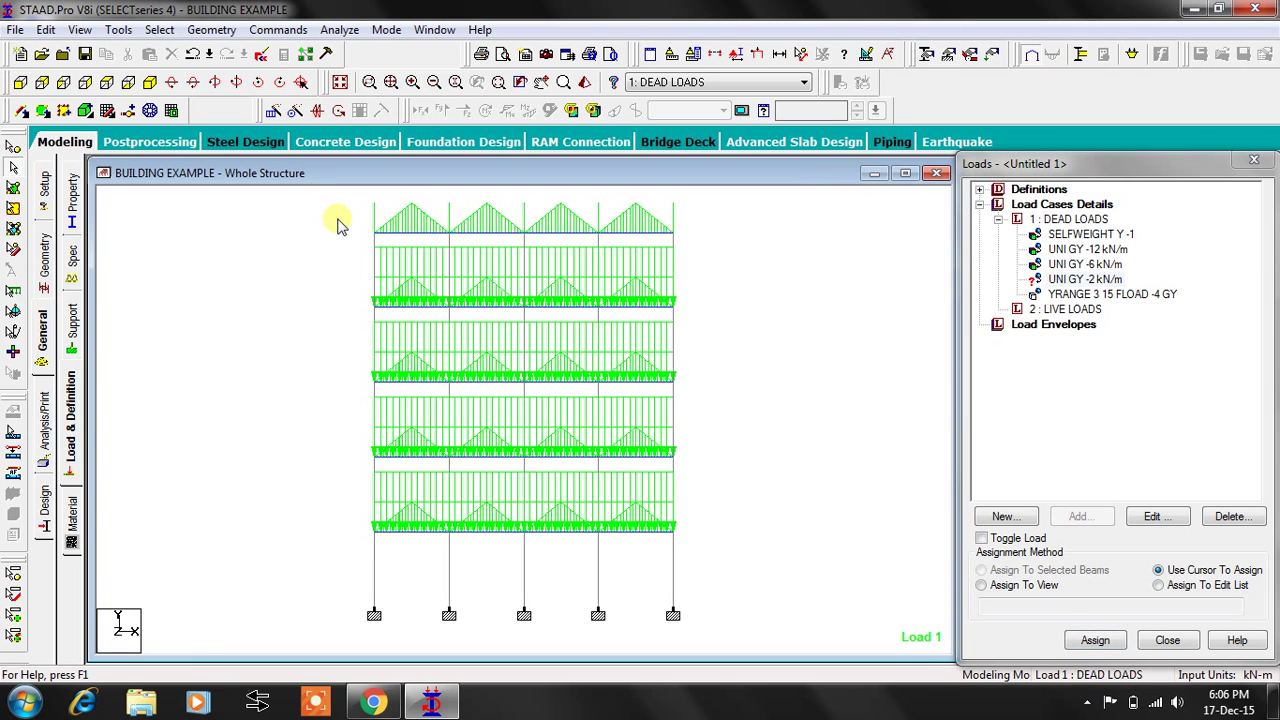
pyautogui.rightClick(722, 240)
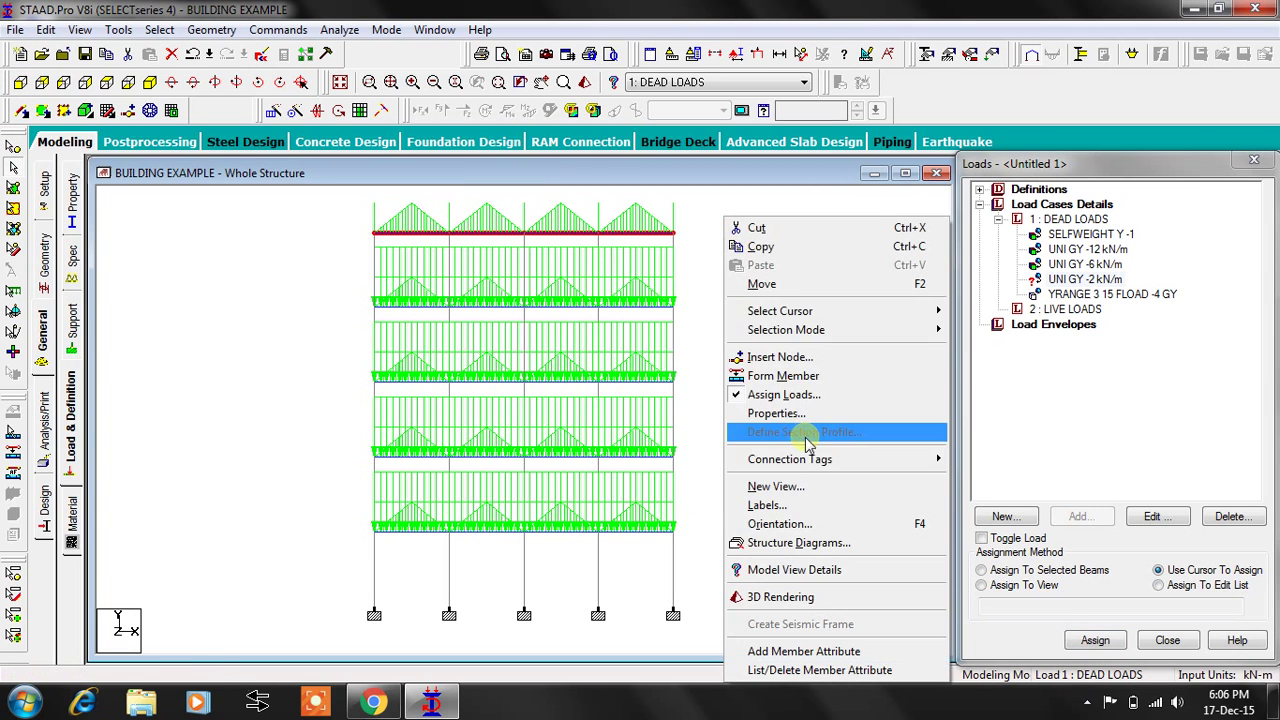
pyautogui.click(777, 486)
pyautogui.click(760, 327)
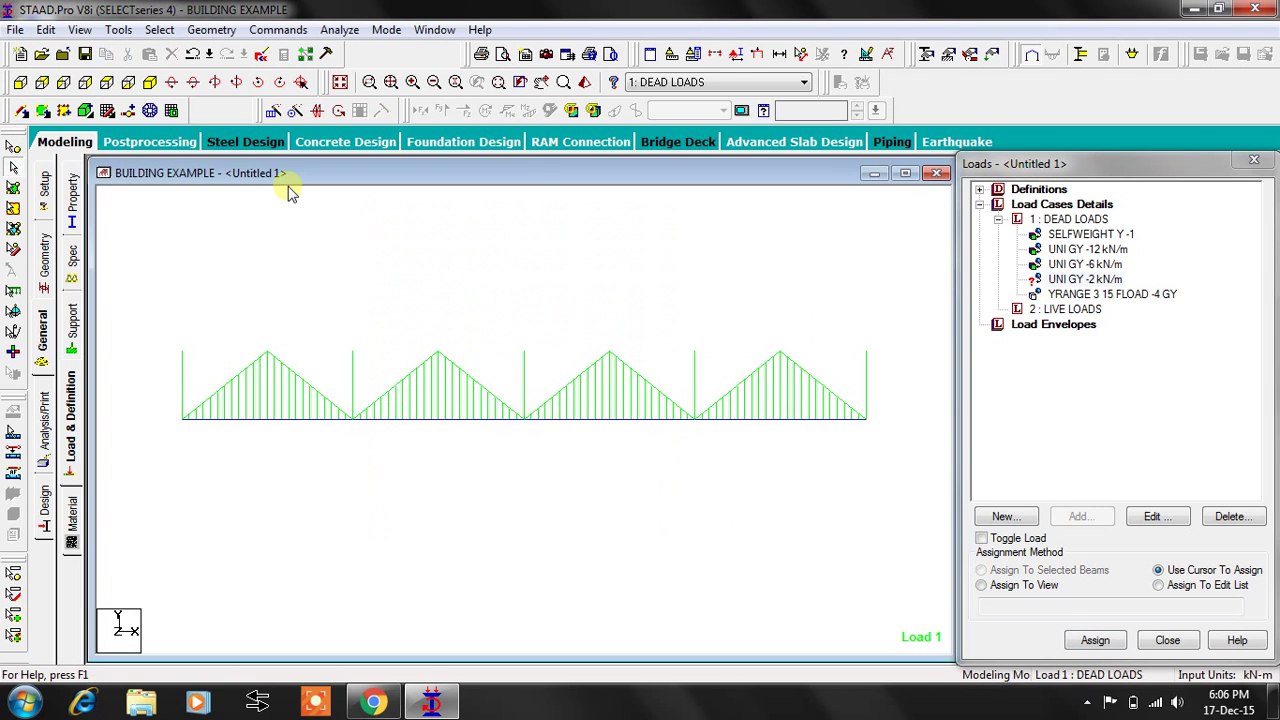
# Select only the perimeter beams of the roof in plan view and assign the -2 kN/m uniform load to them
pyautogui.click(106, 82)
pyautogui.moveTo(327, 232); pyautogui.dragTo(709, 643)
pyautogui.moveTo(560, 632); pyautogui.dragTo(343, 214)
pyautogui.click(149, 83)
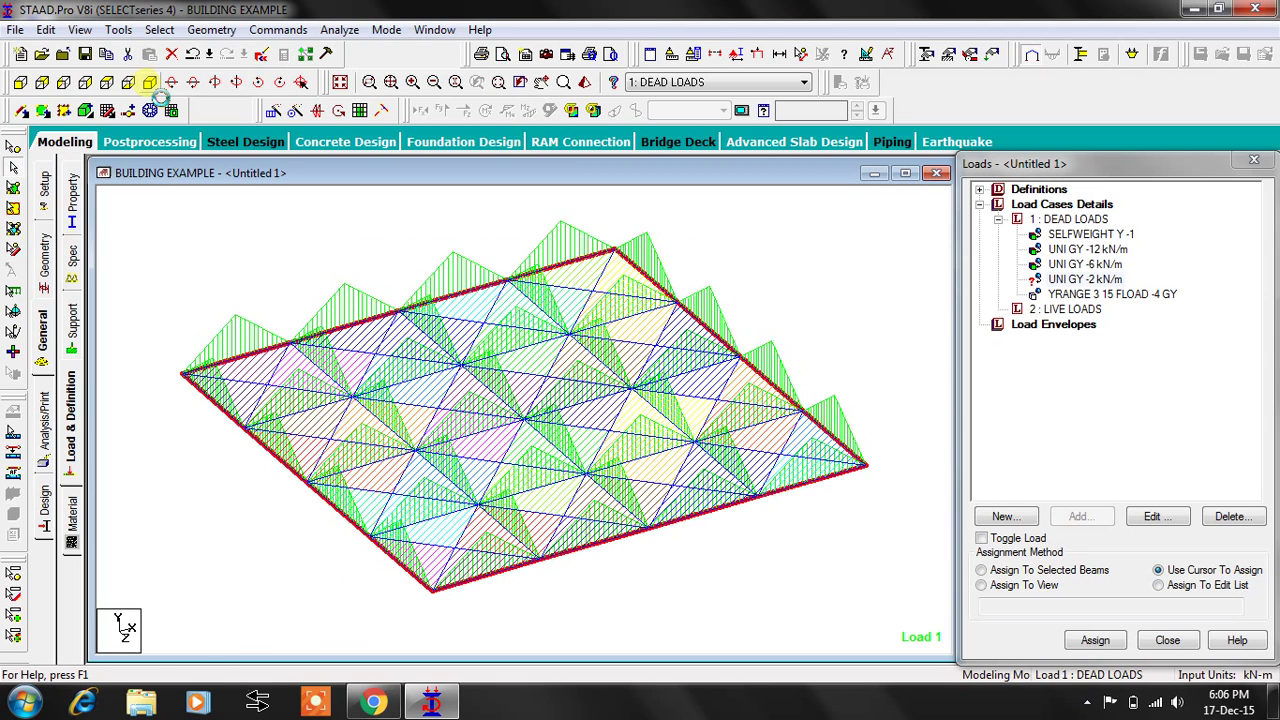
pyautogui.click(1066, 572)
pyautogui.click(1090, 640)
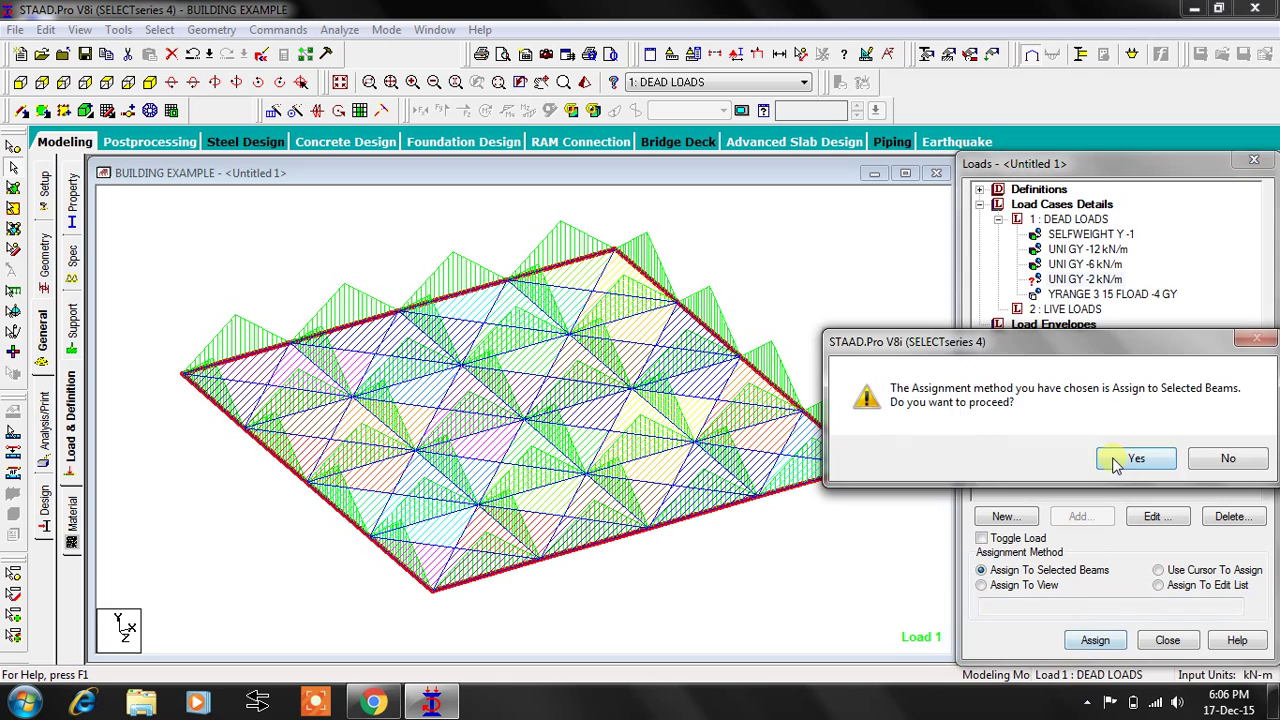
pyautogui.click(1116, 462)
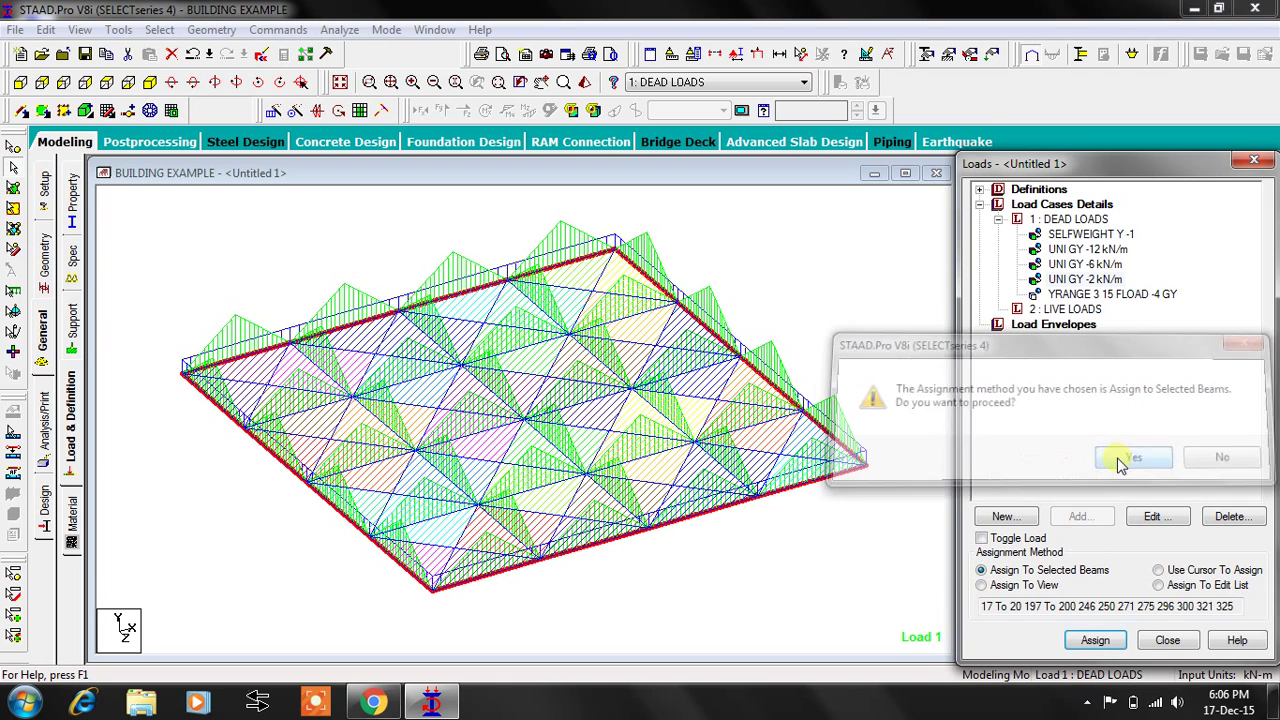
# Add a -4 kN/m2 Global Y floor load for Y range 3 to 12 m to LIVE LOADS and display it on the whole structure
pyautogui.click(1072, 309)
pyautogui.click(1080, 517)
pyautogui.click(244, 163)
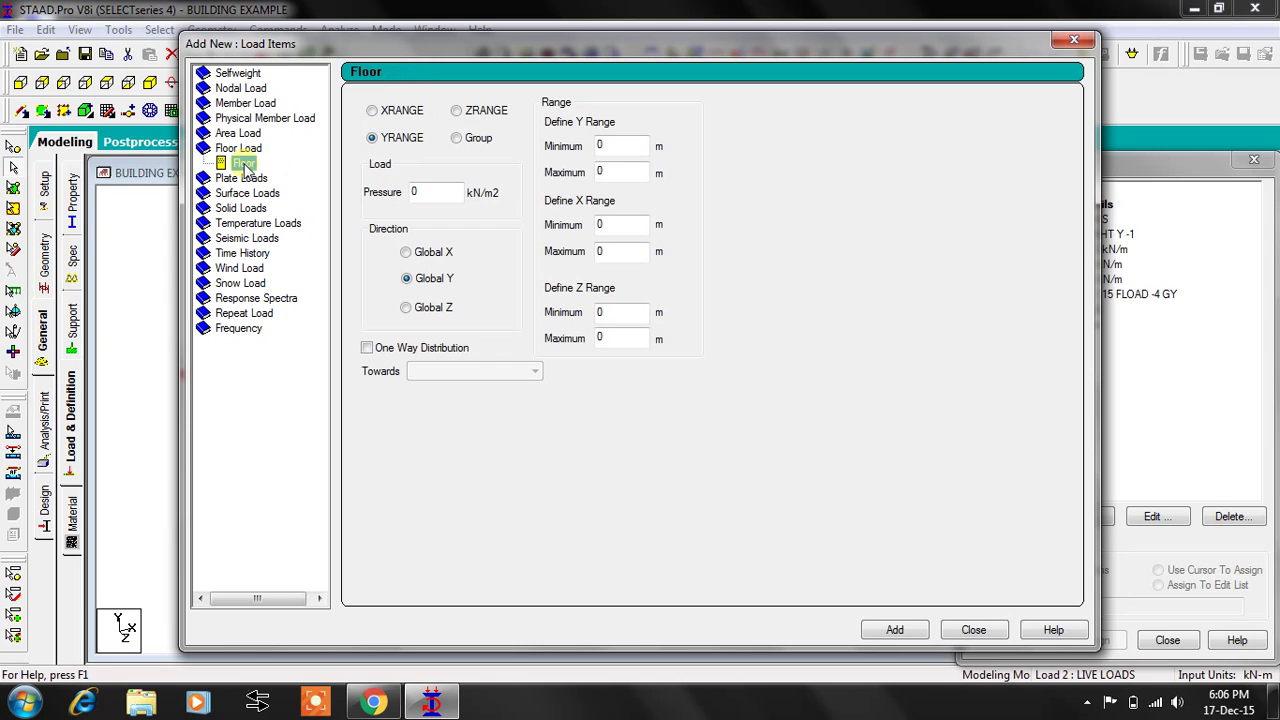
pyautogui.doubleClick(466, 194)
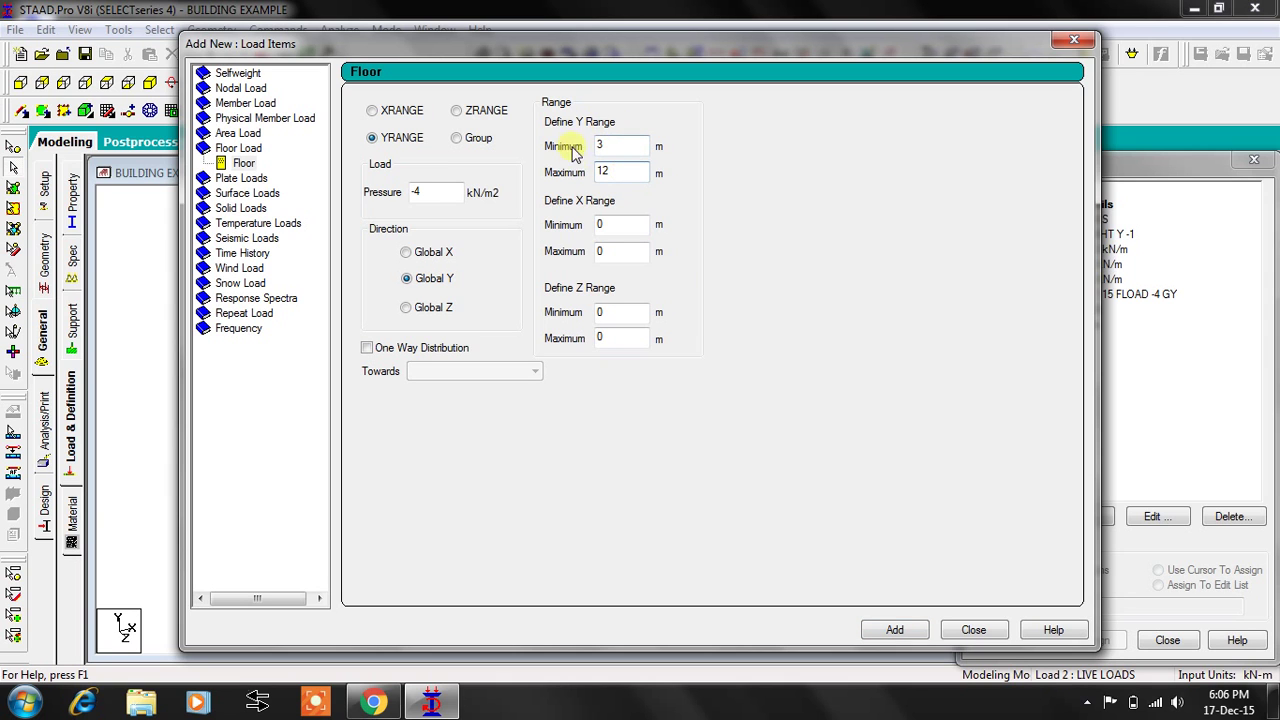
pyautogui.click(895, 628)
pyautogui.click(968, 630)
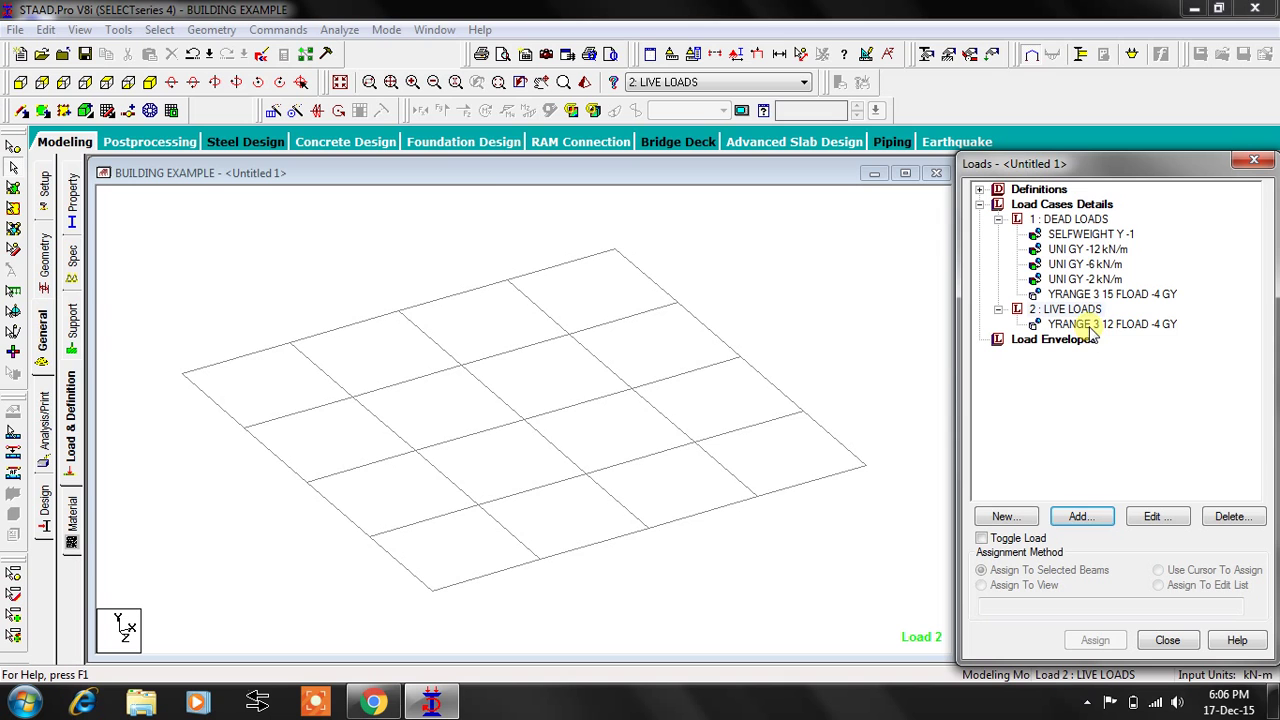
pyautogui.click(1090, 325)
pyautogui.click(340, 82)
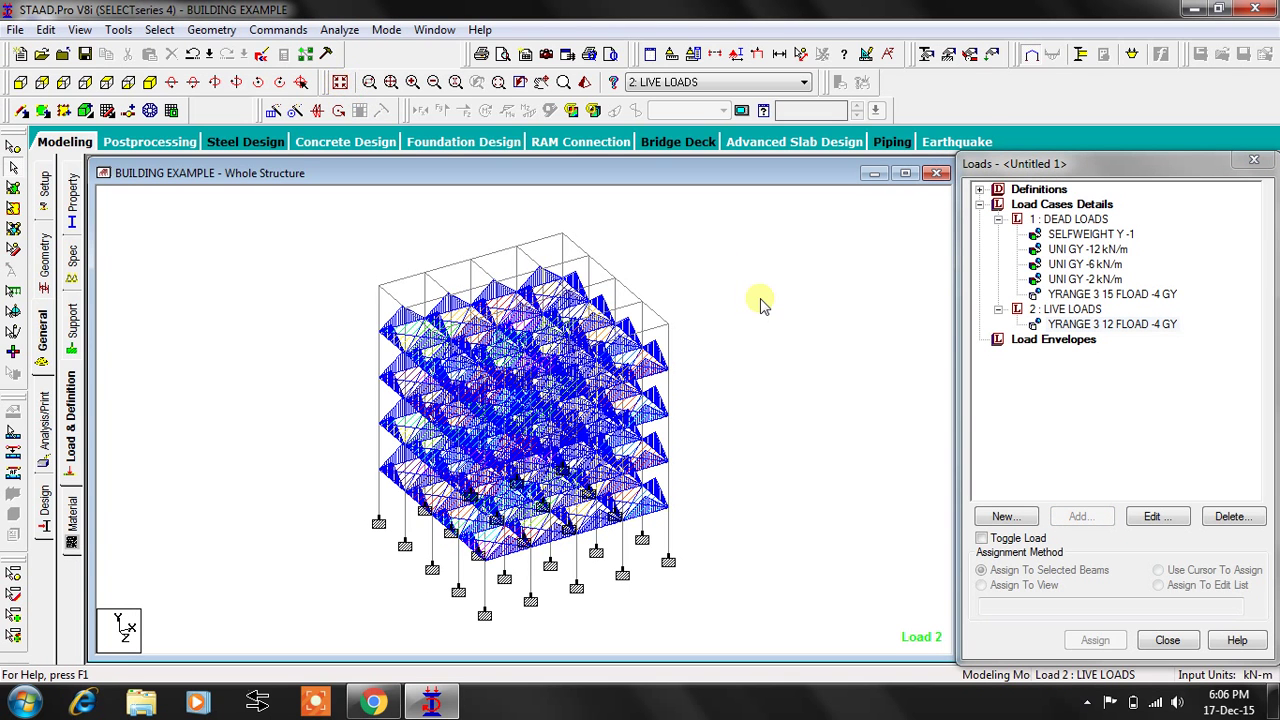
# Add a -2 kN/m2 Global Y floor load for Y range 15 to 15 m to LIVE LOADS and check both live floor loads
pyautogui.click(1068, 309)
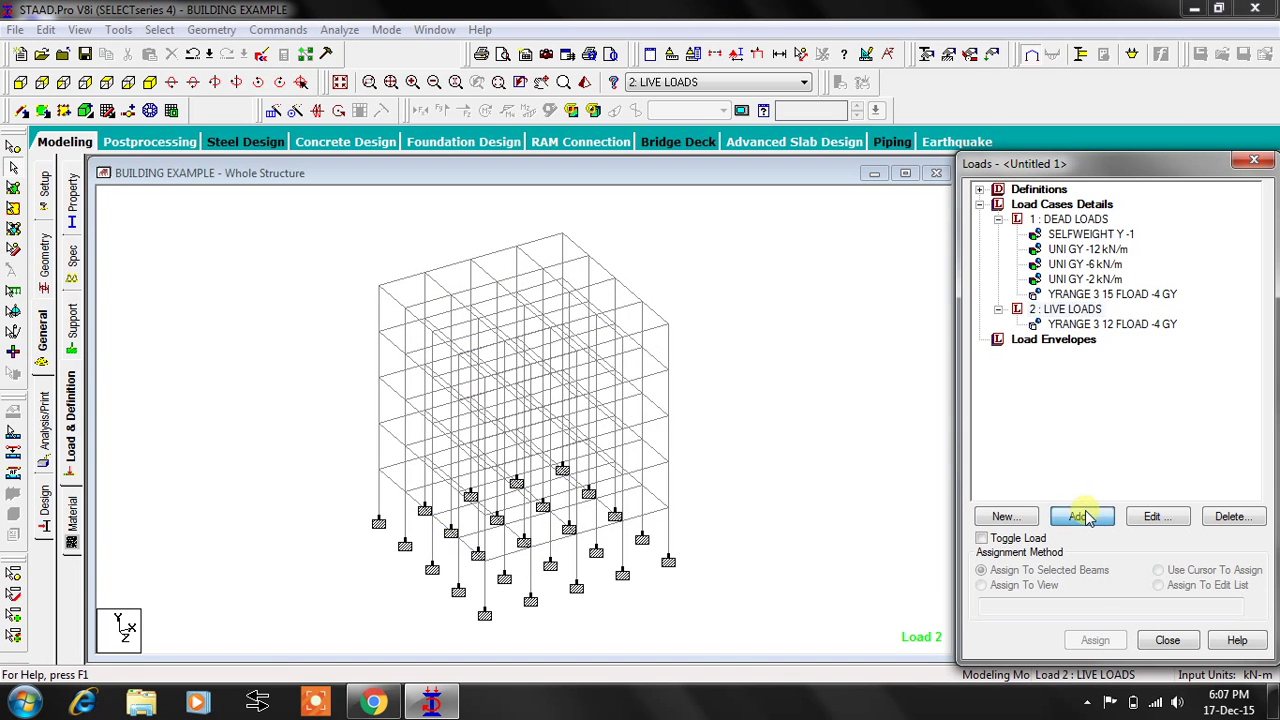
pyautogui.click(1078, 516)
pyautogui.click(240, 163)
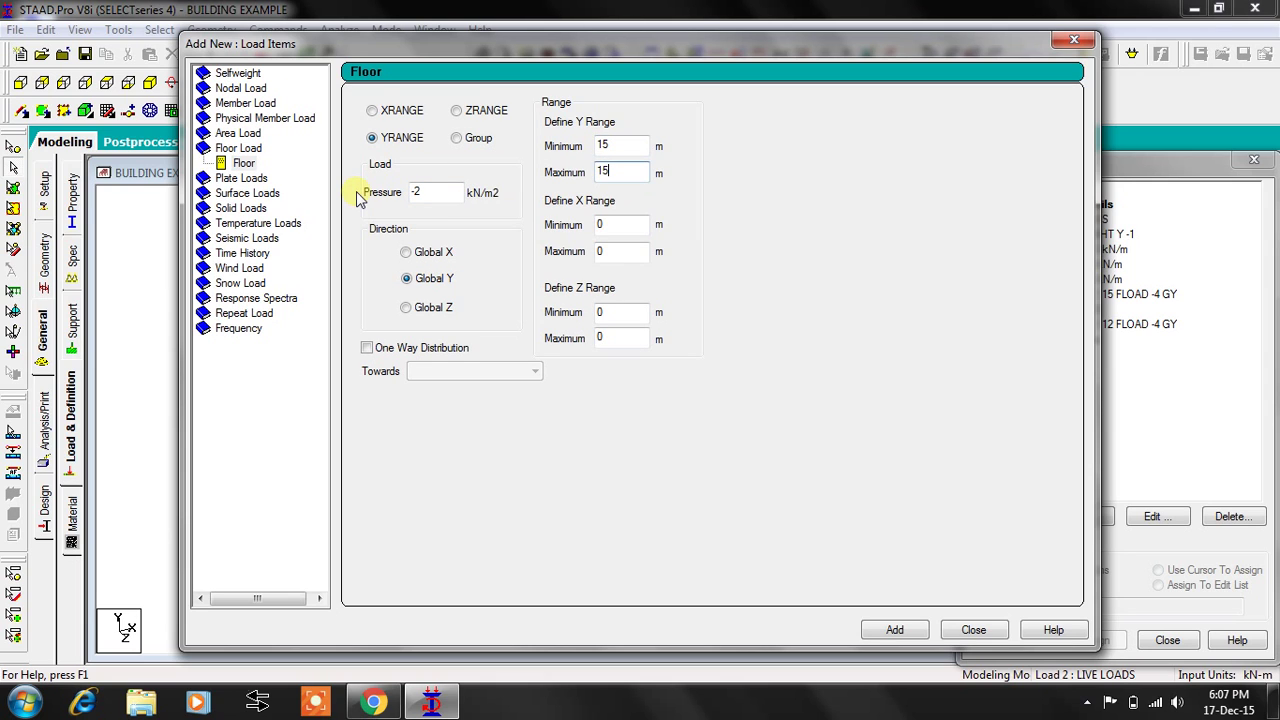
pyautogui.click(922, 637)
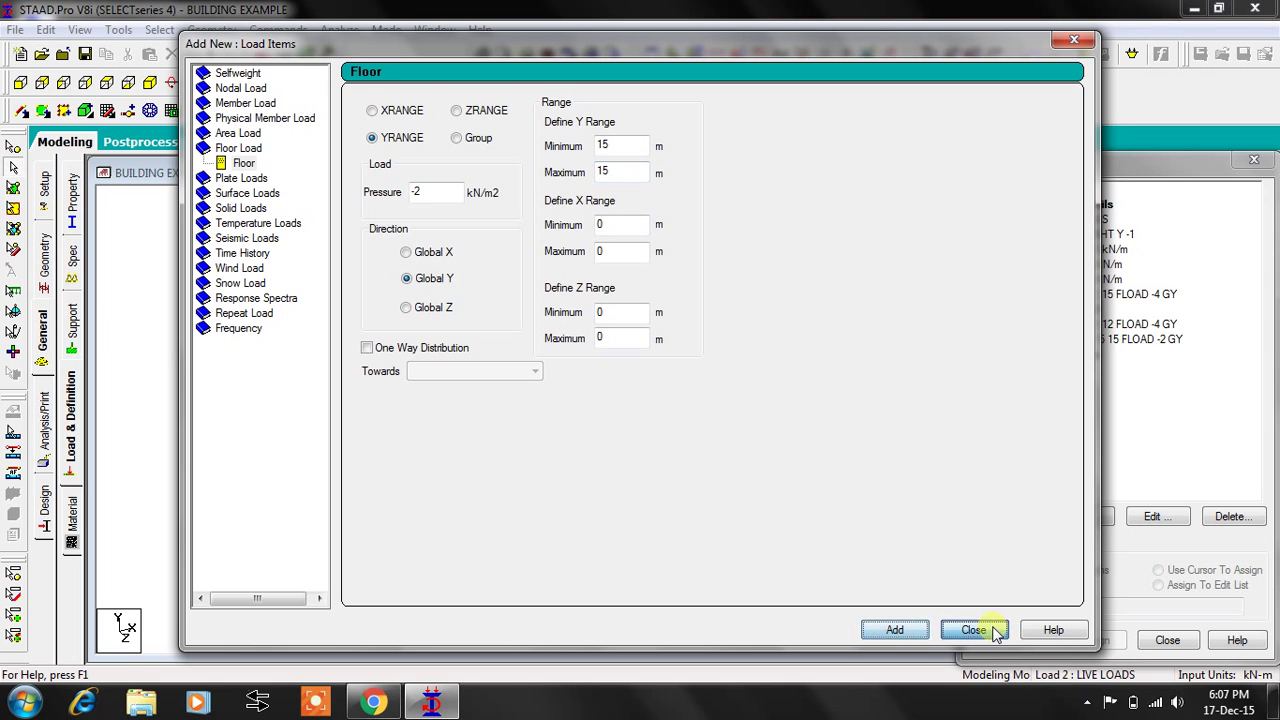
pyautogui.click(970, 631)
pyautogui.click(1093, 341)
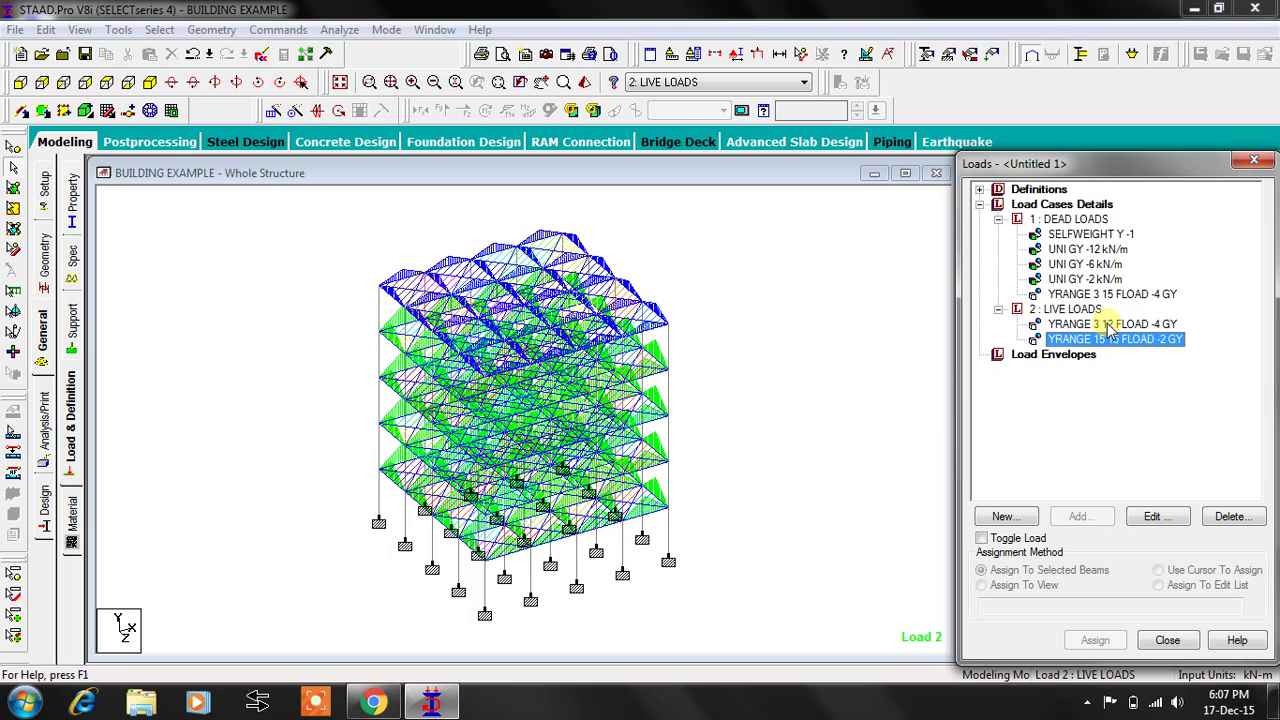
pyautogui.click(1100, 325)
pyautogui.click(1099, 340)
pyautogui.click(637, 283)
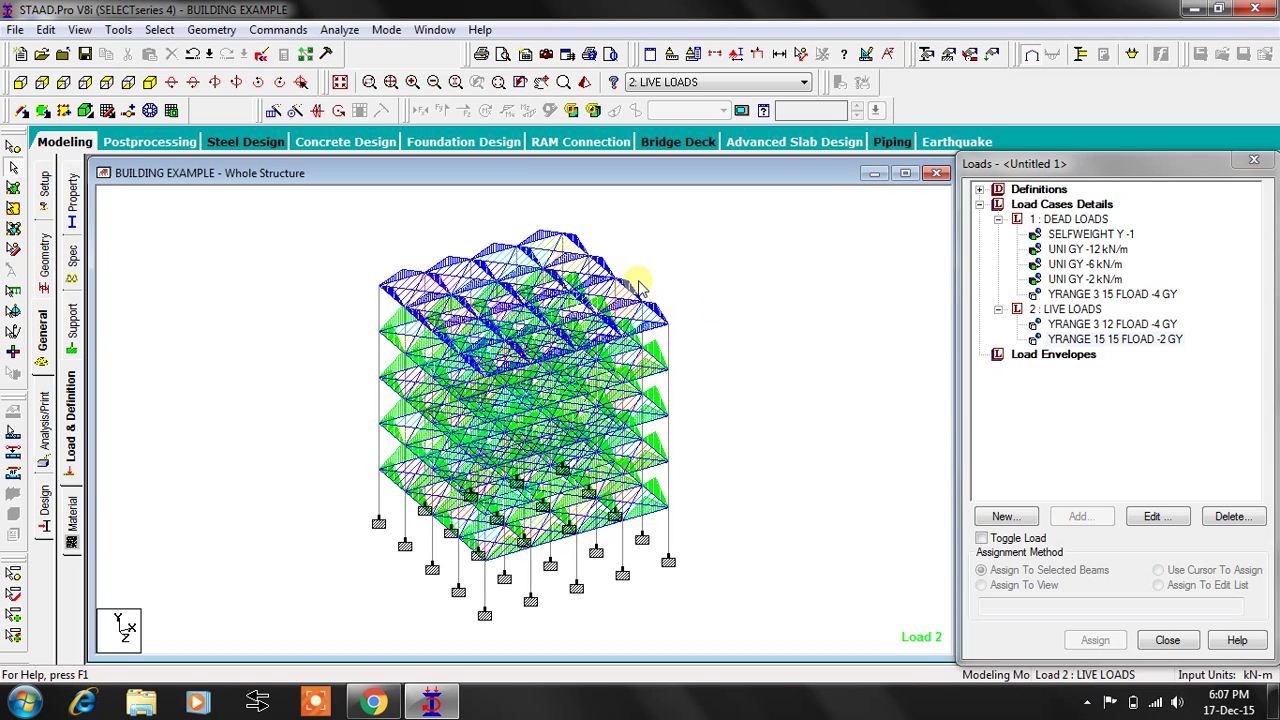
# Generate automatic load combinations using Indian Code and the Genral_Structures category, and add them all to the load cases
pyautogui.click(1068, 204)
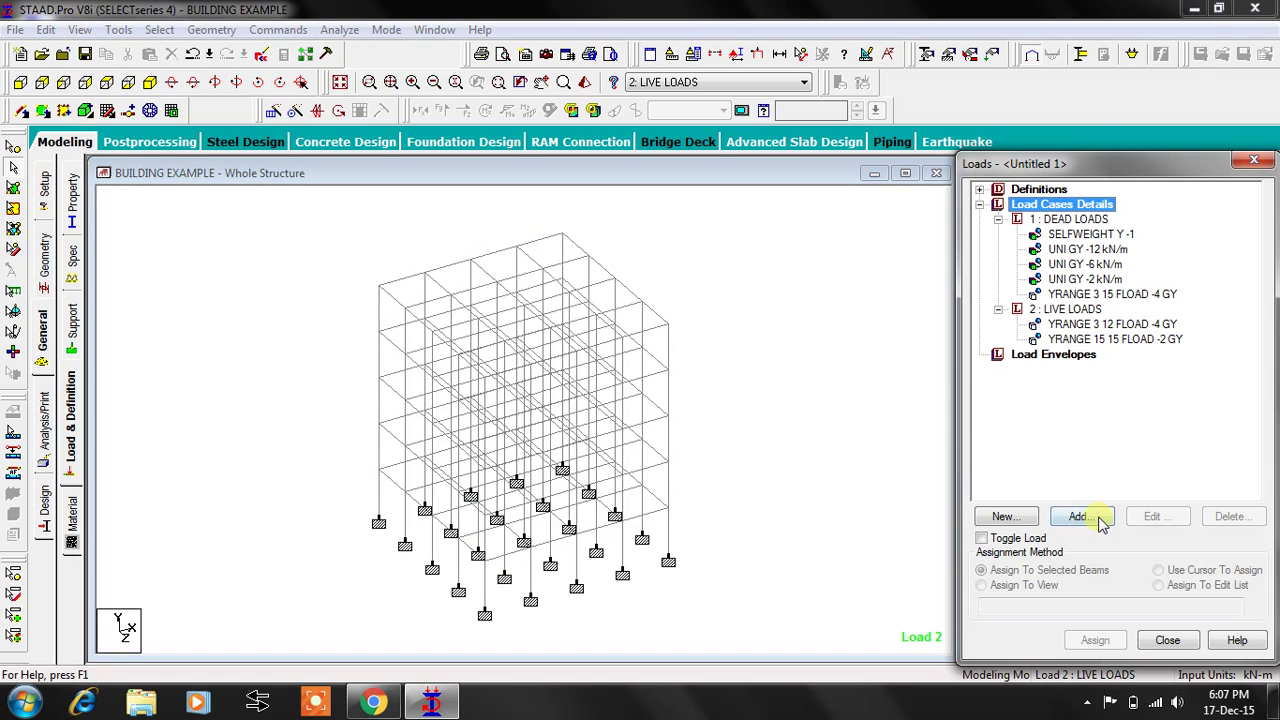
pyautogui.click(1077, 516)
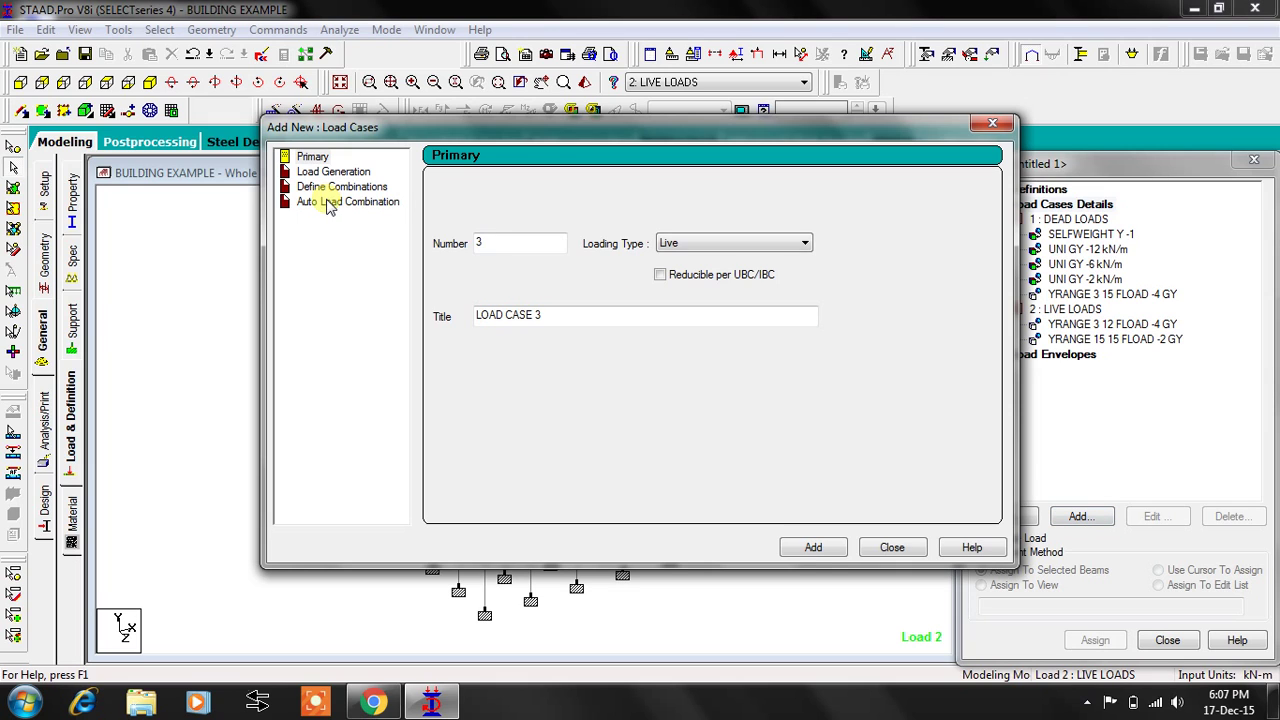
pyautogui.click(324, 203)
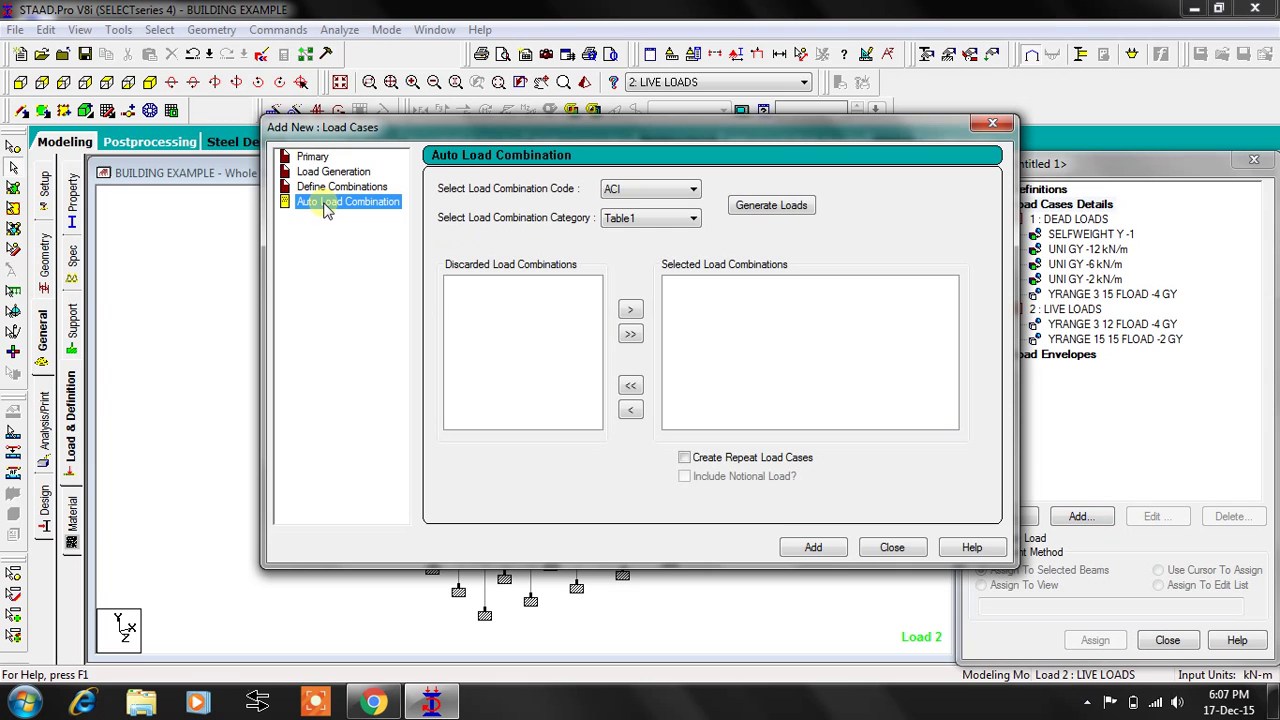
pyautogui.click(688, 193)
pyautogui.click(632, 282)
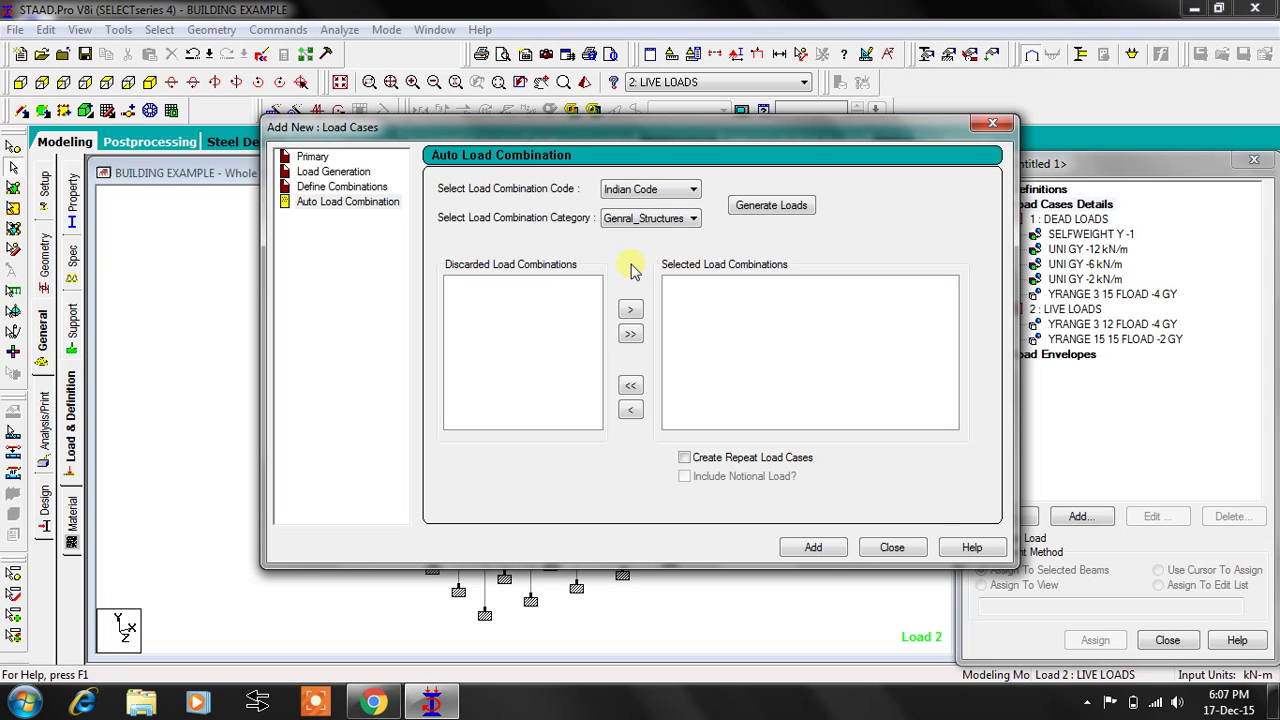
pyautogui.click(769, 206)
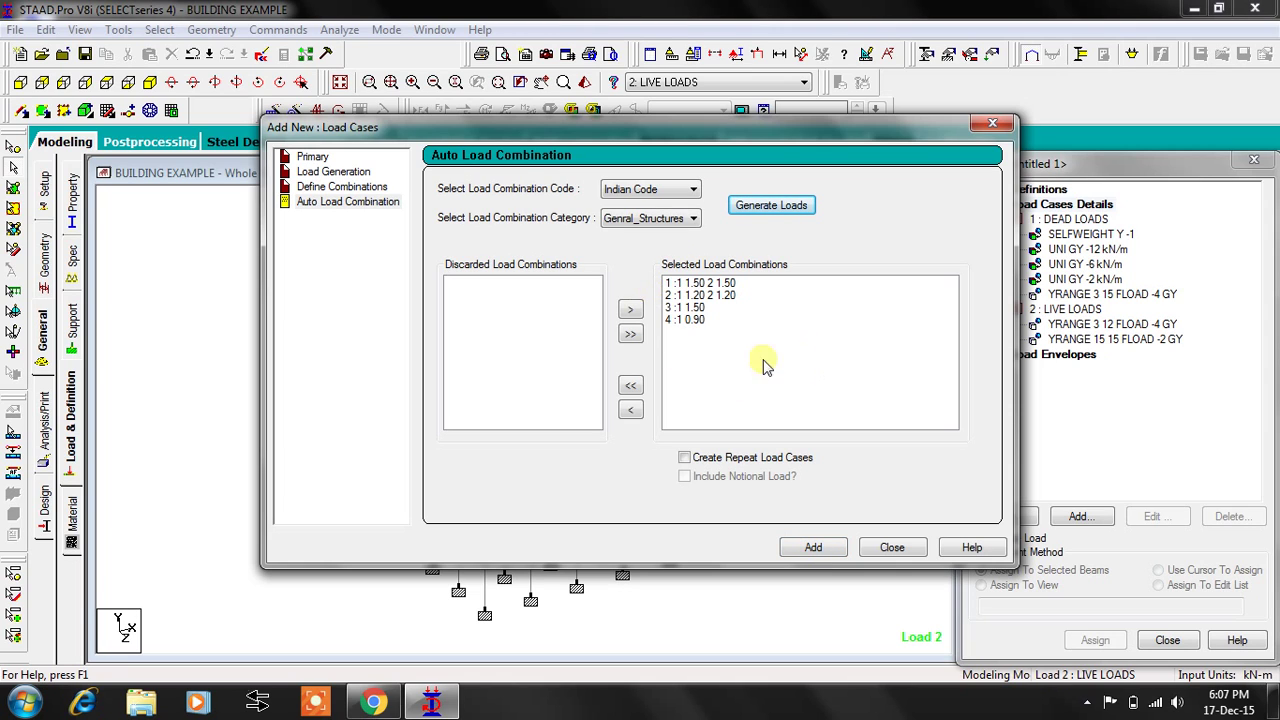
pyautogui.click(820, 548)
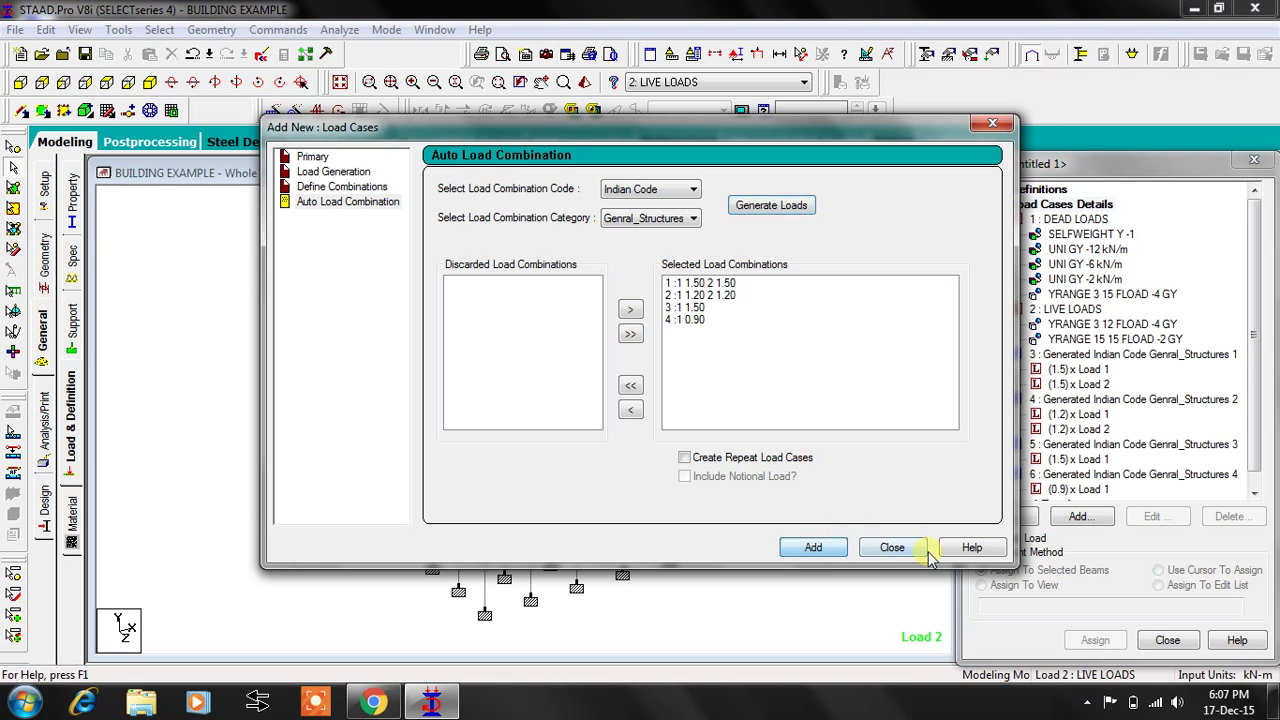
pyautogui.click(889, 546)
# Examine the factored loads in the generated combinations and the loading types of the dead and live load cases
pyautogui.click(1084, 370)
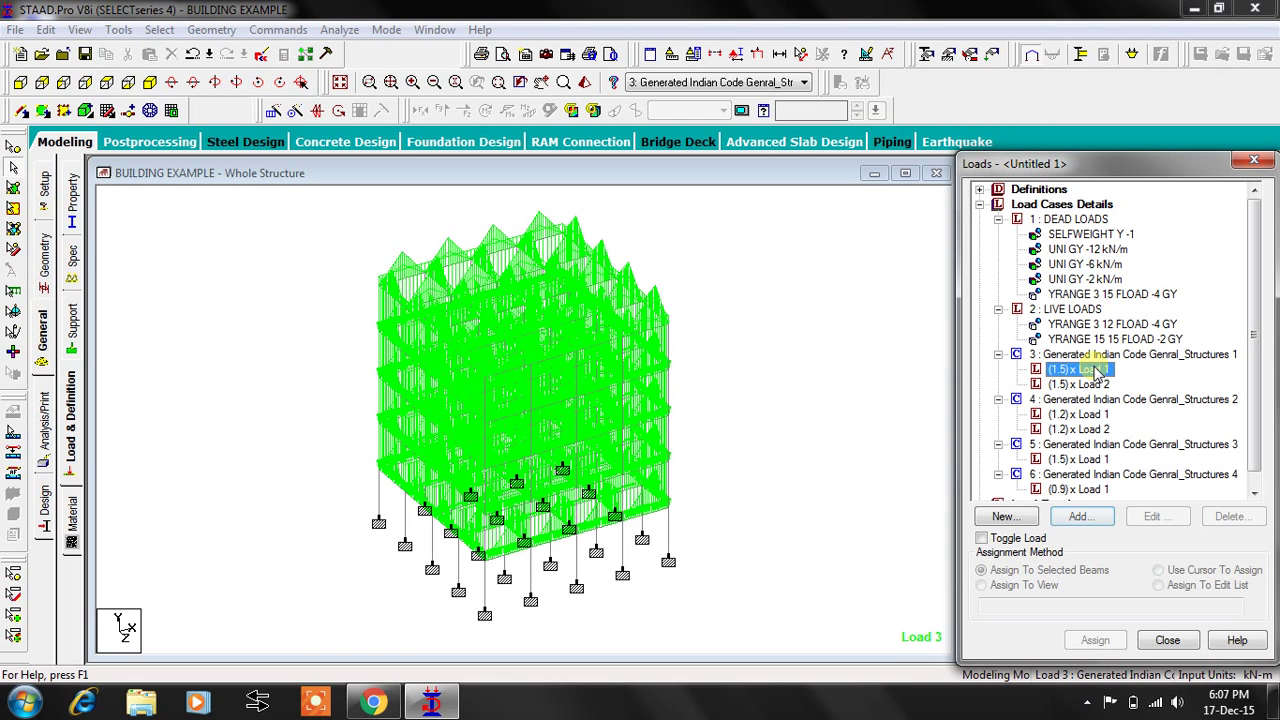
pyautogui.click(1078, 414)
pyautogui.click(1078, 429)
pyautogui.doubleClick(1072, 219)
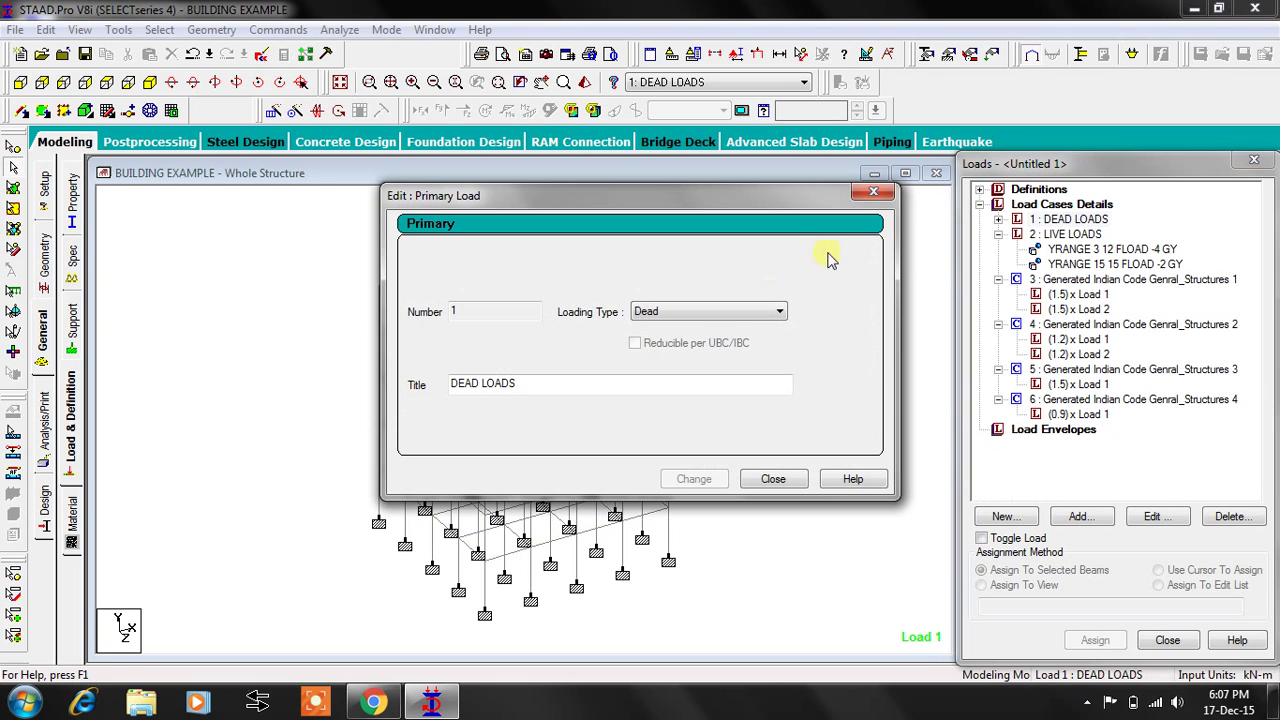
pyautogui.click(775, 479)
pyautogui.doubleClick(1072, 234)
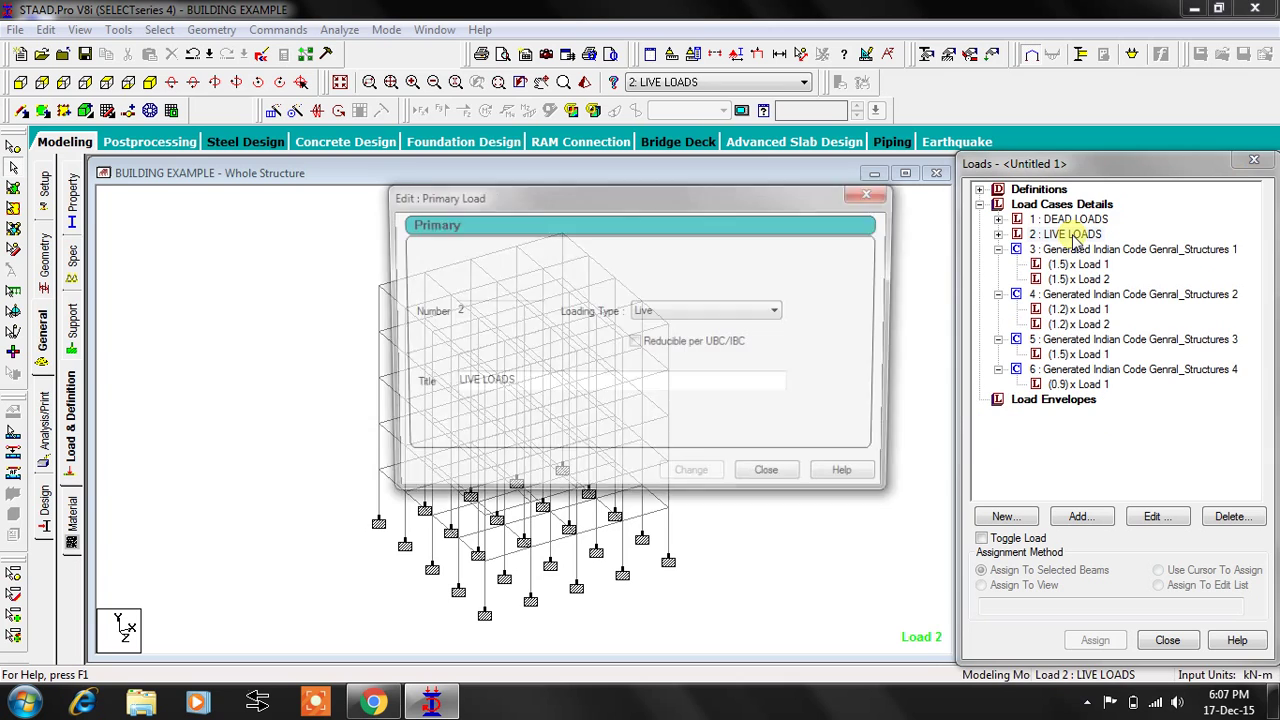
pyautogui.click(775, 479)
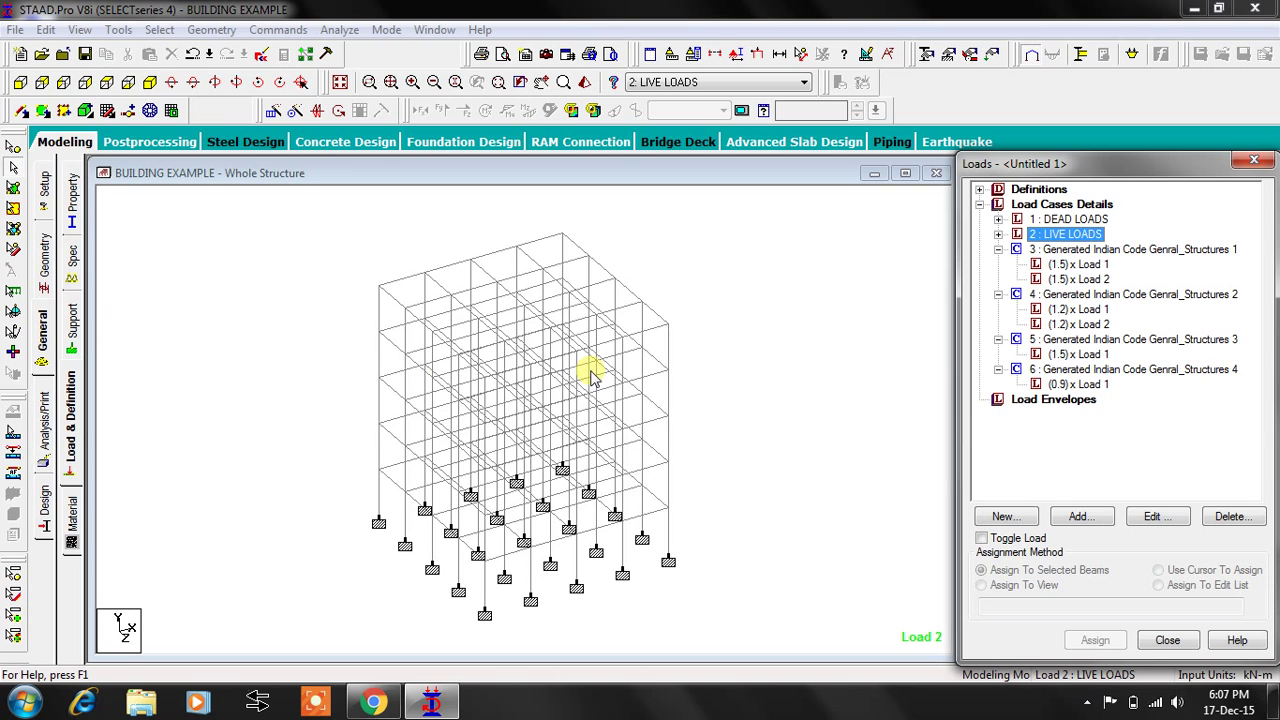
# Add a Perform Analysis command to the whole structure
pyautogui.click(46, 432)
pyautogui.click(582, 550)
pyautogui.click(733, 550)
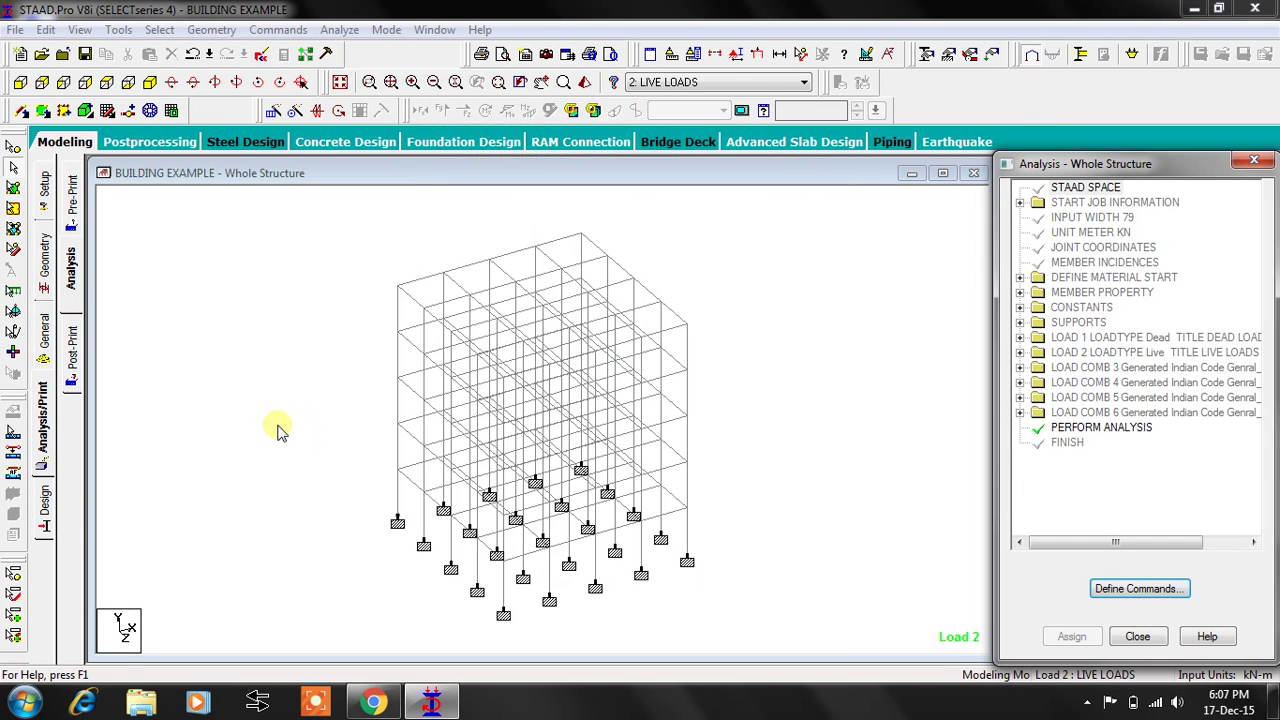
# Open the concrete design settings and set the current design code to IS456
pyautogui.click(46, 508)
pyautogui.click(76, 253)
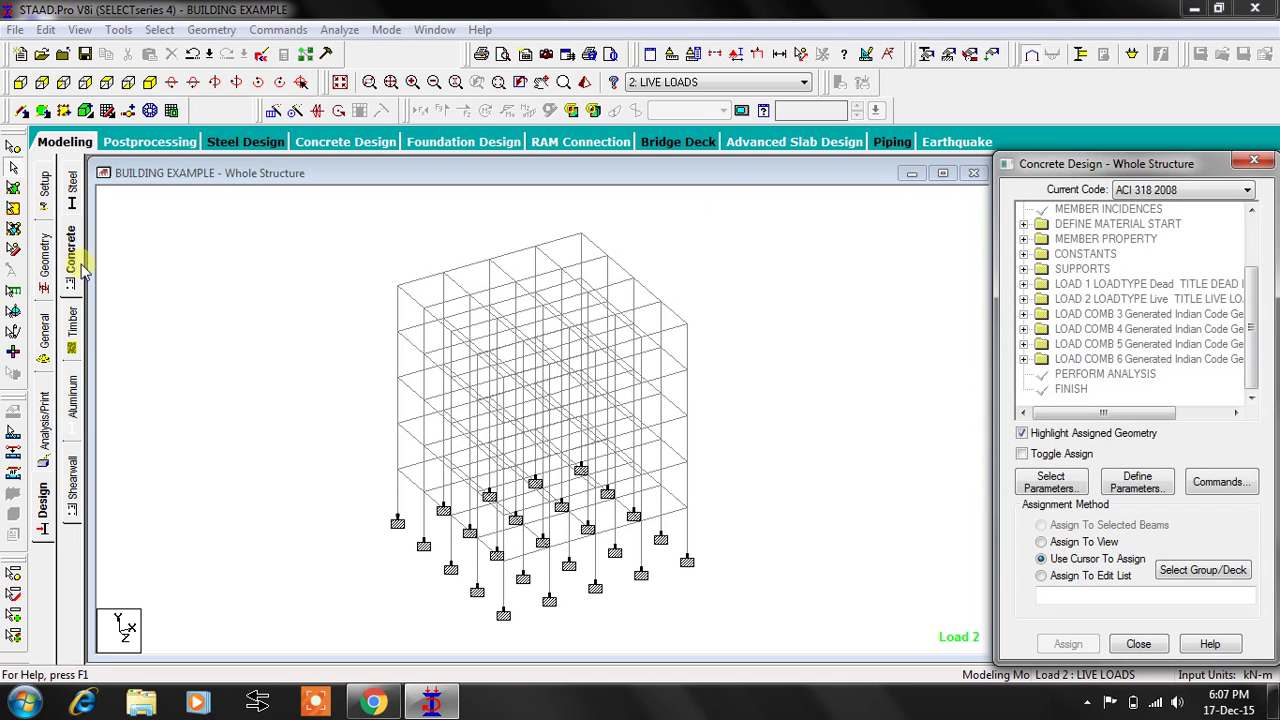
pyautogui.click(1247, 190)
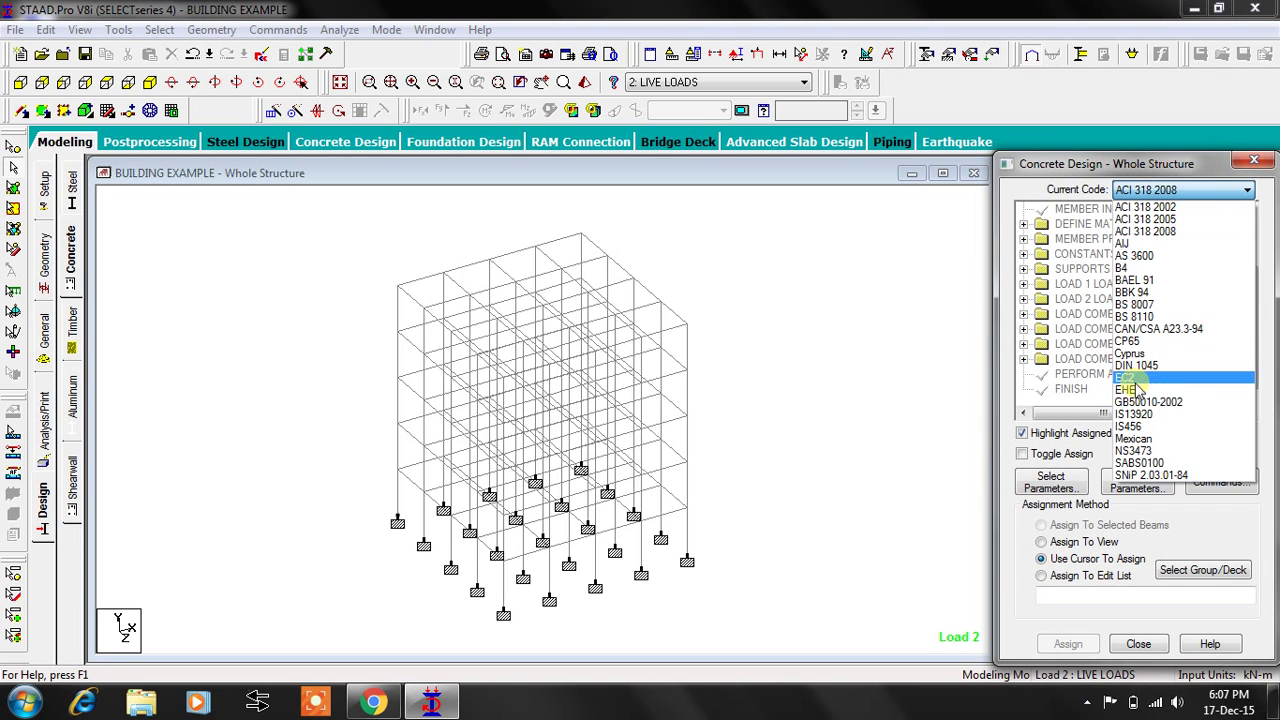
pyautogui.click(1131, 427)
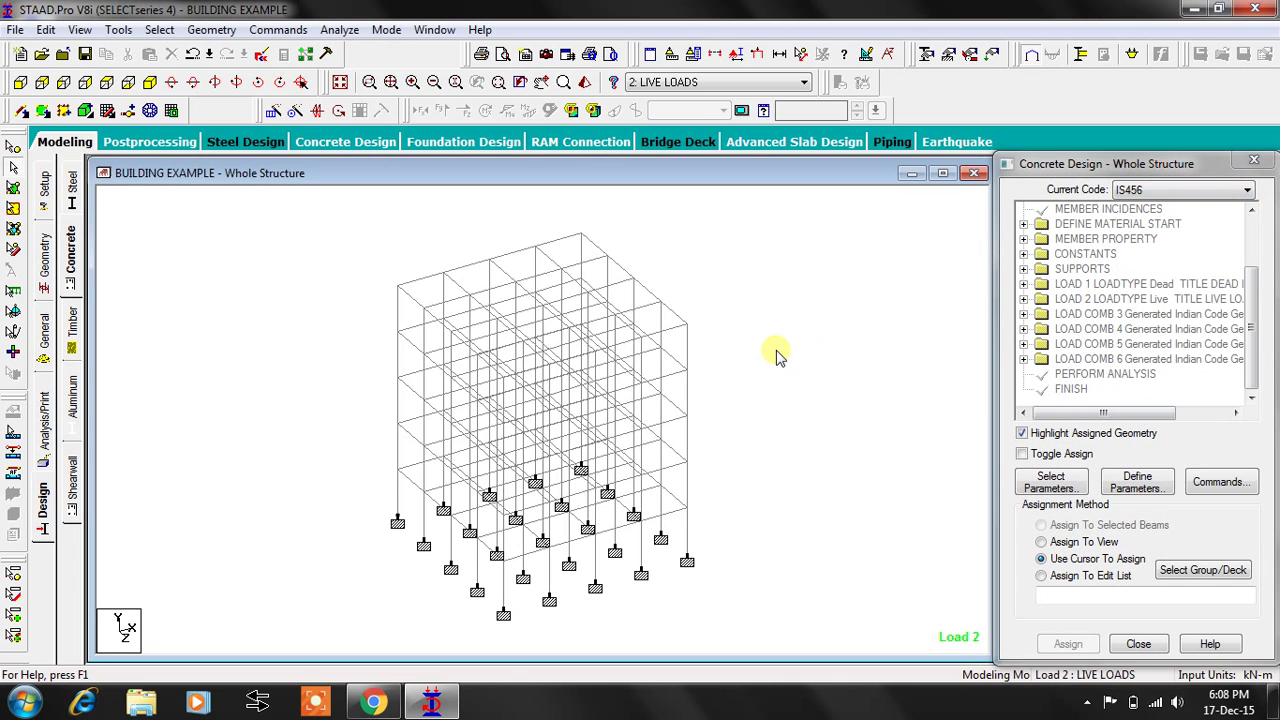
# Define the FC concrete compressive strength parameter as 20000 kN/m2 and assign it to the selected members
pyautogui.click(1135, 482)
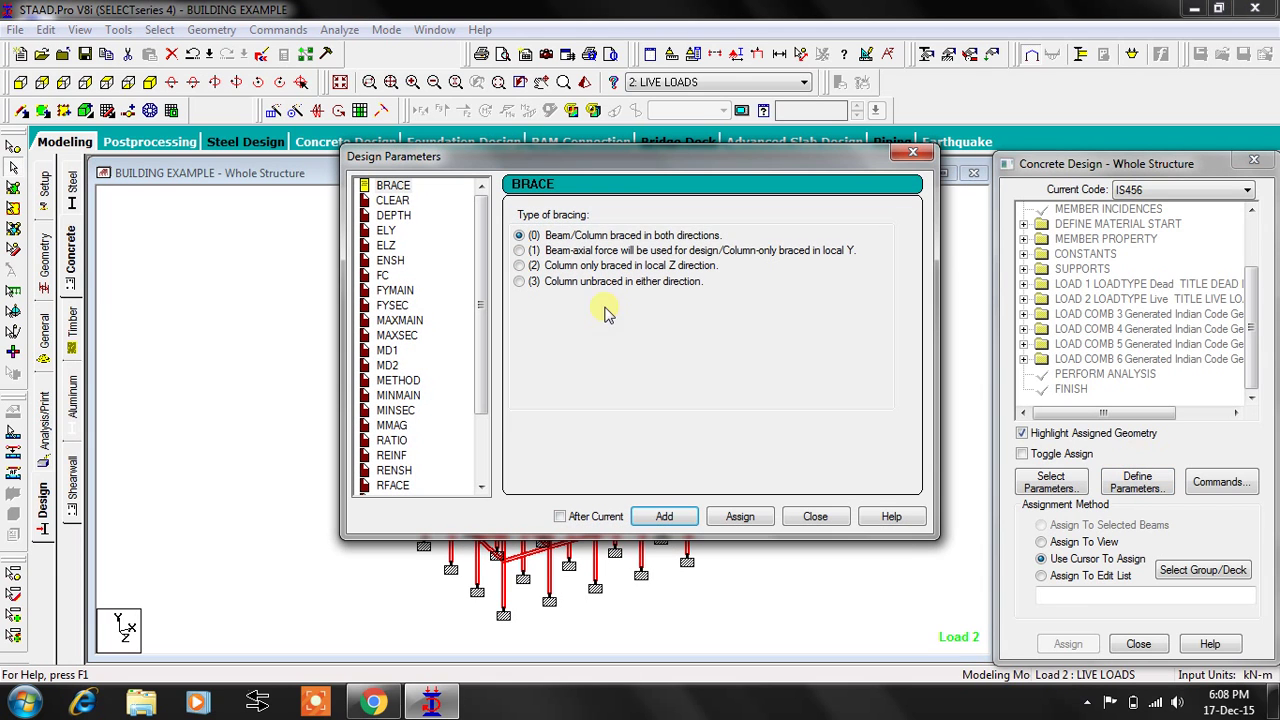
pyautogui.click(383, 275)
pyautogui.moveTo(708, 274); pyautogui.dragTo(612, 285)
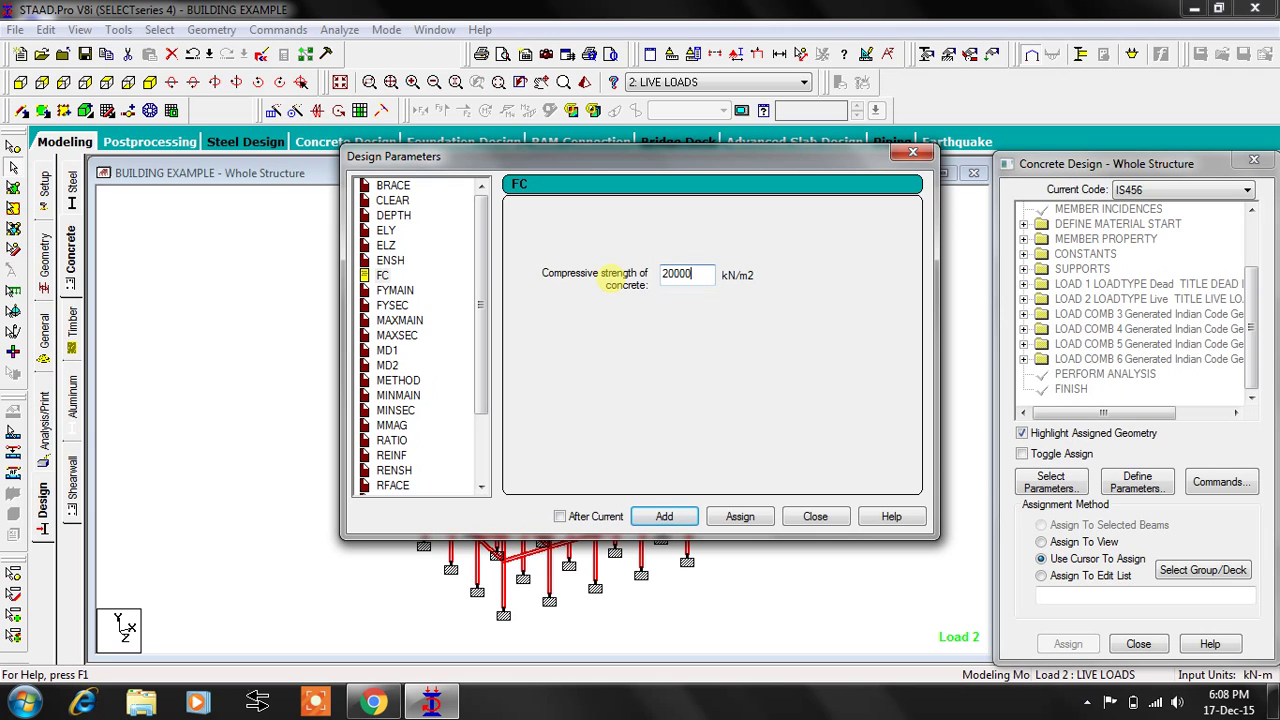
pyautogui.click(749, 516)
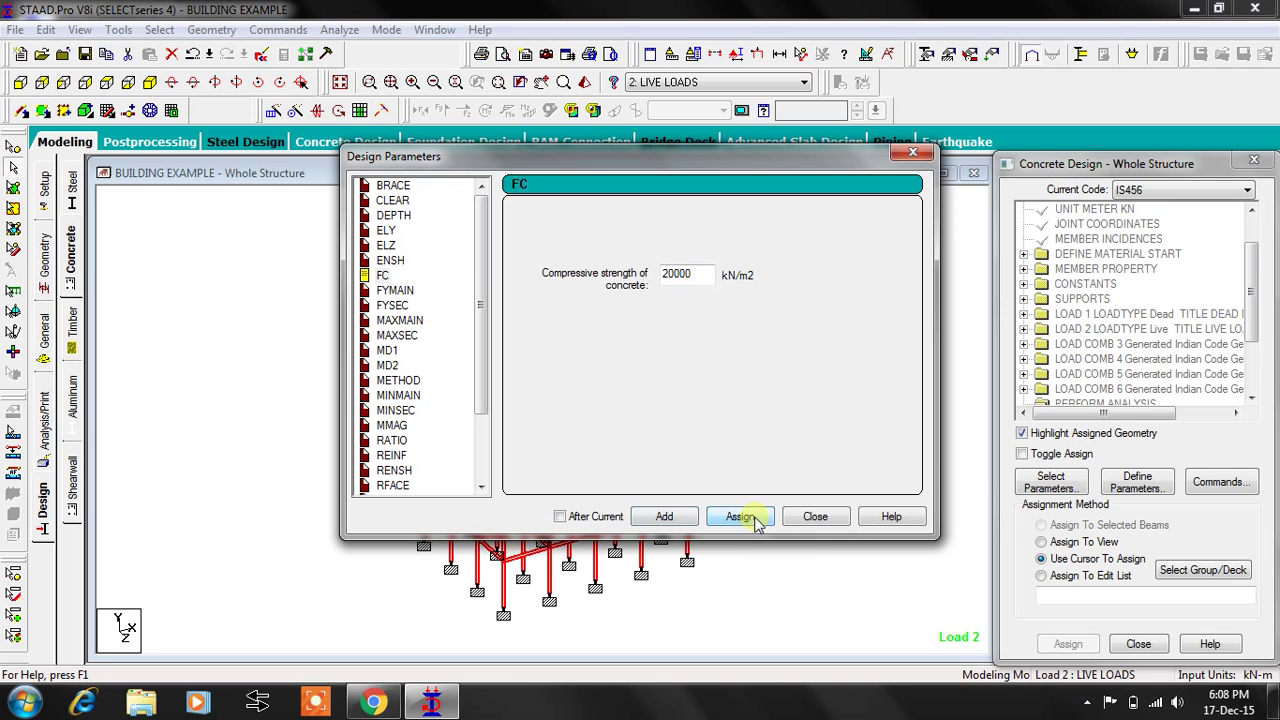
# Define the FYMAIN main reinforcement yield strength parameter as 415000 kN/m2 and assign it to the selected members
pyautogui.click(397, 291)
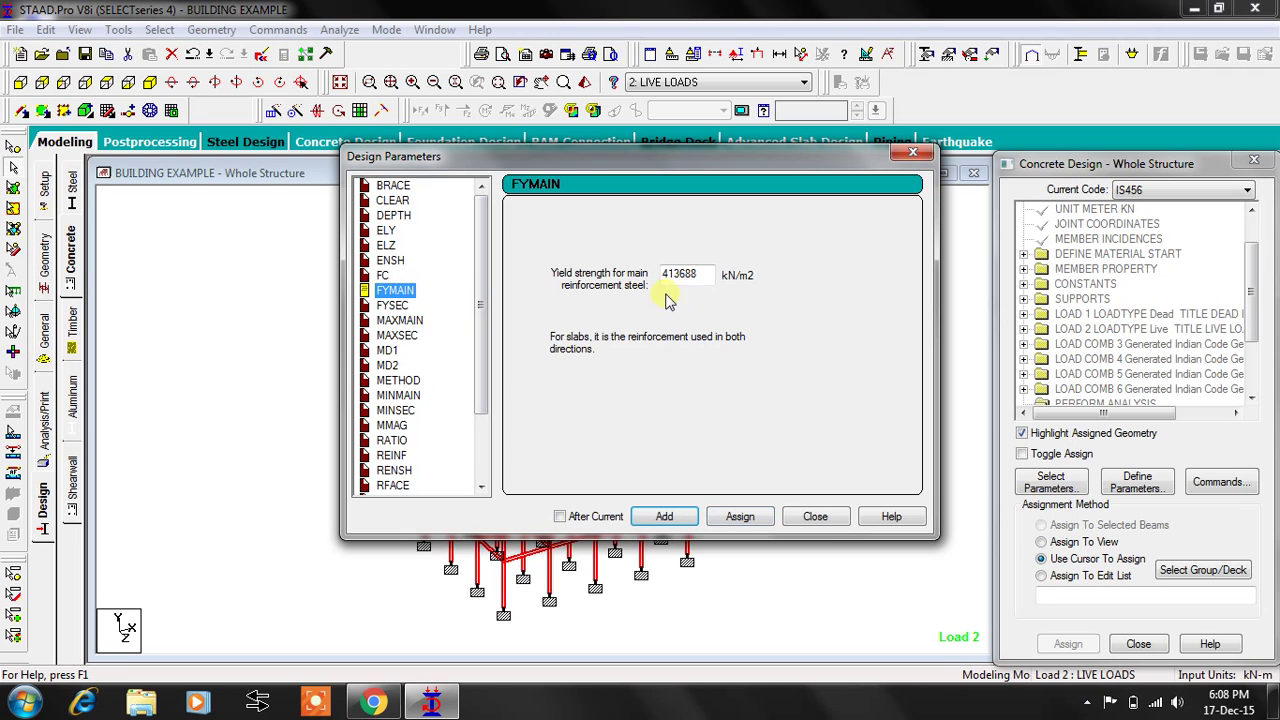
pyautogui.moveTo(697, 285); pyautogui.dragTo(594, 275)
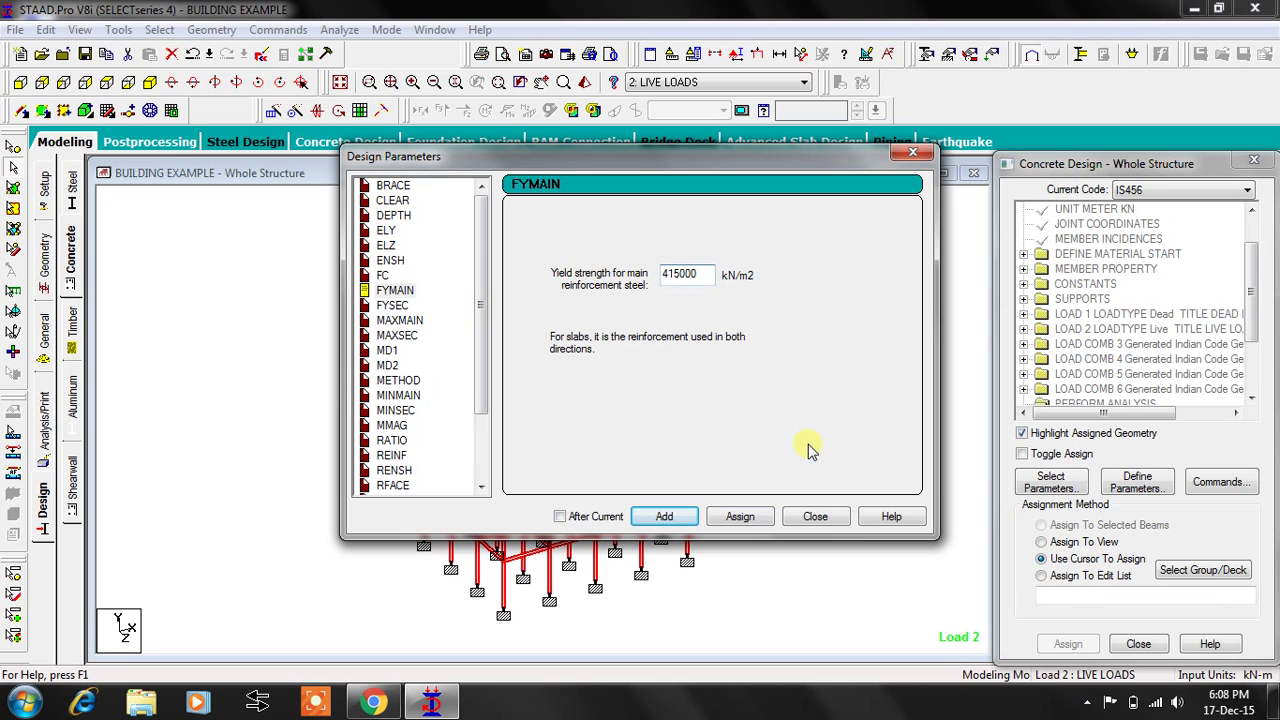
pyautogui.click(739, 518)
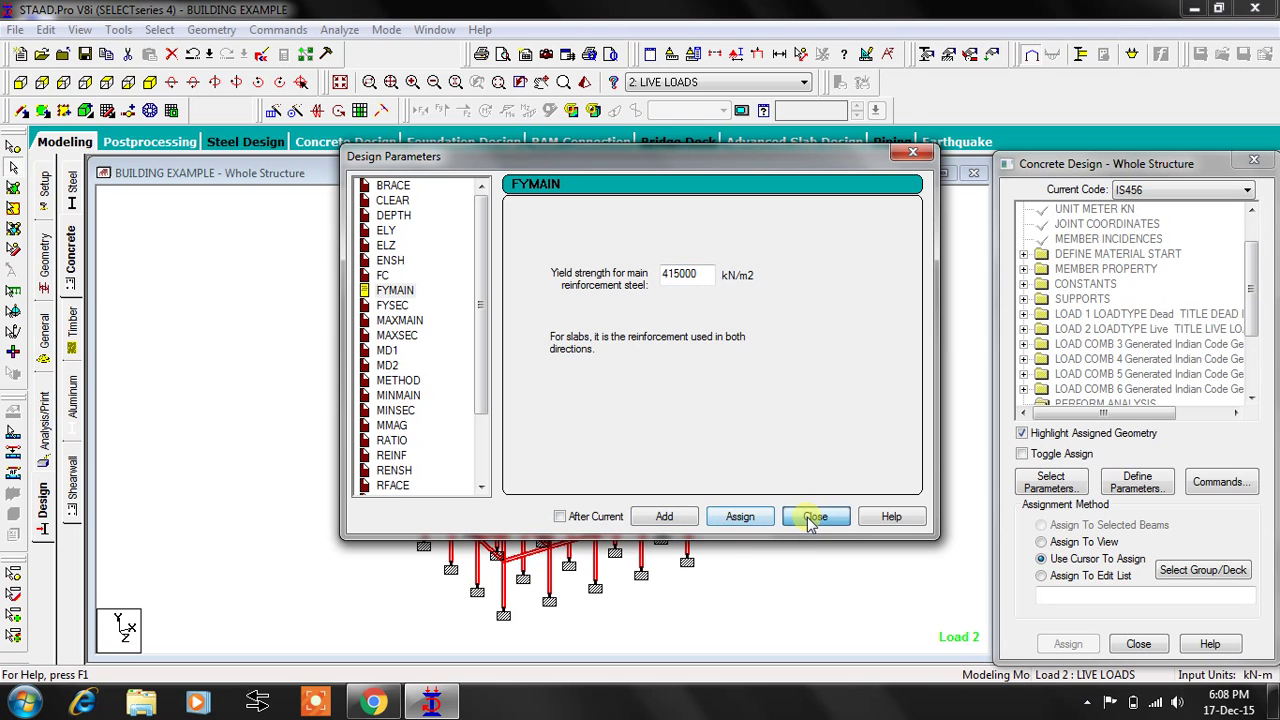
pyautogui.click(812, 517)
# Add the DESIGN BEAM command to the concrete design commands
pyautogui.scroll(-2, 1257, 292)
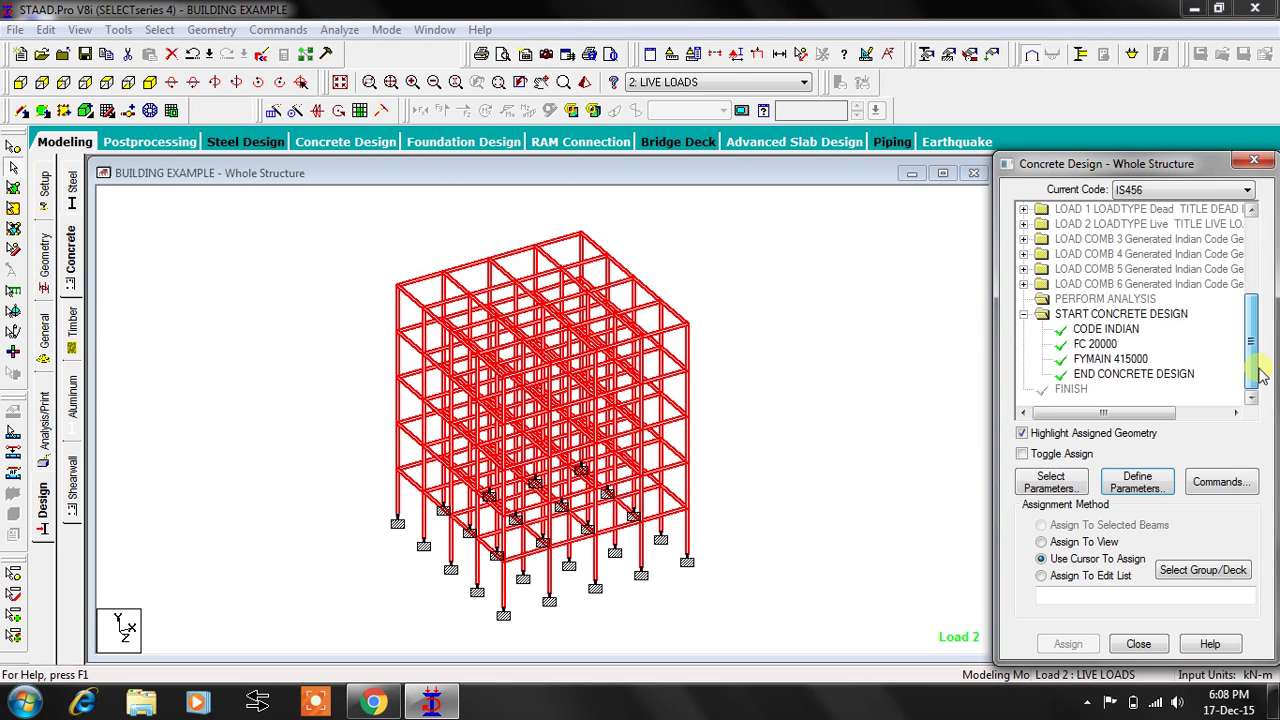
pyautogui.click(1220, 481)
pyautogui.click(803, 278)
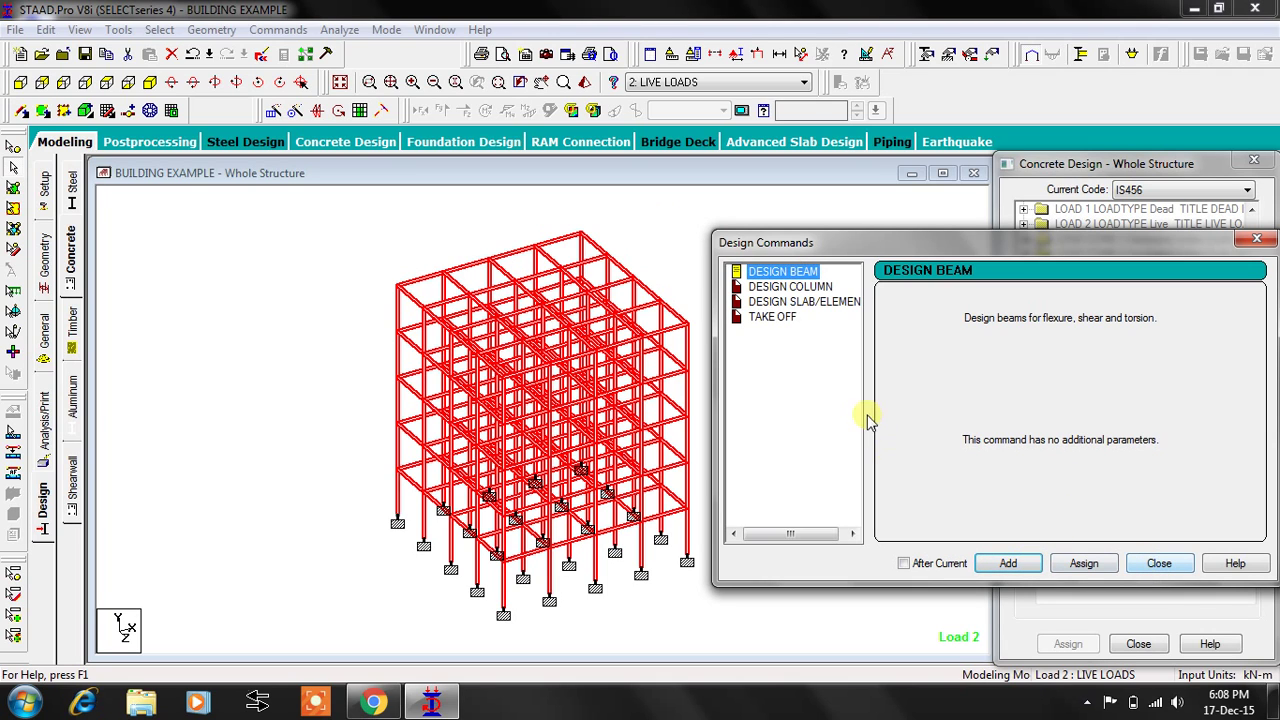
pyautogui.click(1008, 563)
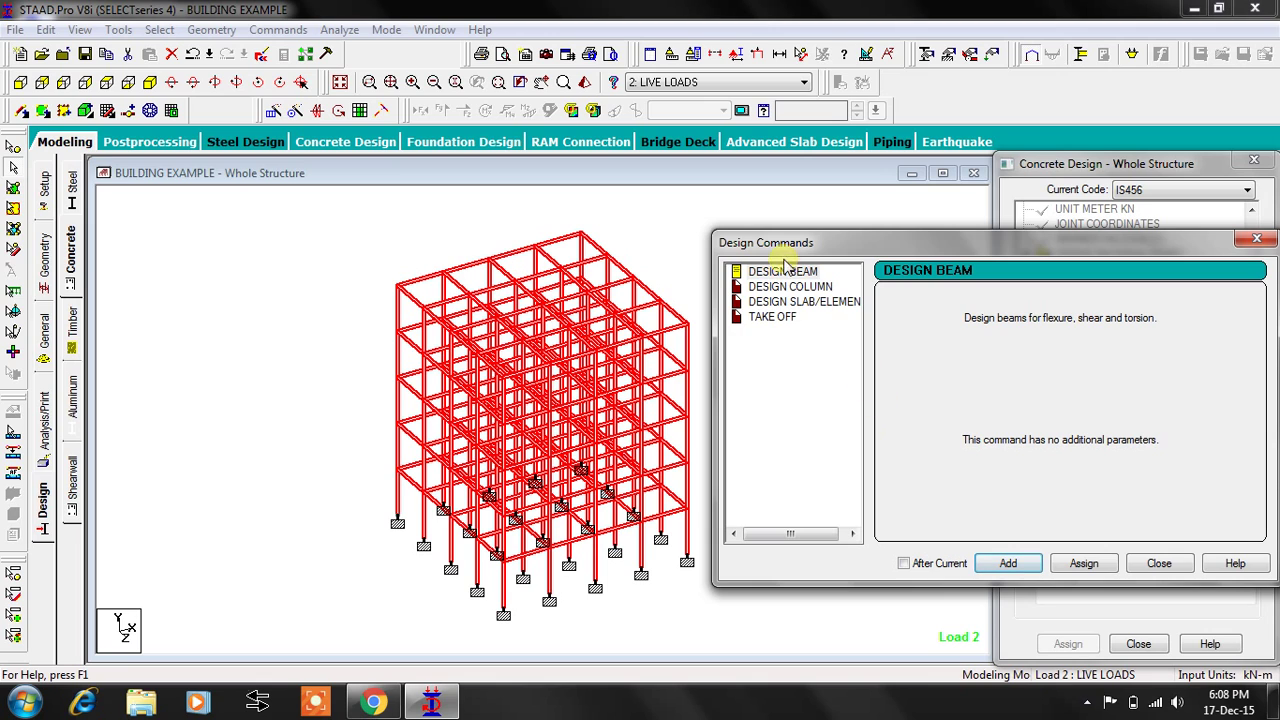
# Add the DESIGN COLUMN and TAKE OFF commands to the concrete design commands
pyautogui.click(787, 288)
pyautogui.click(1008, 563)
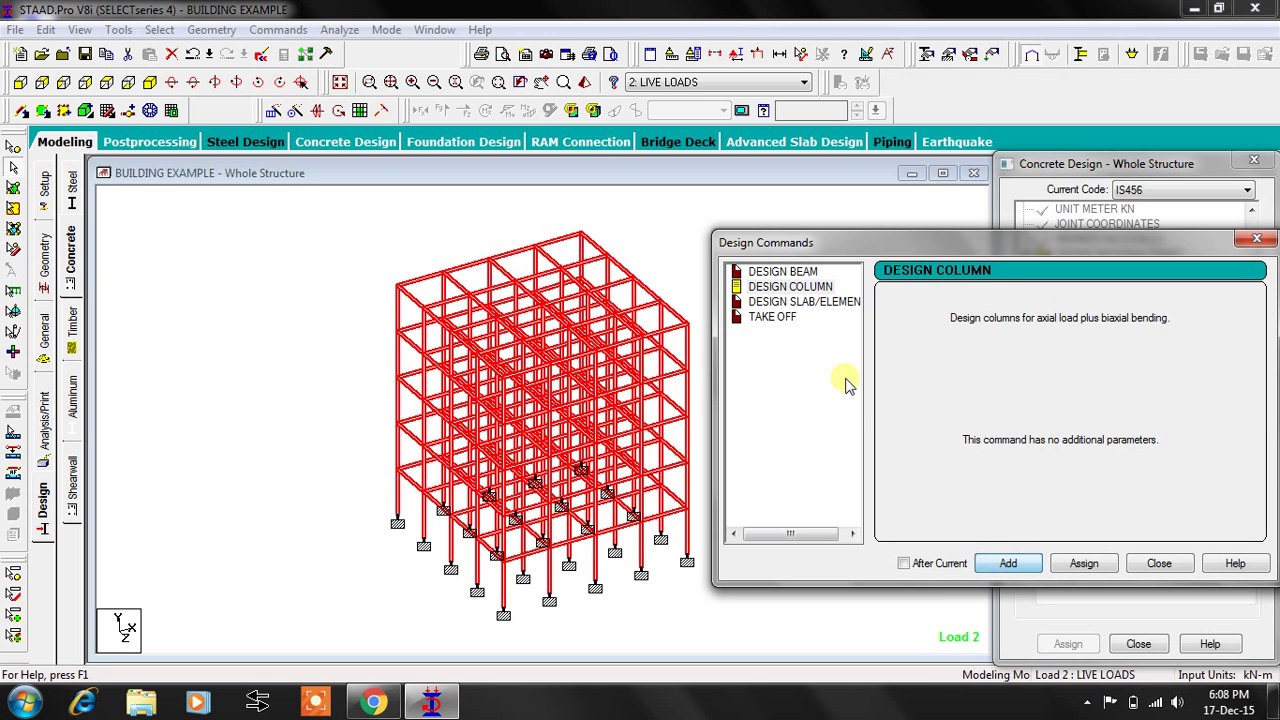
pyautogui.click(773, 317)
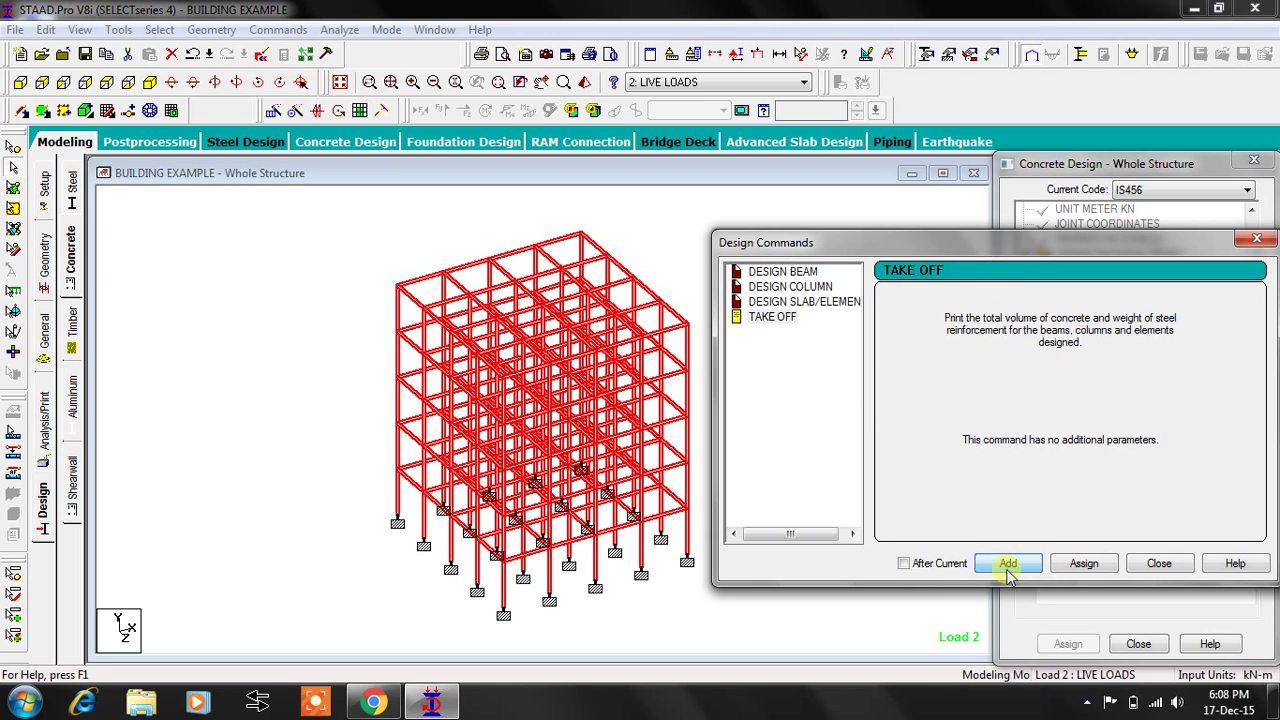
pyautogui.click(1159, 563)
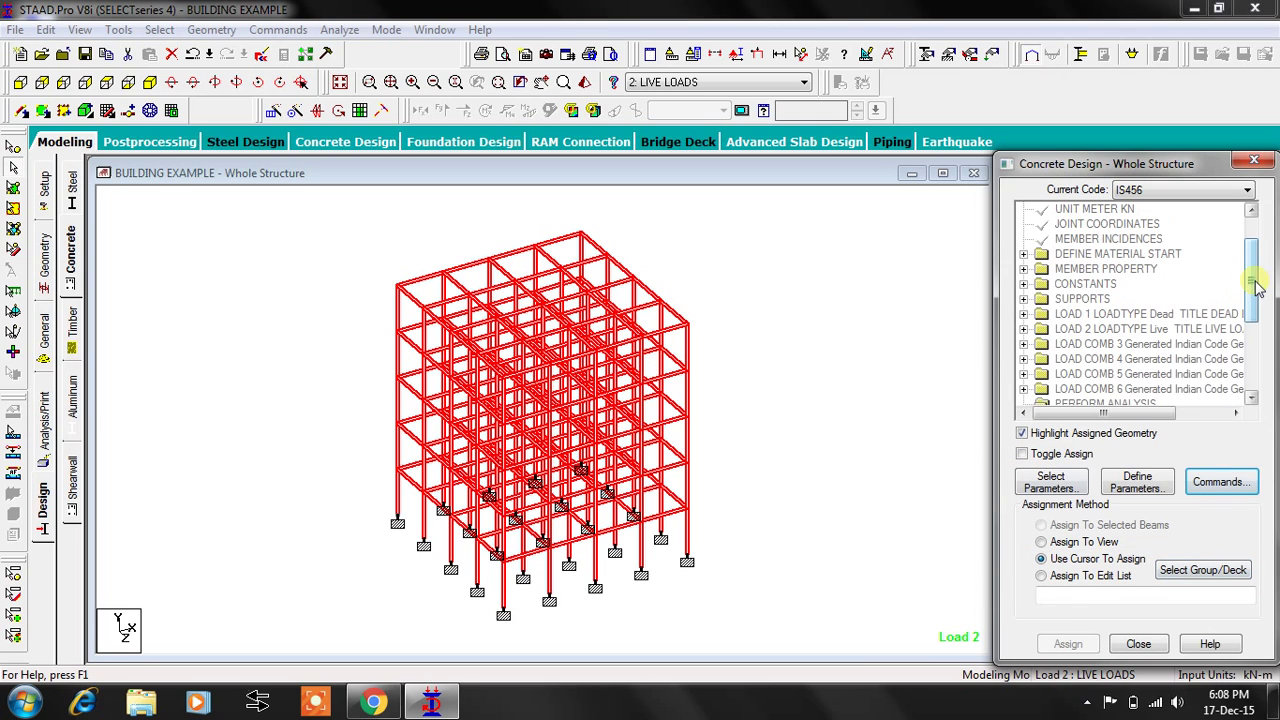
# Assign the DESIGN BEAM command to all horizontal beams parallel to X and Z
pyautogui.moveTo(1258, 288); pyautogui.dragTo(1256, 372)
pyautogui.click(1106, 329)
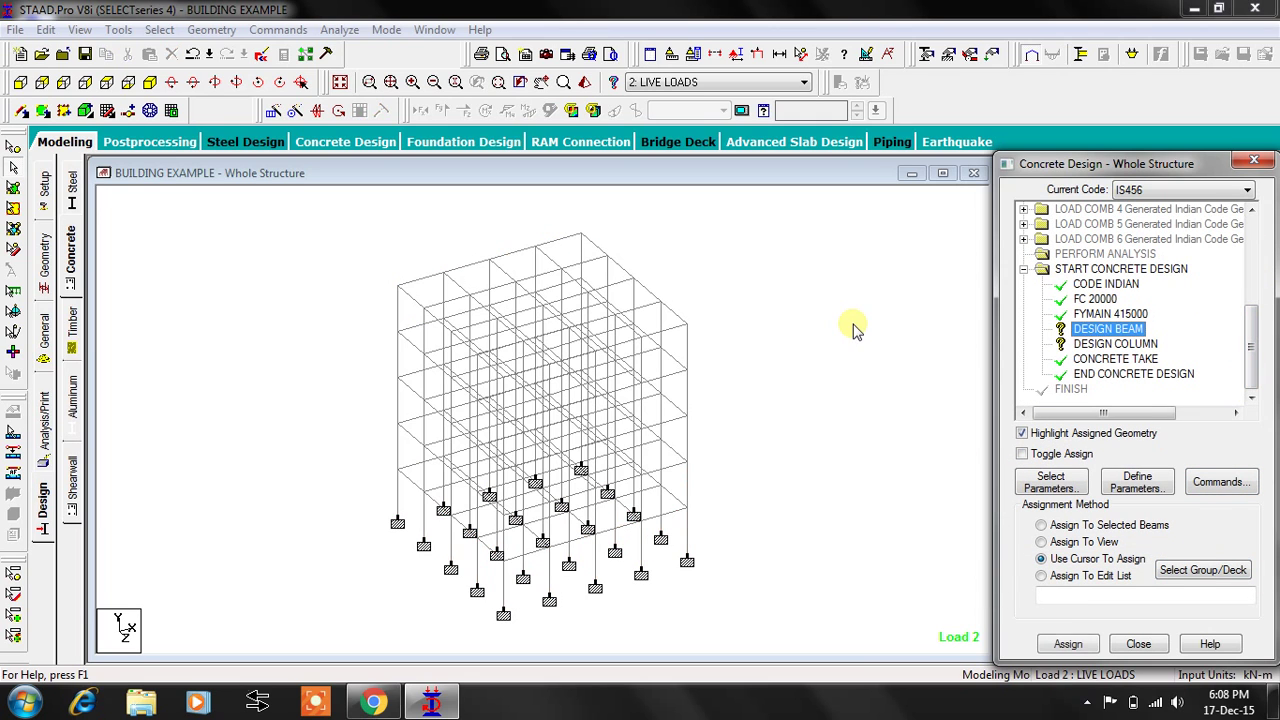
pyautogui.hotkey('alt', 's')
pyautogui.press('Down')
pyautogui.press('r')
pyautogui.press('Down')
pyautogui.press('Down')
pyautogui.press('Right')
pyautogui.press('Return')
pyautogui.hotkey('alt', 's')
pyautogui.press('Down')
pyautogui.press('Down')
pyautogui.press('Down')
pyautogui.press('Down')
pyautogui.press('Down')
pyautogui.press('Down')
pyautogui.press('Down')
pyautogui.press('Down')
pyautogui.press('Down')
pyautogui.press('Down')
pyautogui.press('Down')
pyautogui.press('Down')
pyautogui.press('Down')
pyautogui.press('Down')
pyautogui.press('Down')
pyautogui.press('Right')
pyautogui.press('Down')
pyautogui.press('Down')
pyautogui.press('Return')
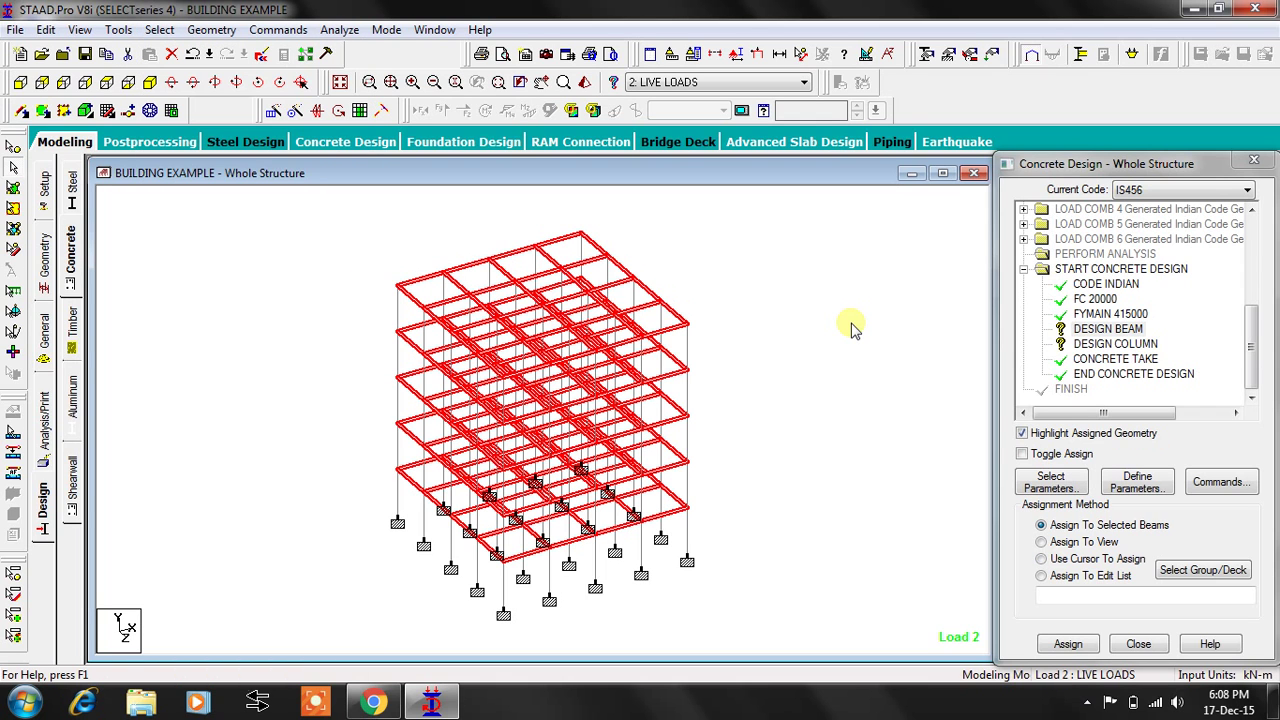
pyautogui.click(1068, 645)
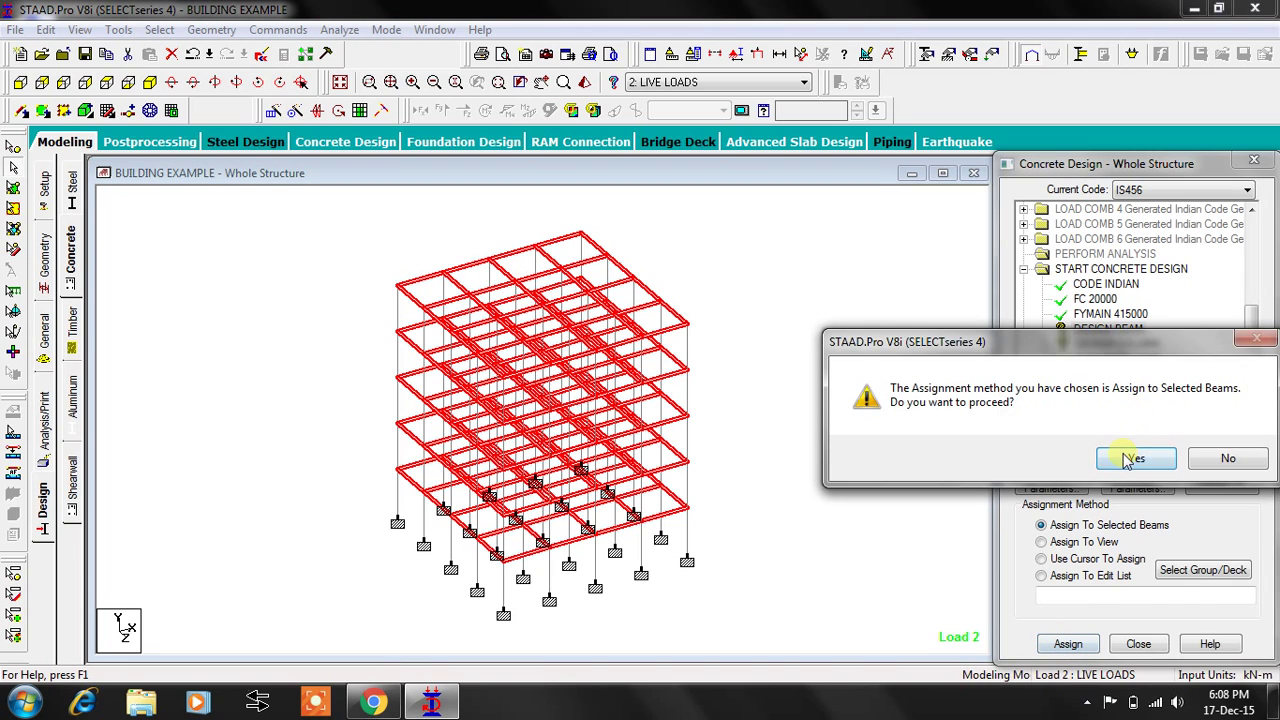
pyautogui.click(1130, 459)
# Assign the DESIGN COLUMN command to all members parallel to Y
pyautogui.click(1115, 344)
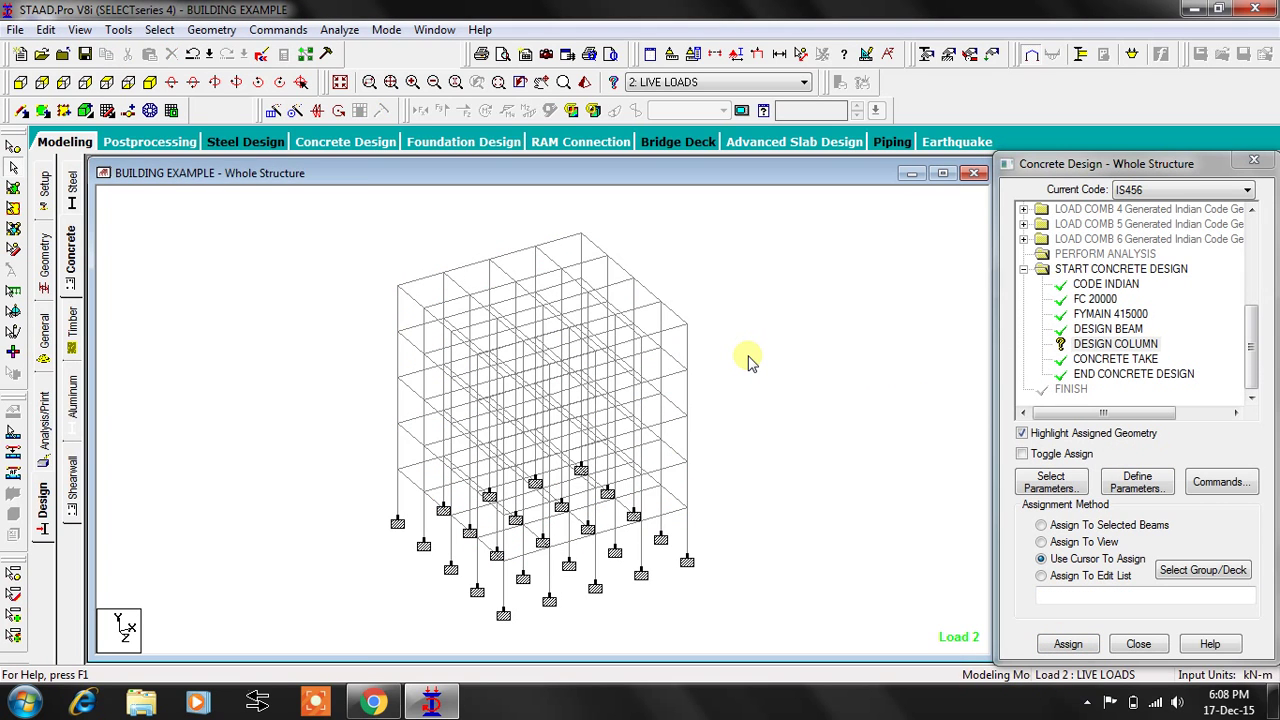
pyautogui.hotkey('alt', 's')
pyautogui.press('Down')
pyautogui.press('Down')
pyautogui.press('Down')
pyautogui.press('Down')
pyautogui.press('Down')
pyautogui.press('Down')
pyautogui.press('Down')
pyautogui.press('Down')
pyautogui.press('Down')
pyautogui.press('Down')
pyautogui.press('Down')
pyautogui.press('Down')
pyautogui.press('Down')
pyautogui.press('Down')
pyautogui.press('Down')
pyautogui.press('Right')
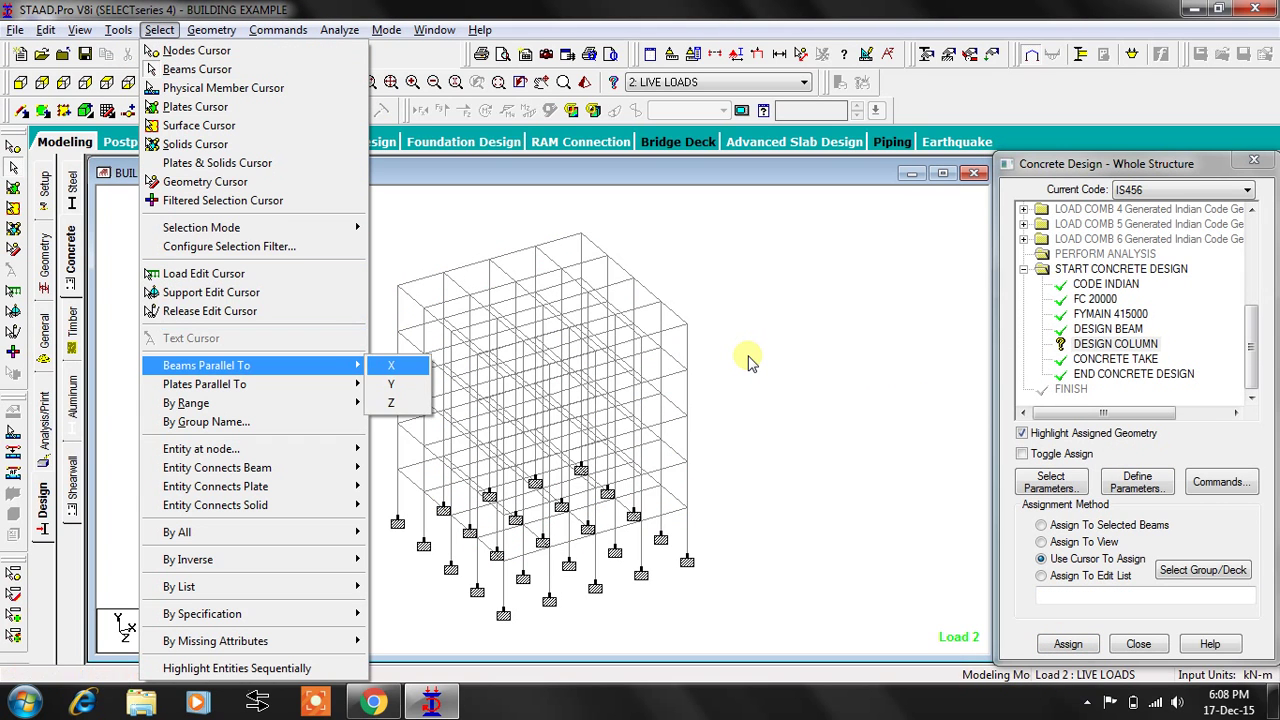
pyautogui.press('Down')
pyautogui.press('Return')
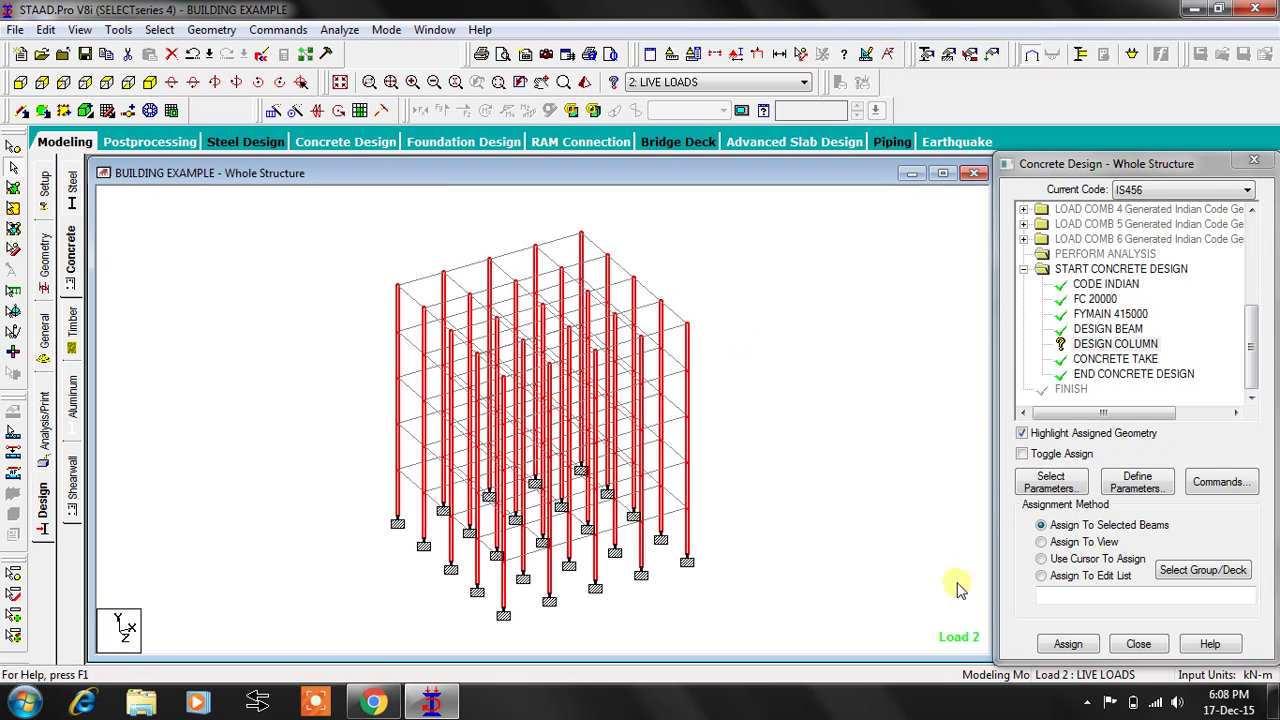
pyautogui.click(1066, 644)
pyautogui.click(1134, 462)
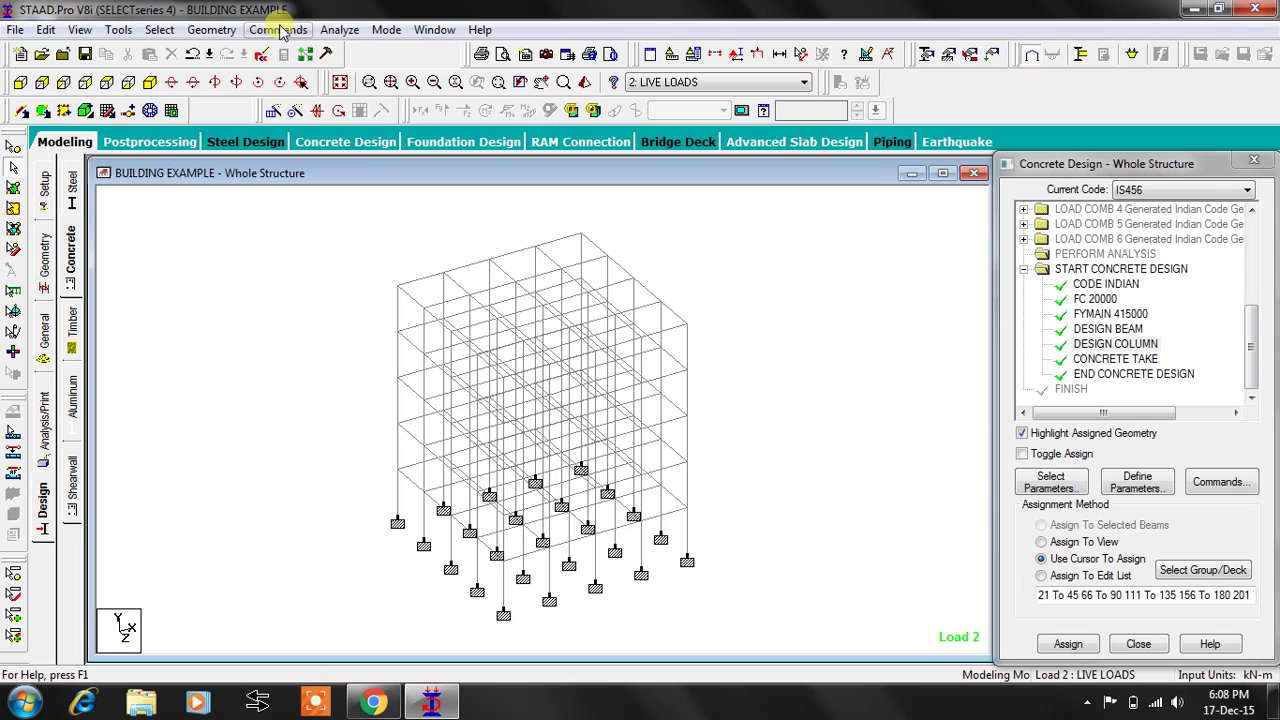
# Run the analysis and concrete design of the building model
pyautogui.click(339, 30)
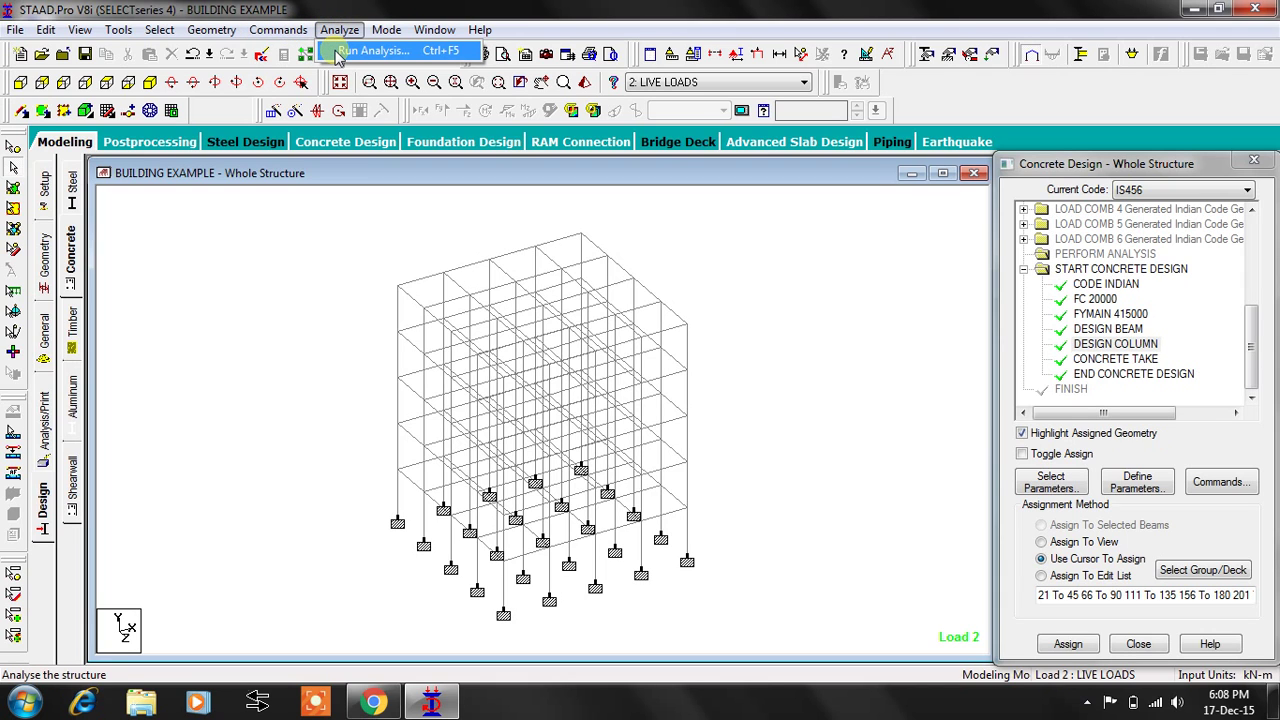
pyautogui.click(370, 51)
pyautogui.click(529, 374)
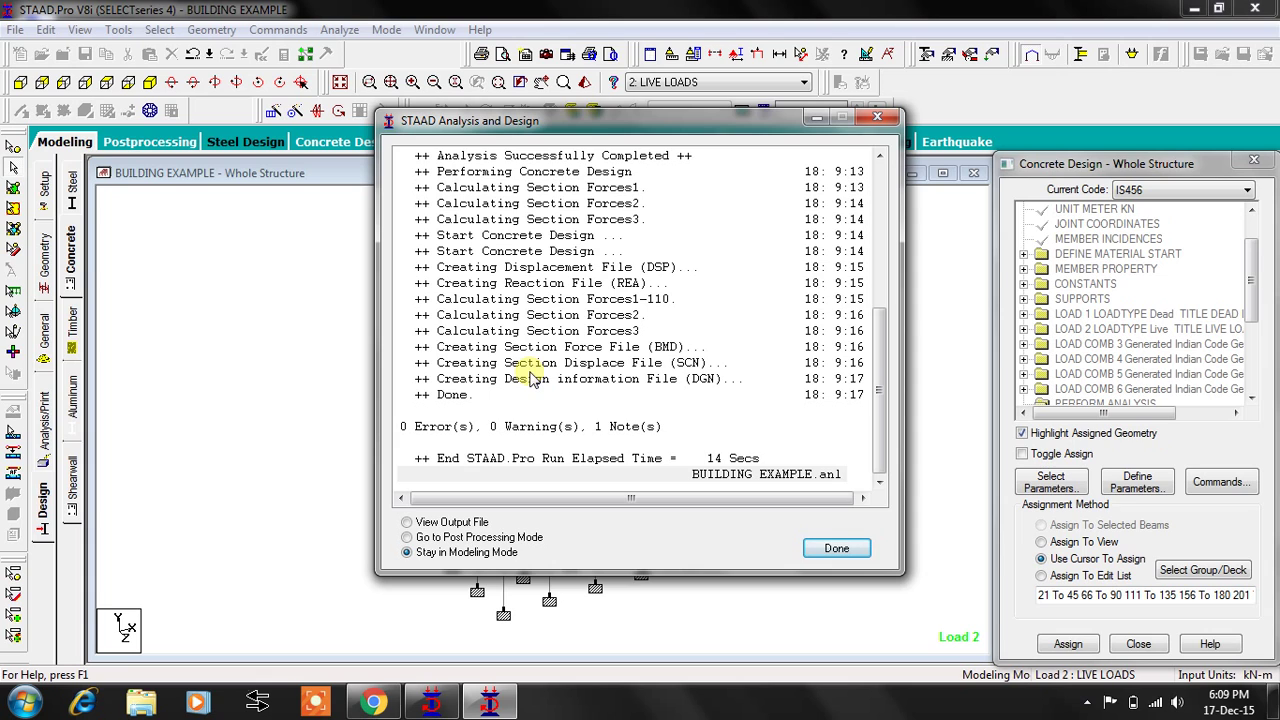
pyautogui.moveTo(600, 120); pyautogui.dragTo(558, 125)
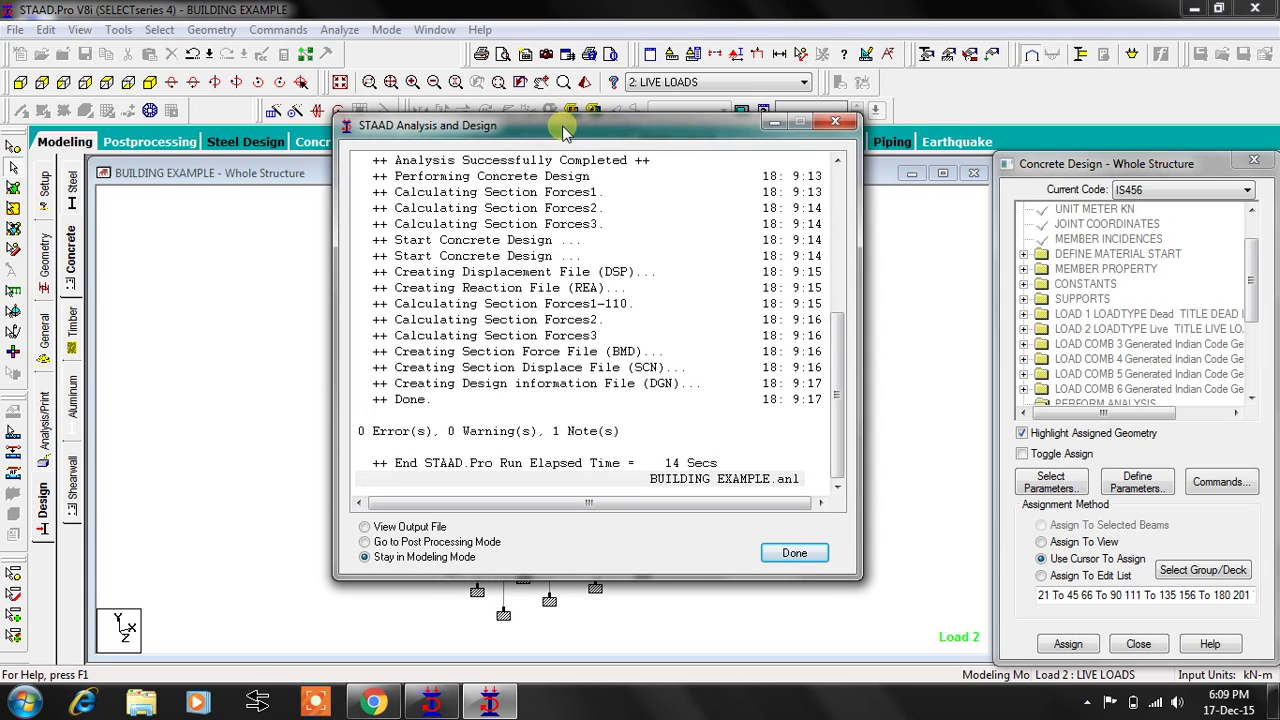
pyautogui.click(409, 527)
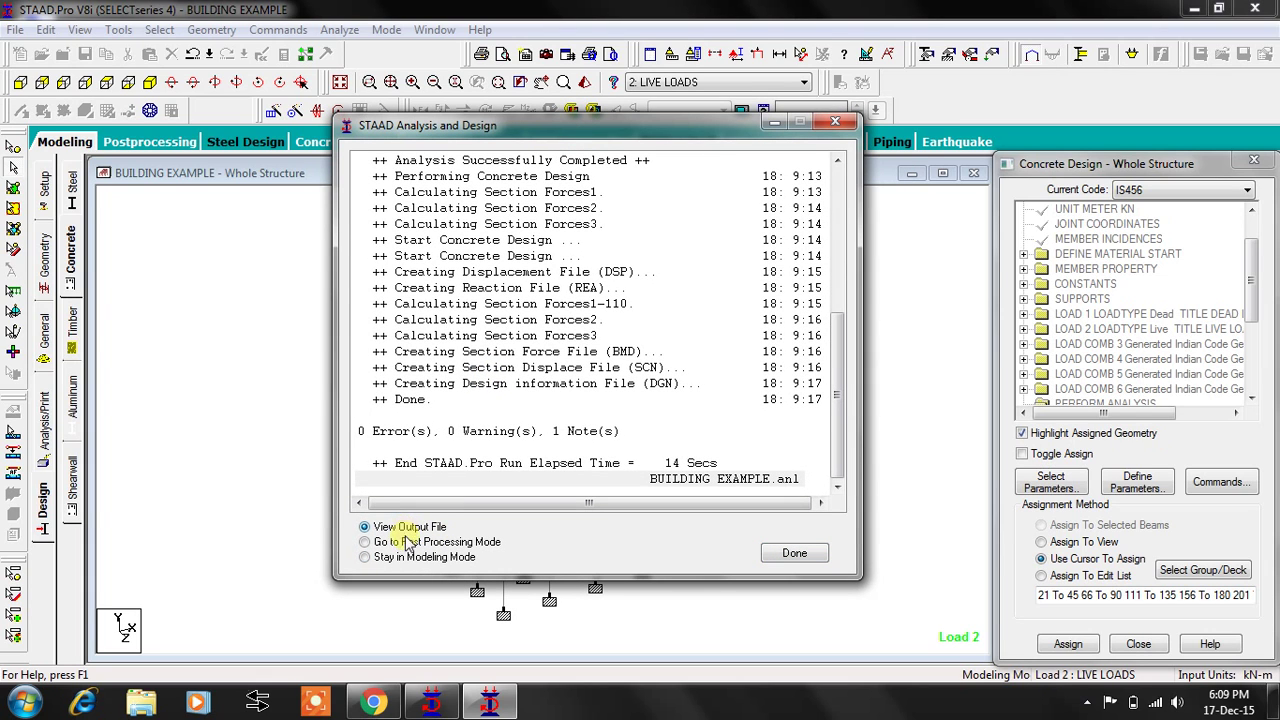
pyautogui.click(412, 542)
pyautogui.click(415, 557)
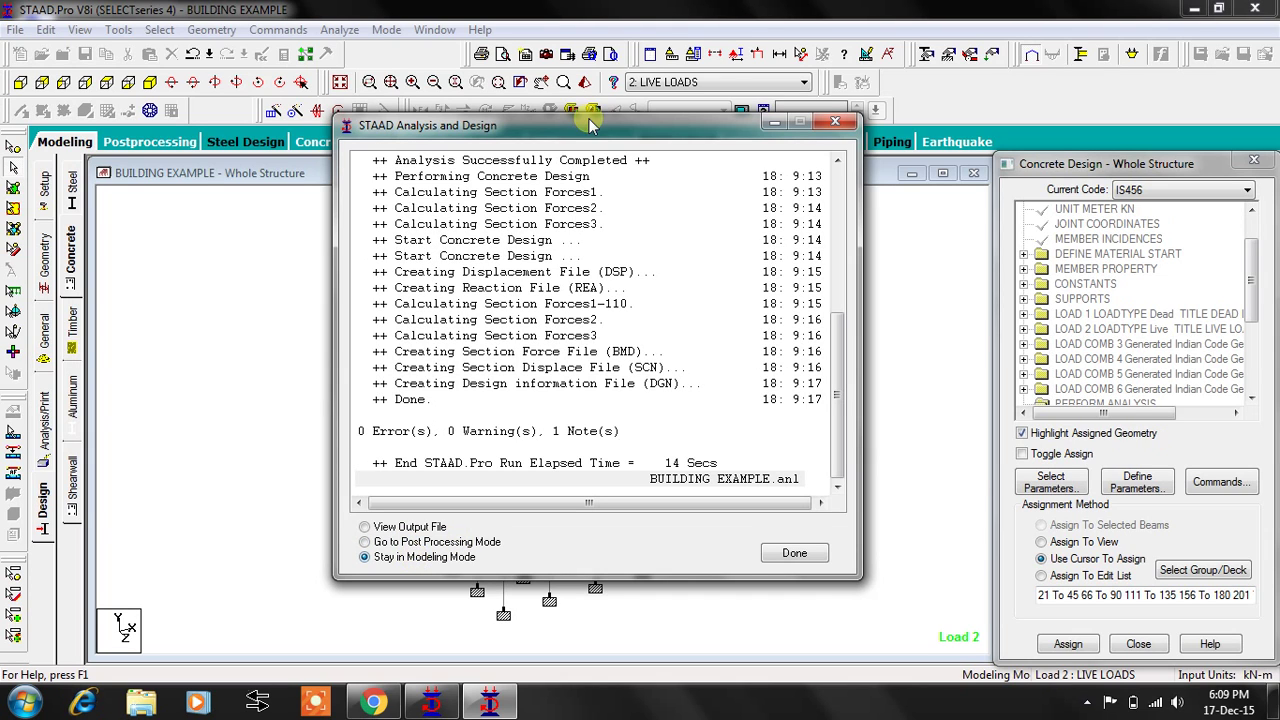
pyautogui.moveTo(580, 123); pyautogui.dragTo(635, 203)
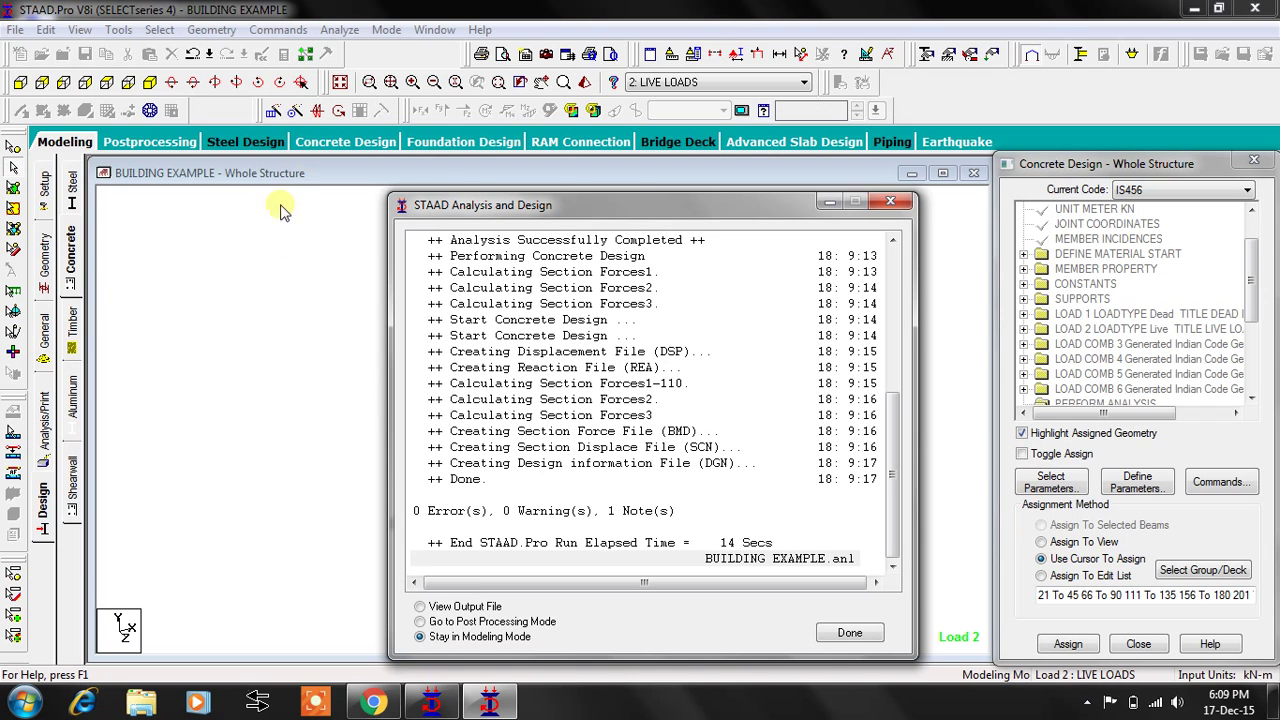
pyautogui.click(284, 256)
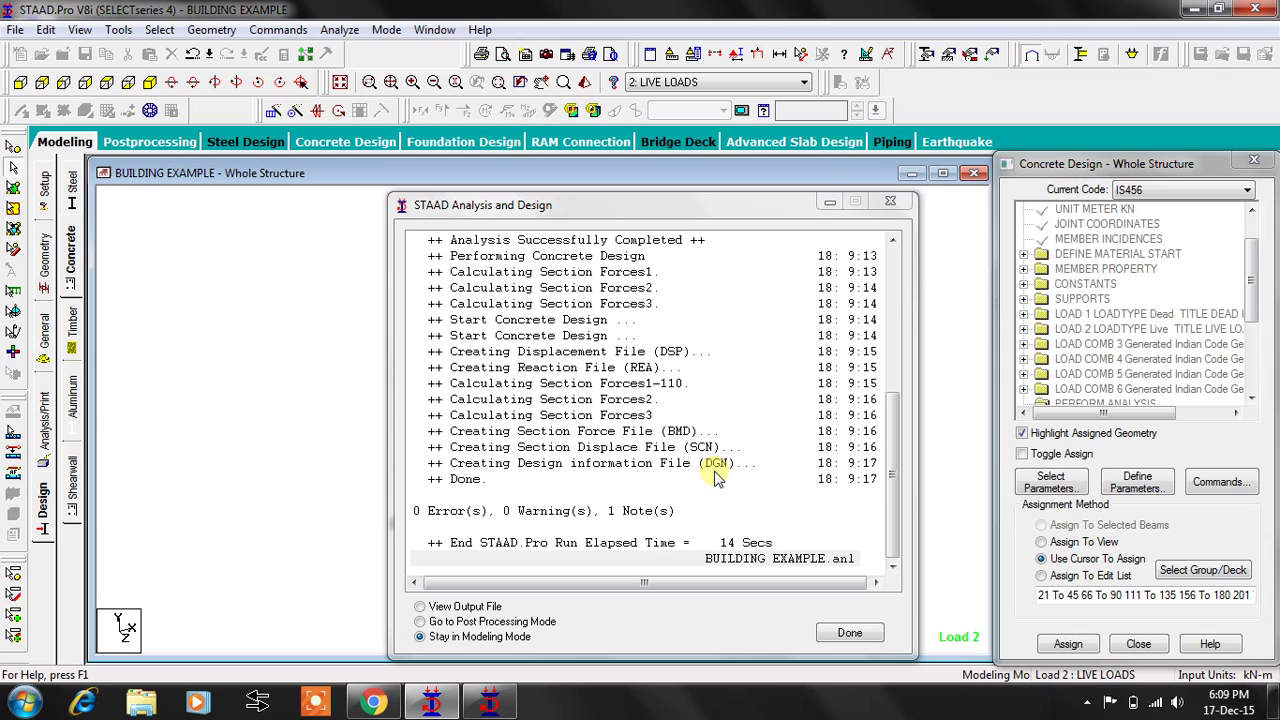
# Finish the analysis run by viewing the output file and go to its CONCRETE DESIGN results
pyautogui.click(455, 608)
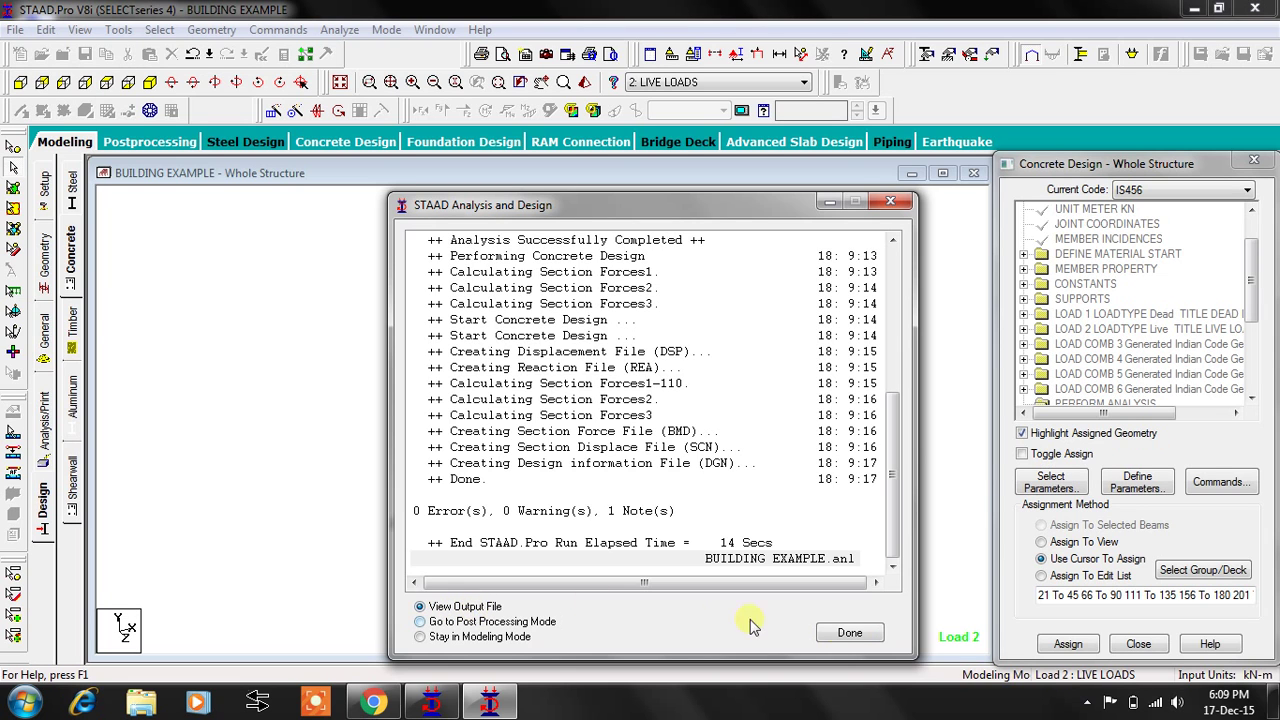
pyautogui.click(850, 633)
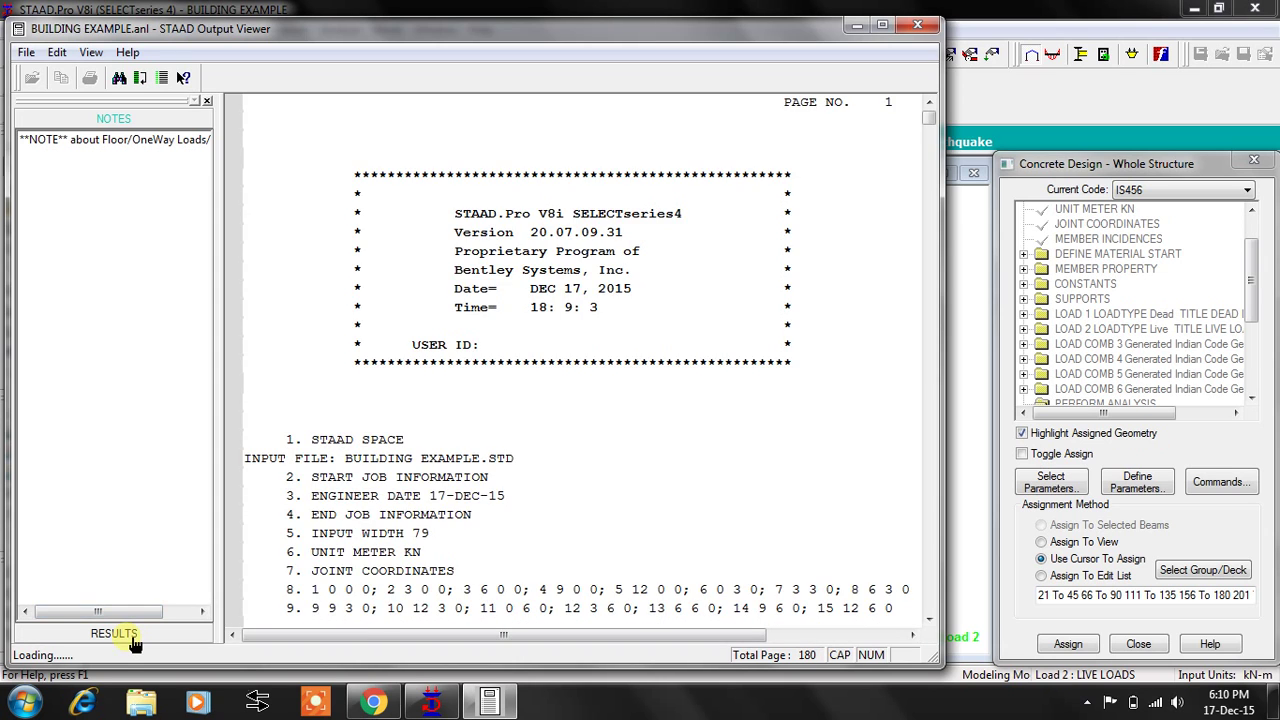
pyautogui.click(130, 636)
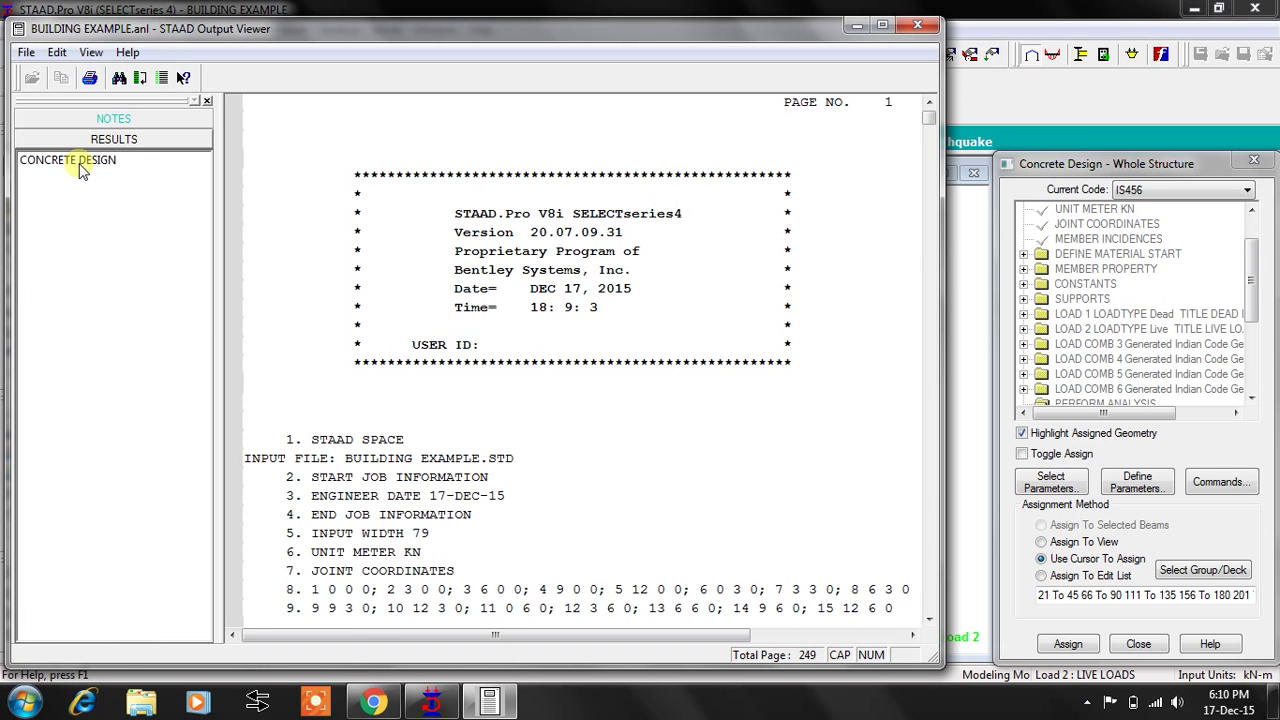
pyautogui.click(82, 170)
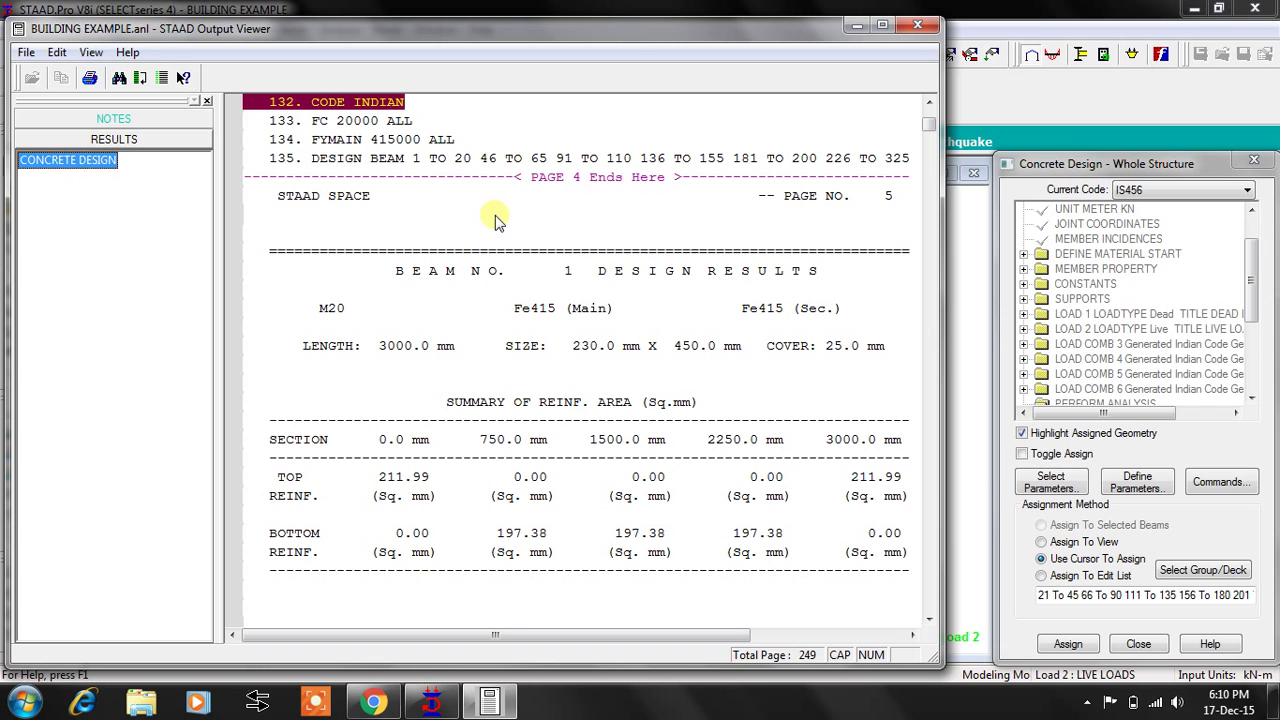
# Go to the end of the output file and look back at the design results of column 225
pyautogui.click(543, 256)
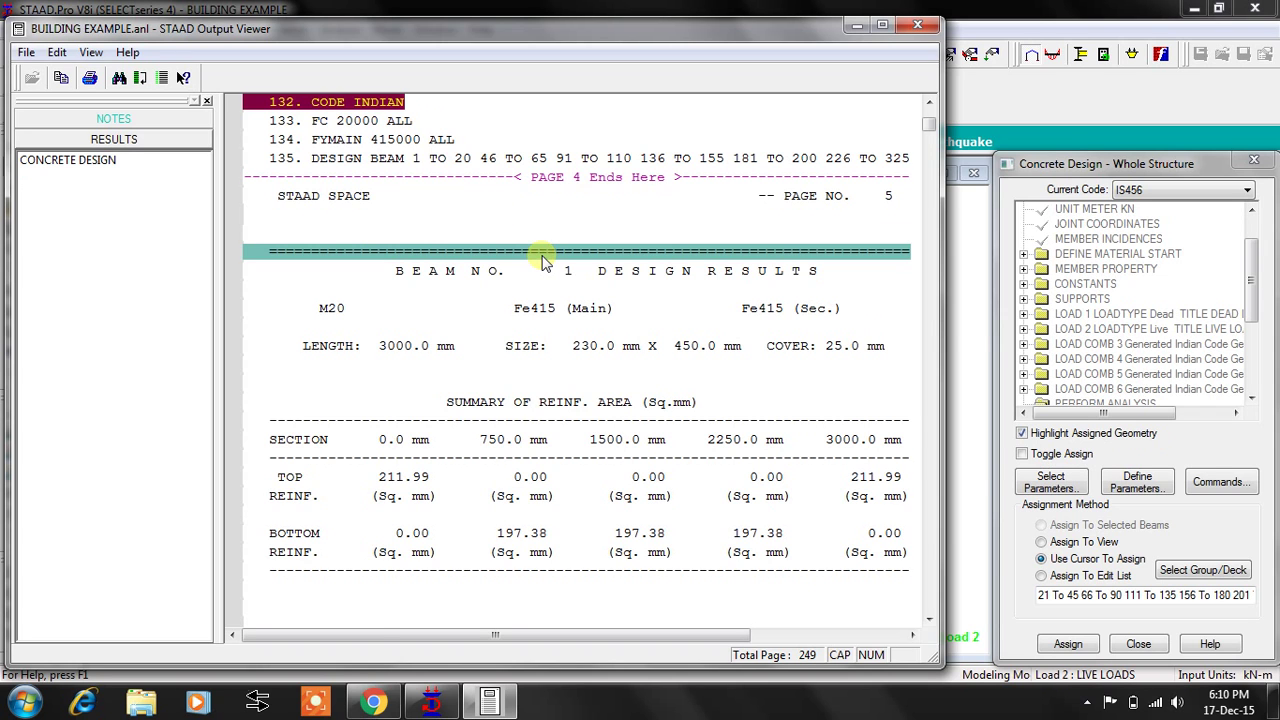
pyautogui.scroll(-2, 543, 260)
pyautogui.hotkey('ctrl', 'End')
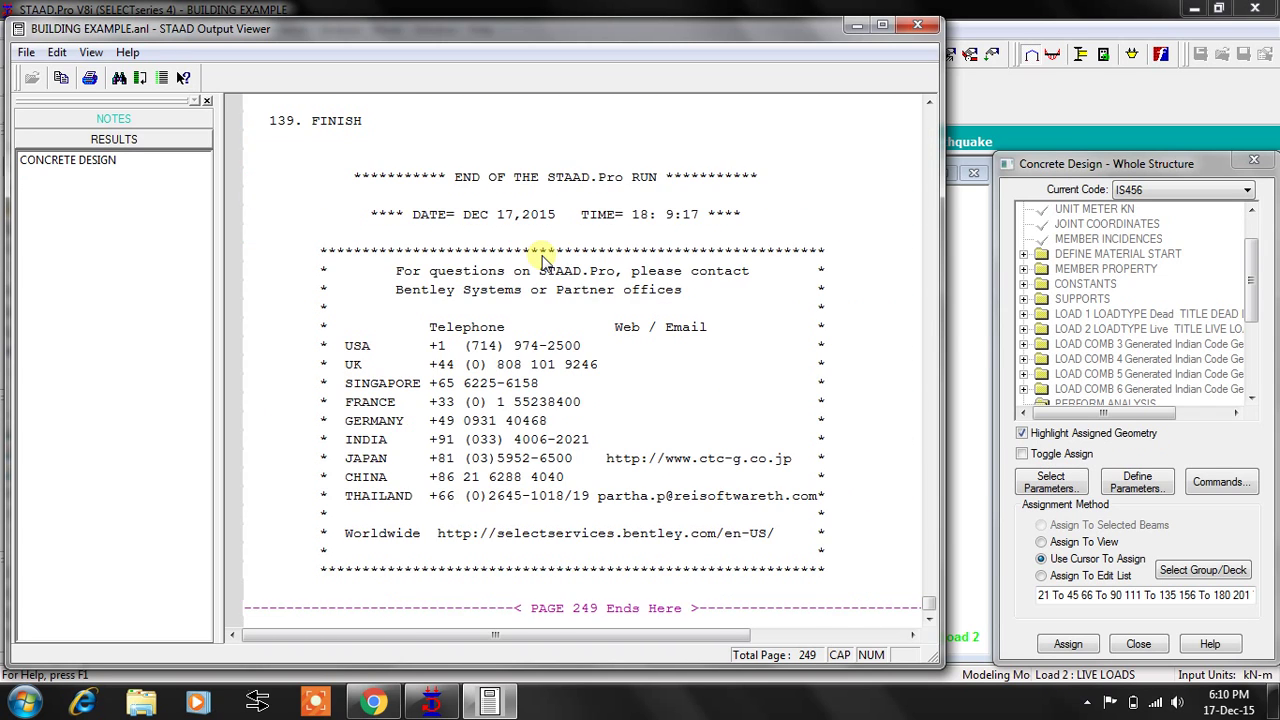
pyautogui.scroll(14, 543, 260)
pyautogui.scroll(8, 543, 258)
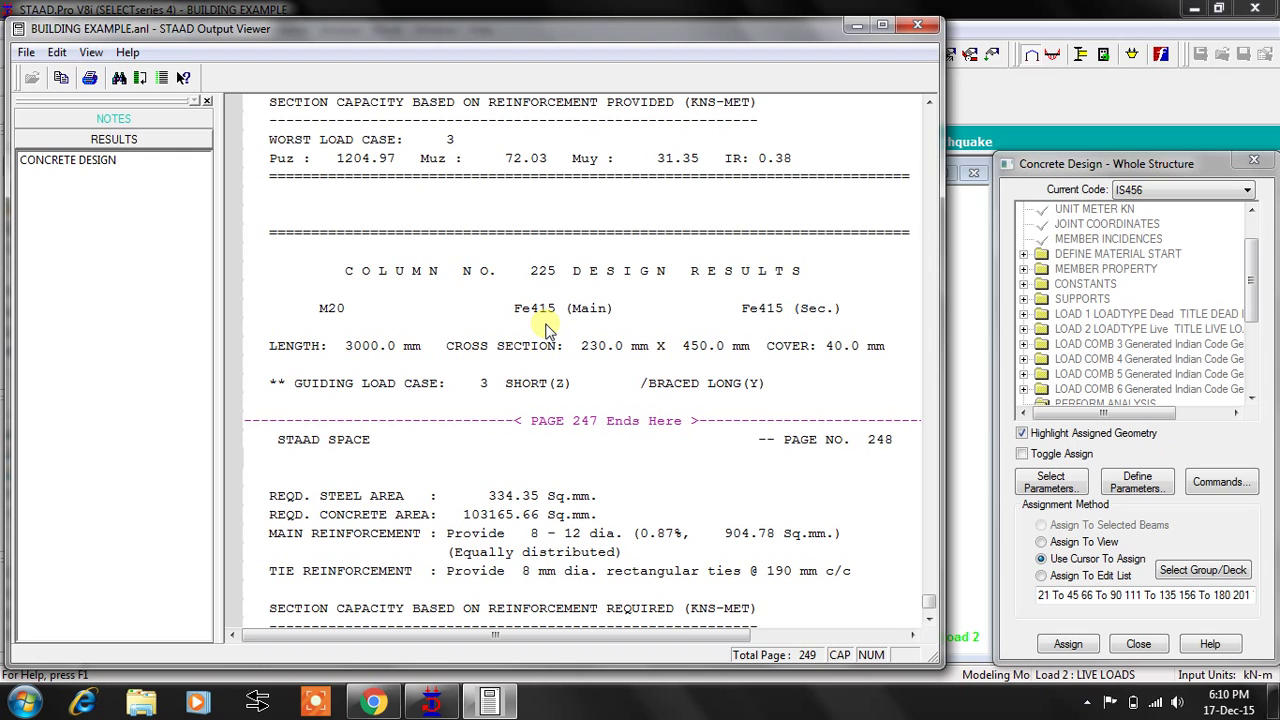
# Return to the CONCRETE DESIGN results, maximize the output window and examine beam 1's required and provided reinforcement and shear design
pyautogui.click(84, 166)
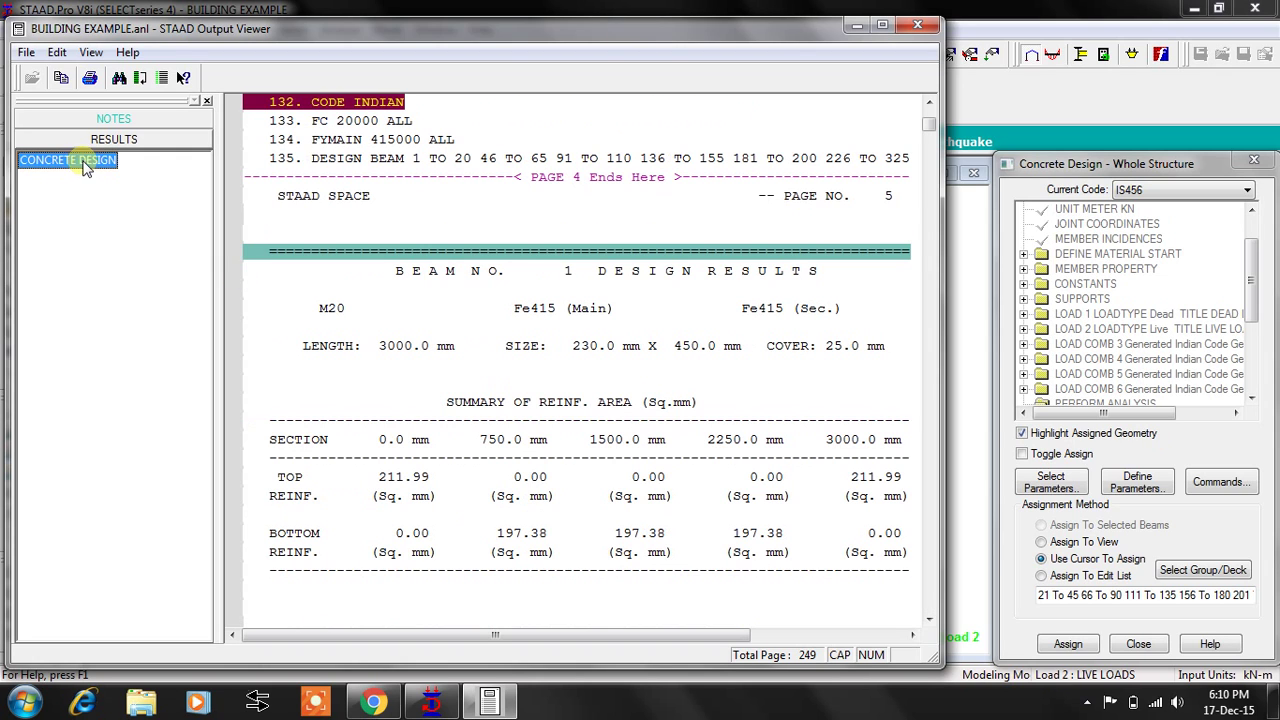
pyautogui.click(550, 276)
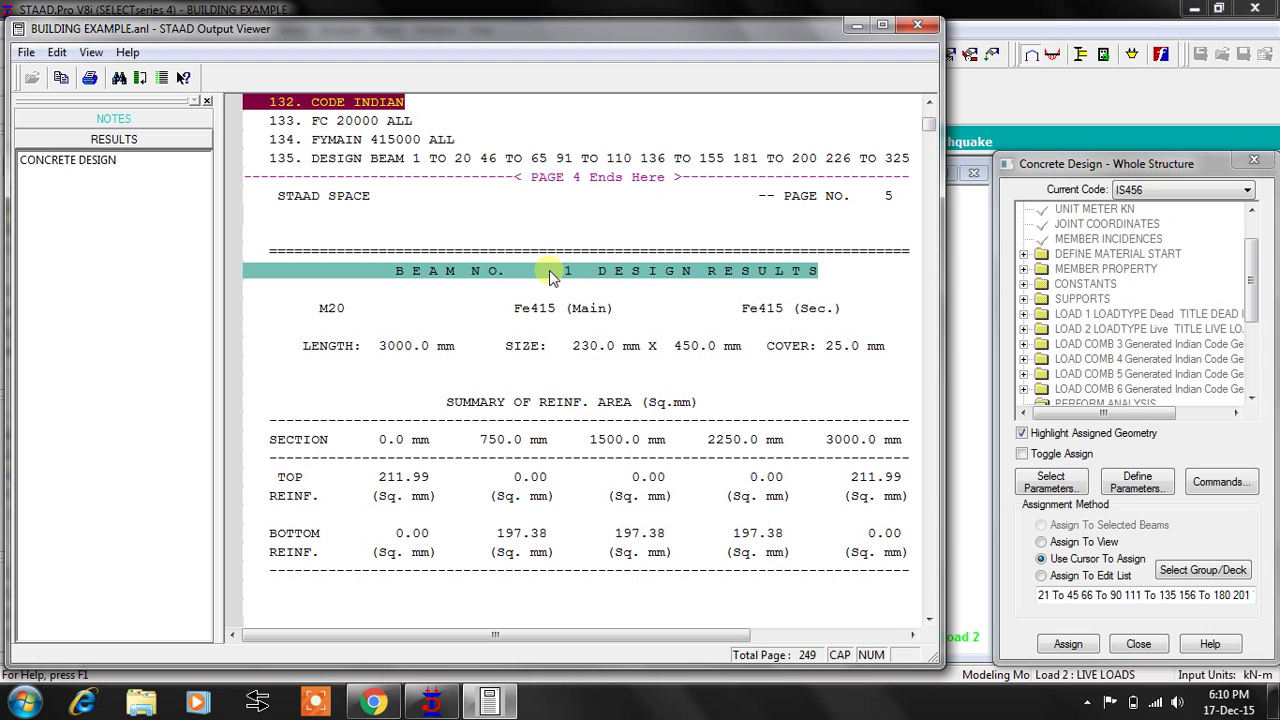
pyautogui.doubleClick(583, 38)
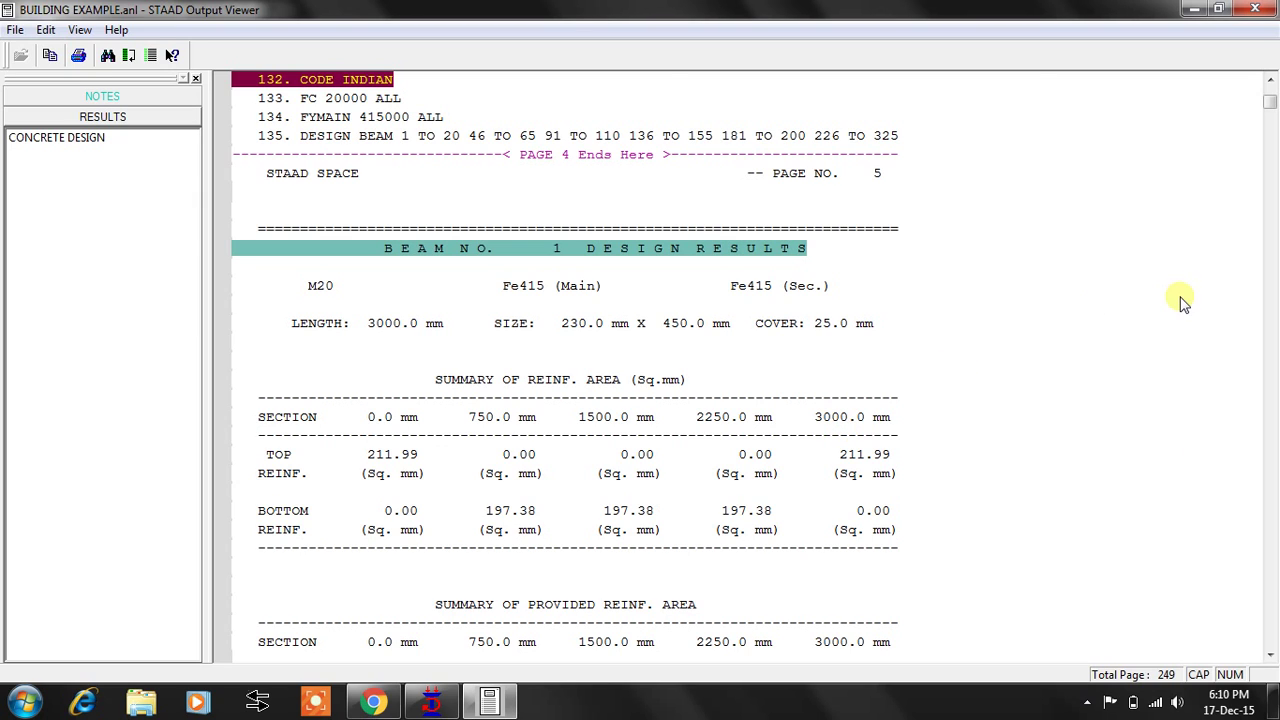
pyautogui.moveTo(1271, 655); pyautogui.dragTo(1271, 655)
pyautogui.click(1271, 655)
pyautogui.click(1271, 655)
pyautogui.click(1271, 655)
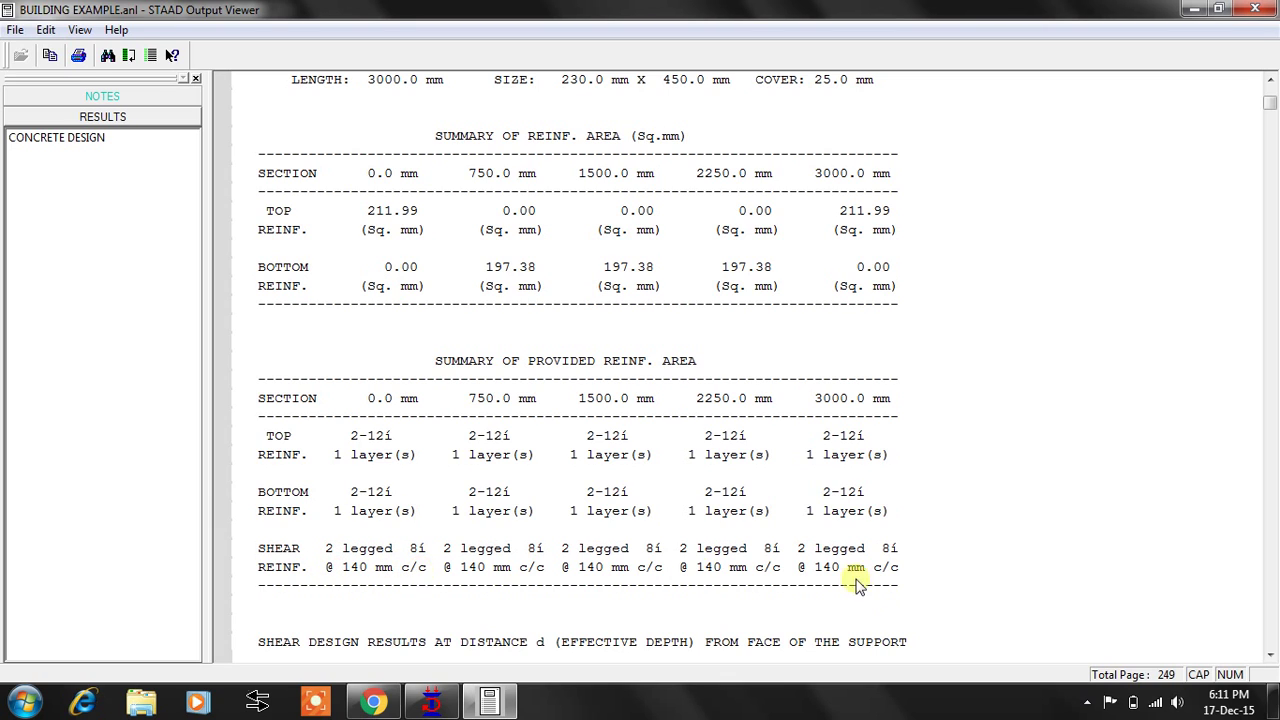
pyautogui.click(910, 603)
pyautogui.scroll(-6, 910, 603)
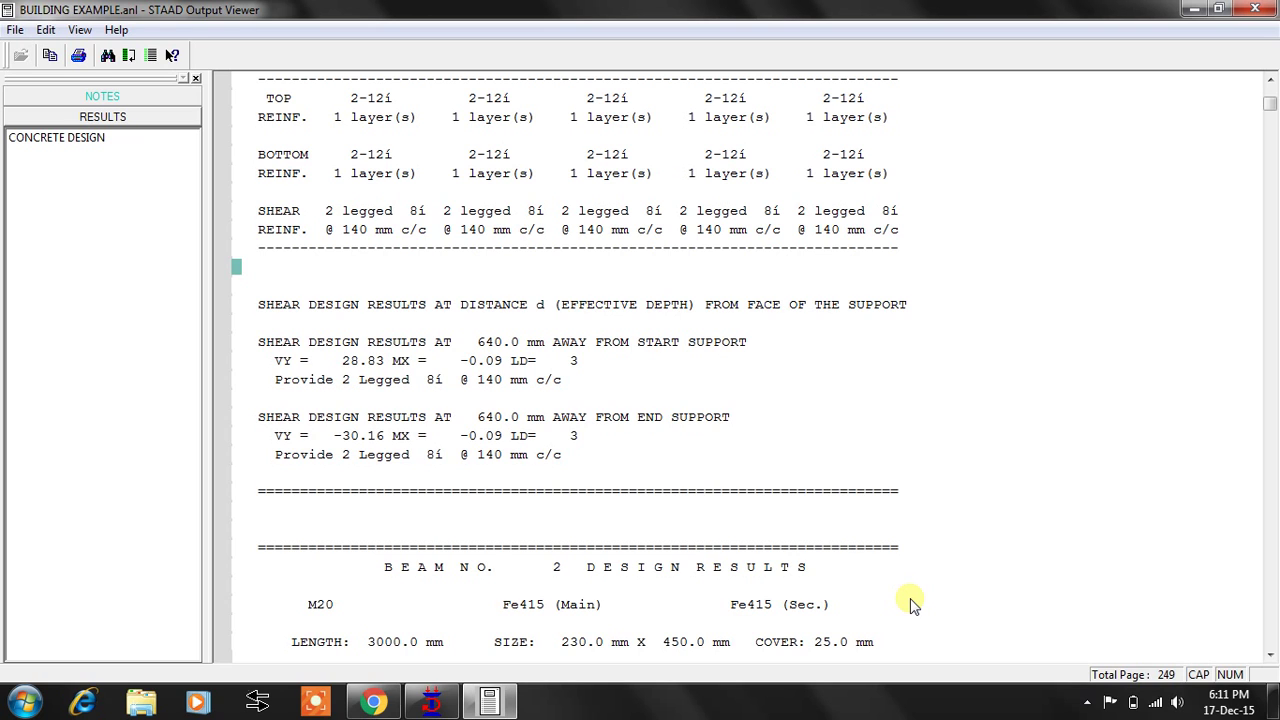
# Examine column 225's reinforcement and section capacity results near the end of the output, marking the worst load case capacity line
pyautogui.hotkey('ctrl', 'End')
pyautogui.scroll(10, 910, 603)
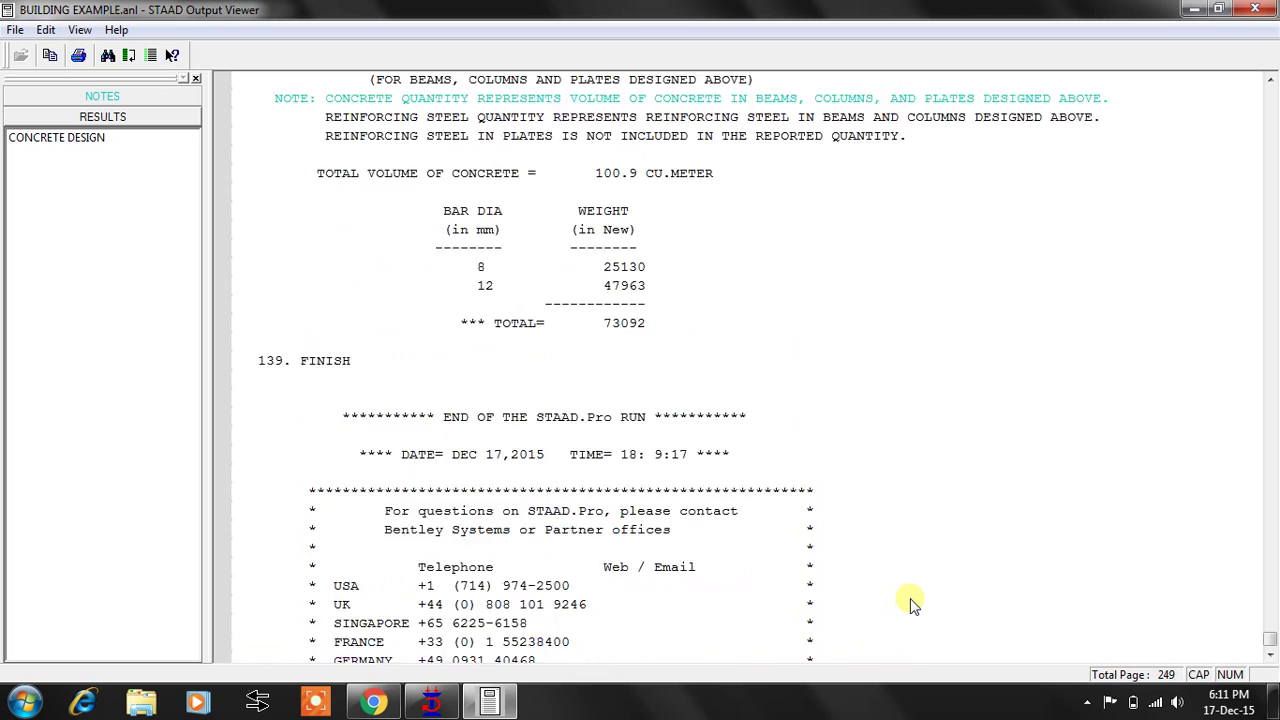
pyautogui.scroll(6, 910, 603)
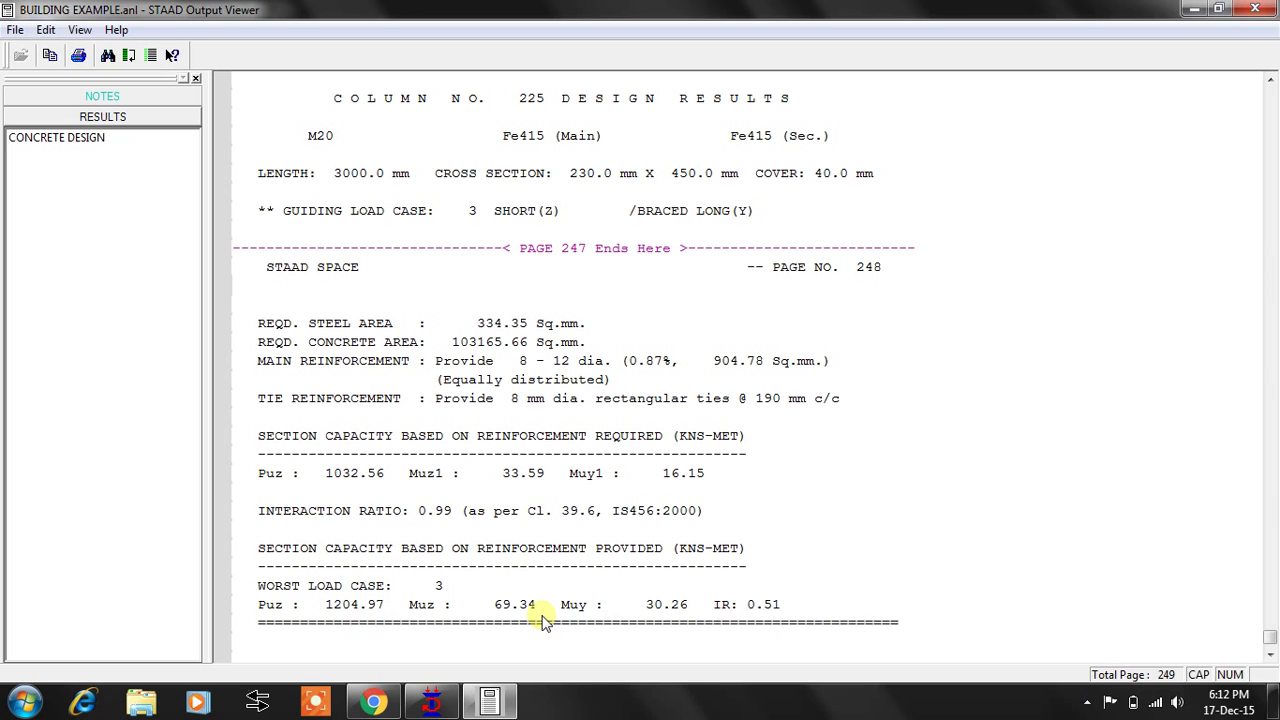
pyautogui.click(707, 612)
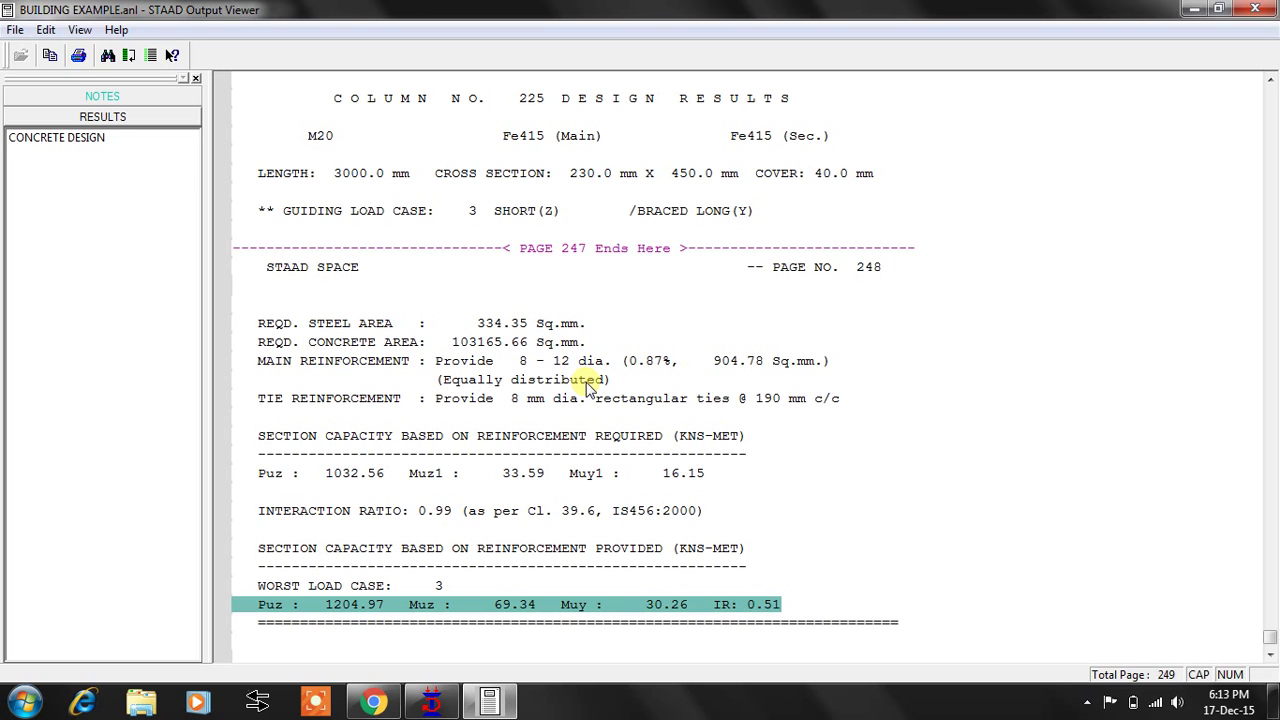
# Revisit beam 1's design results, then view the take-off quantities at the end of the output
pyautogui.click(84, 140)
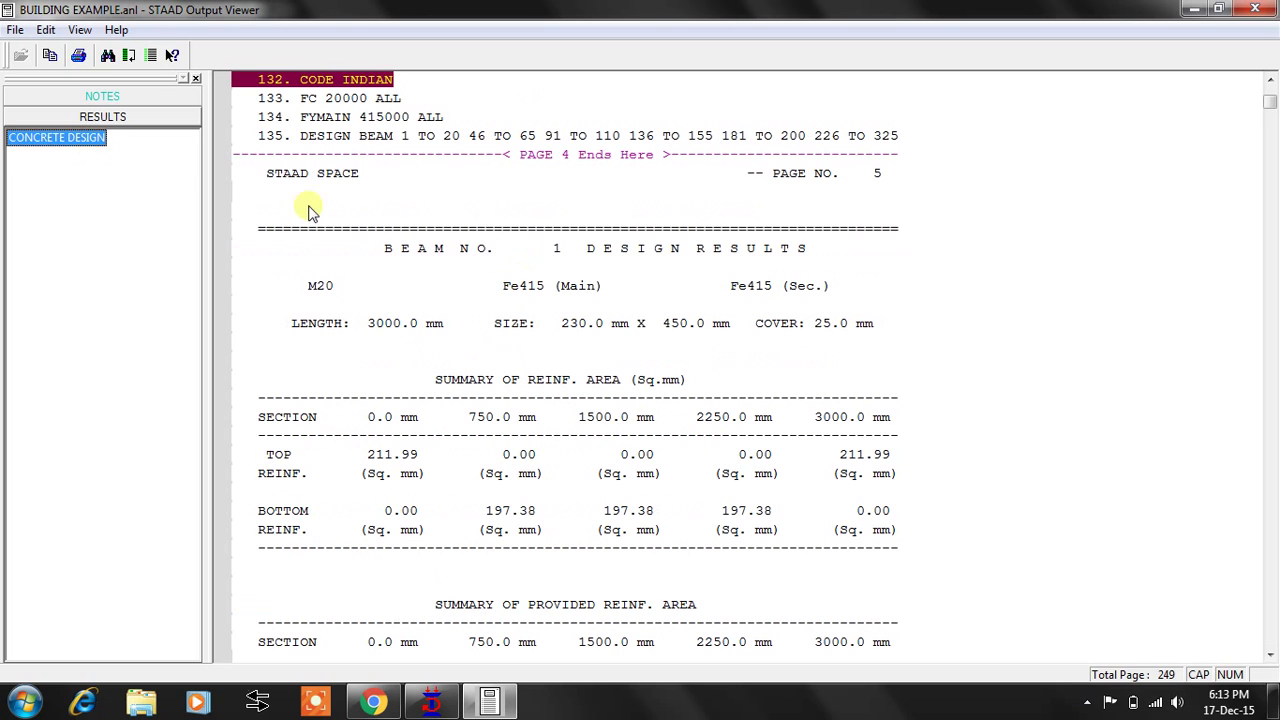
pyautogui.click(617, 255)
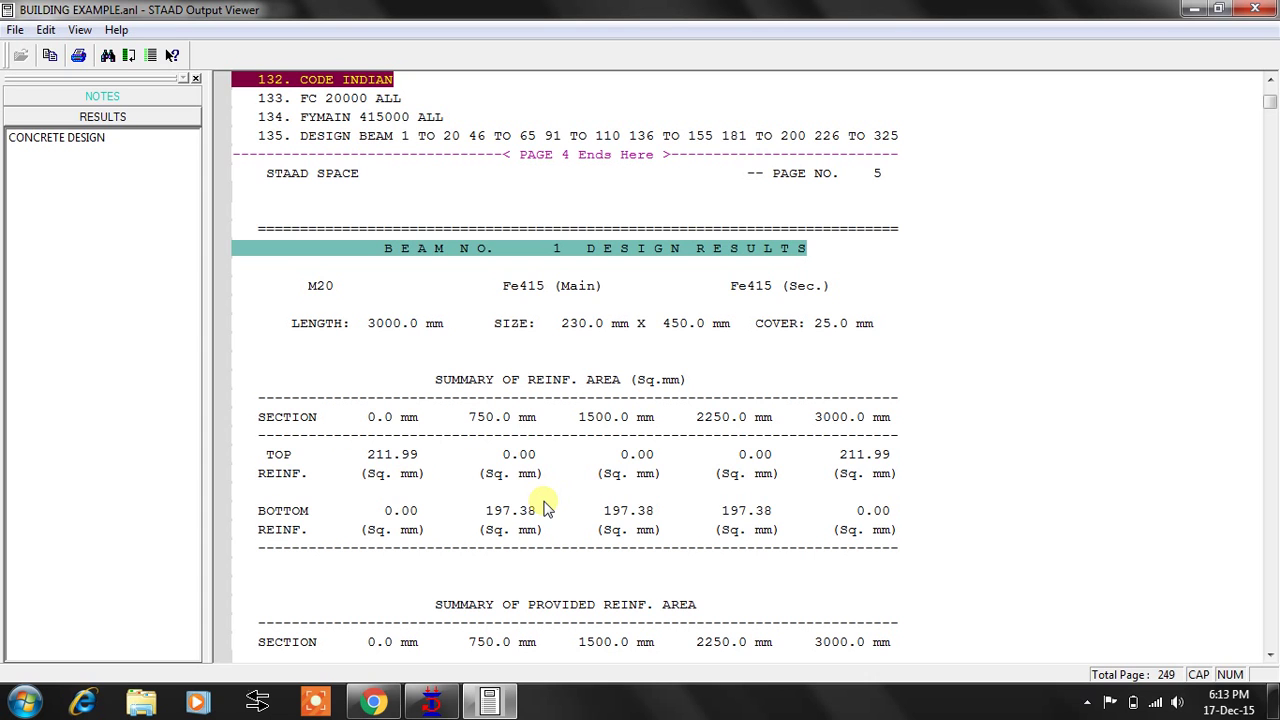
pyautogui.hotkey('ctrl', 'End')
pyautogui.scroll(6, 545, 505)
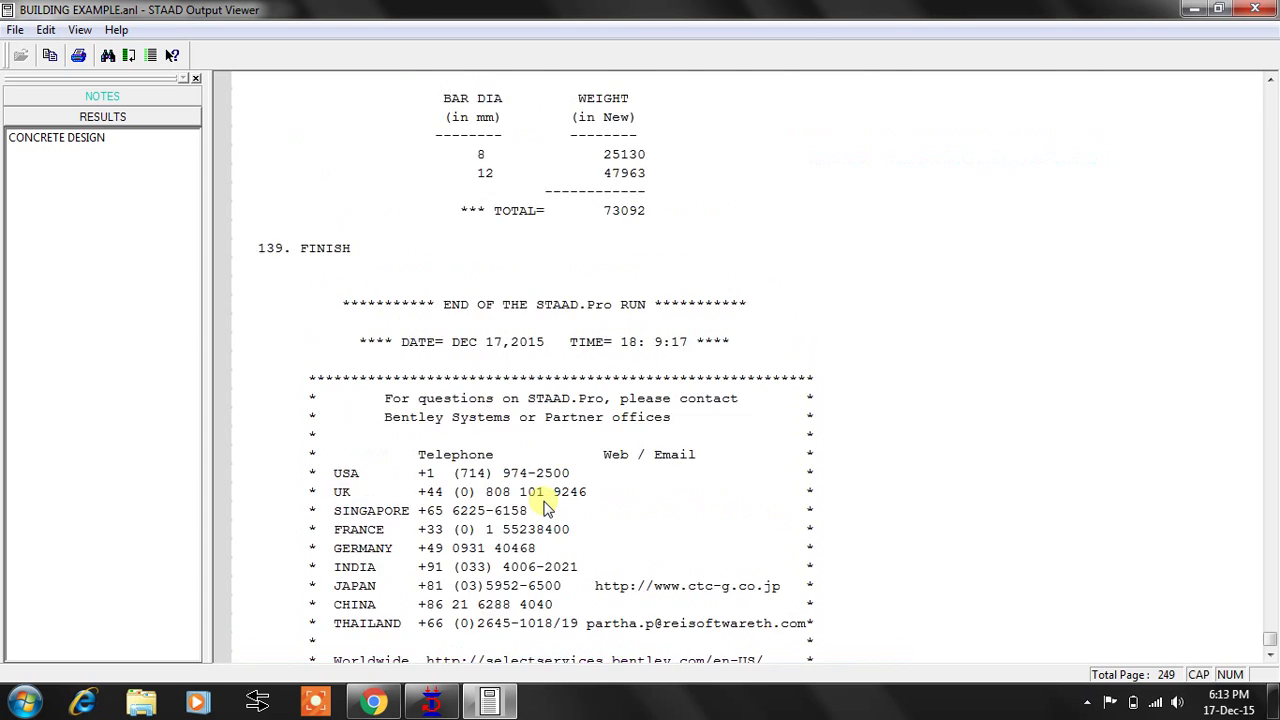
# Mark the total reinforcement weight and total concrete volume lines in the concrete take-off, and close the output viewer
pyautogui.scroll(1, 545, 505)
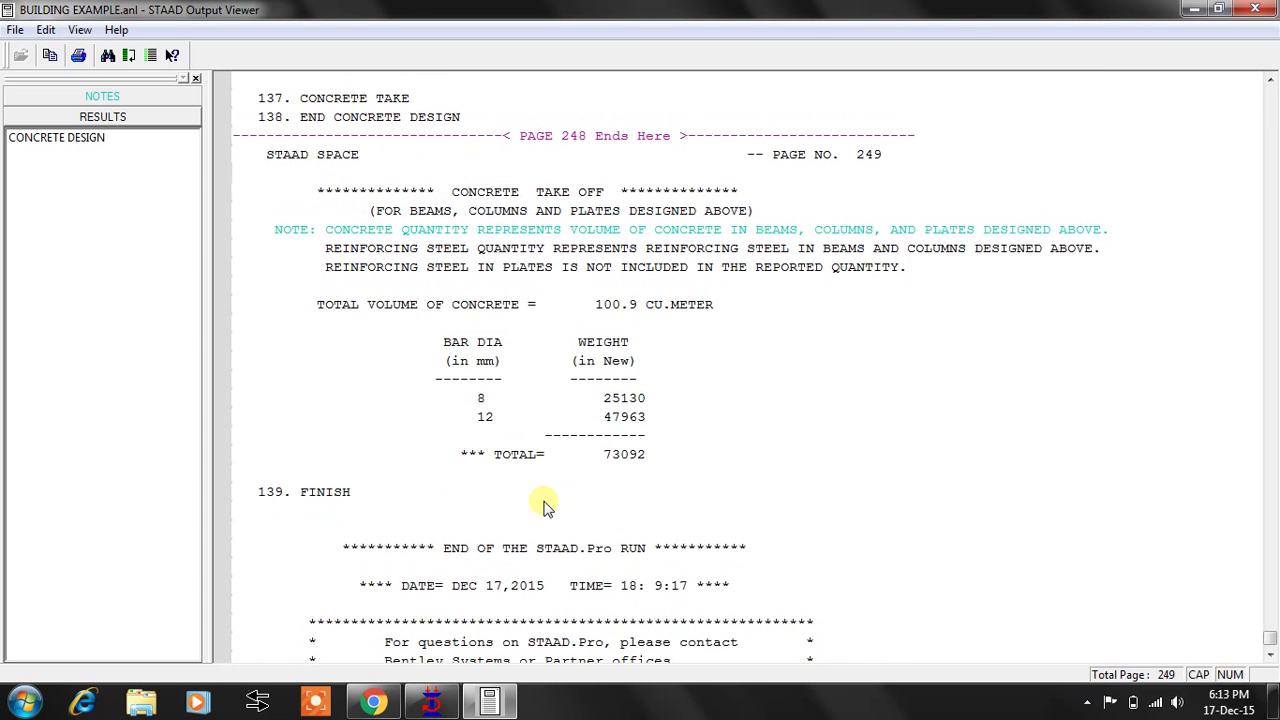
pyautogui.click(627, 476)
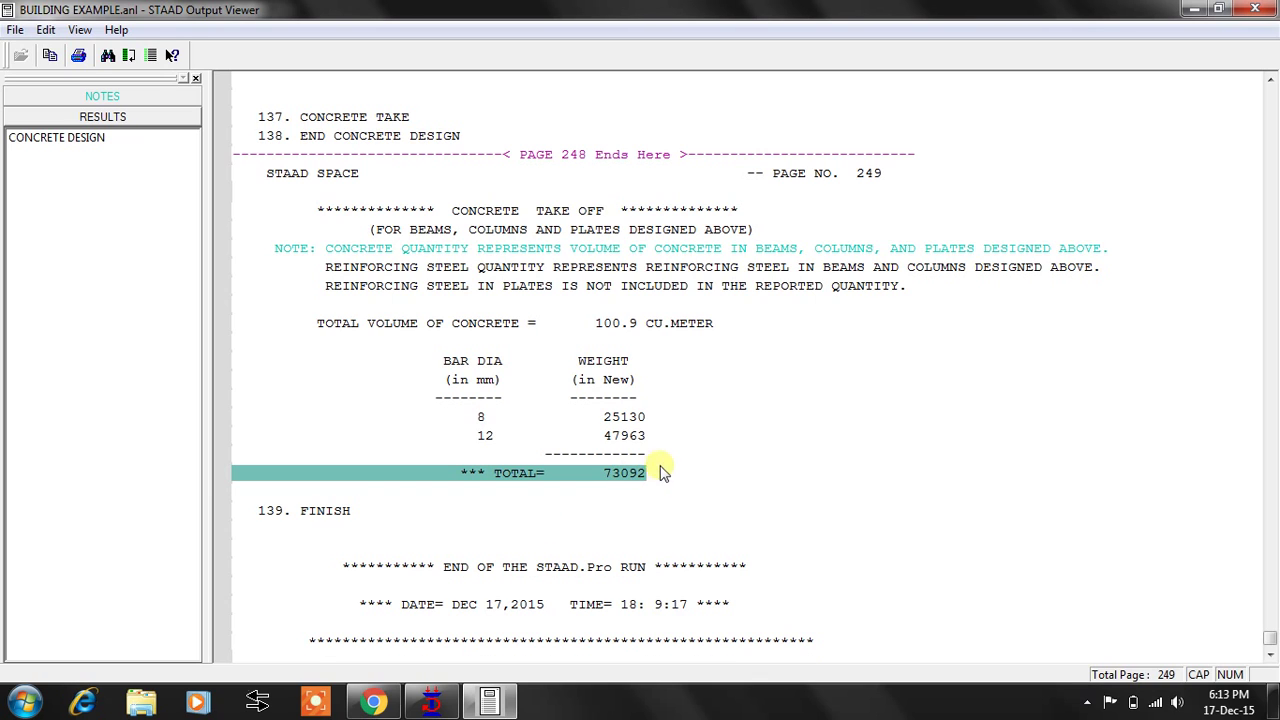
pyautogui.click(624, 328)
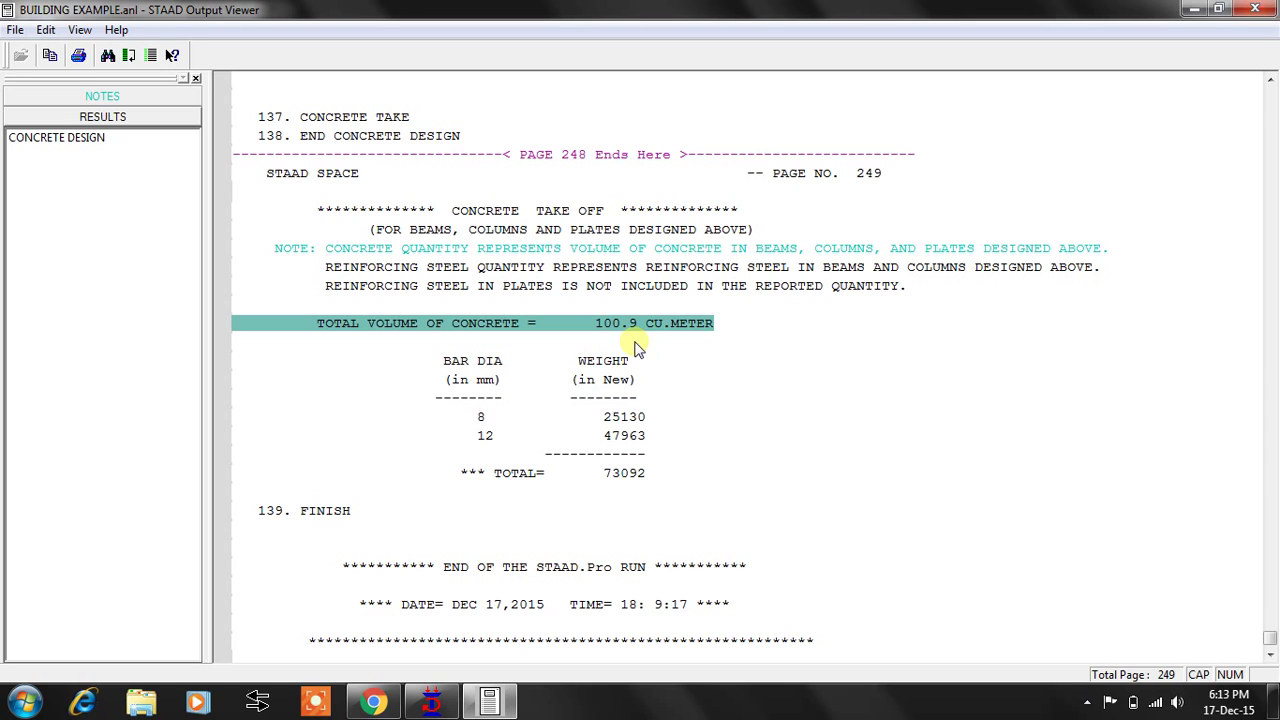
pyautogui.click(1255, 9)
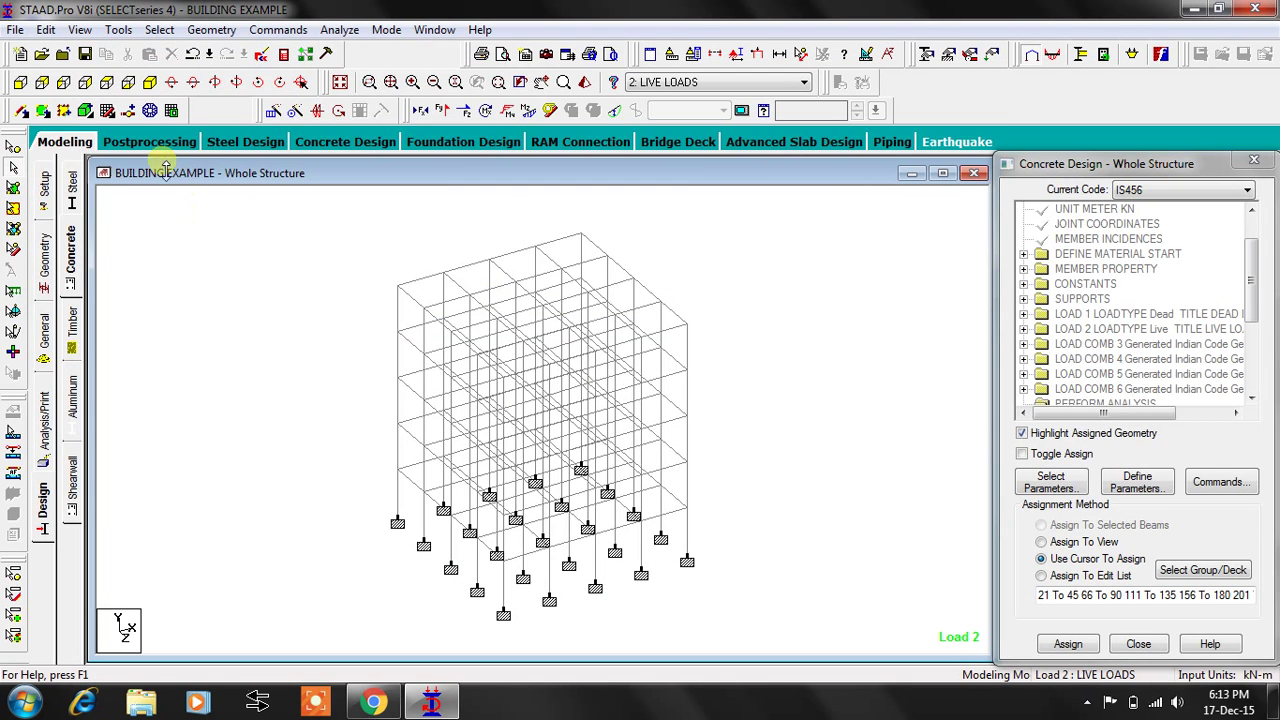
# Open postprocessing with all load cases and select the Max Fx member in the beam end forces summary
pyautogui.click(150, 142)
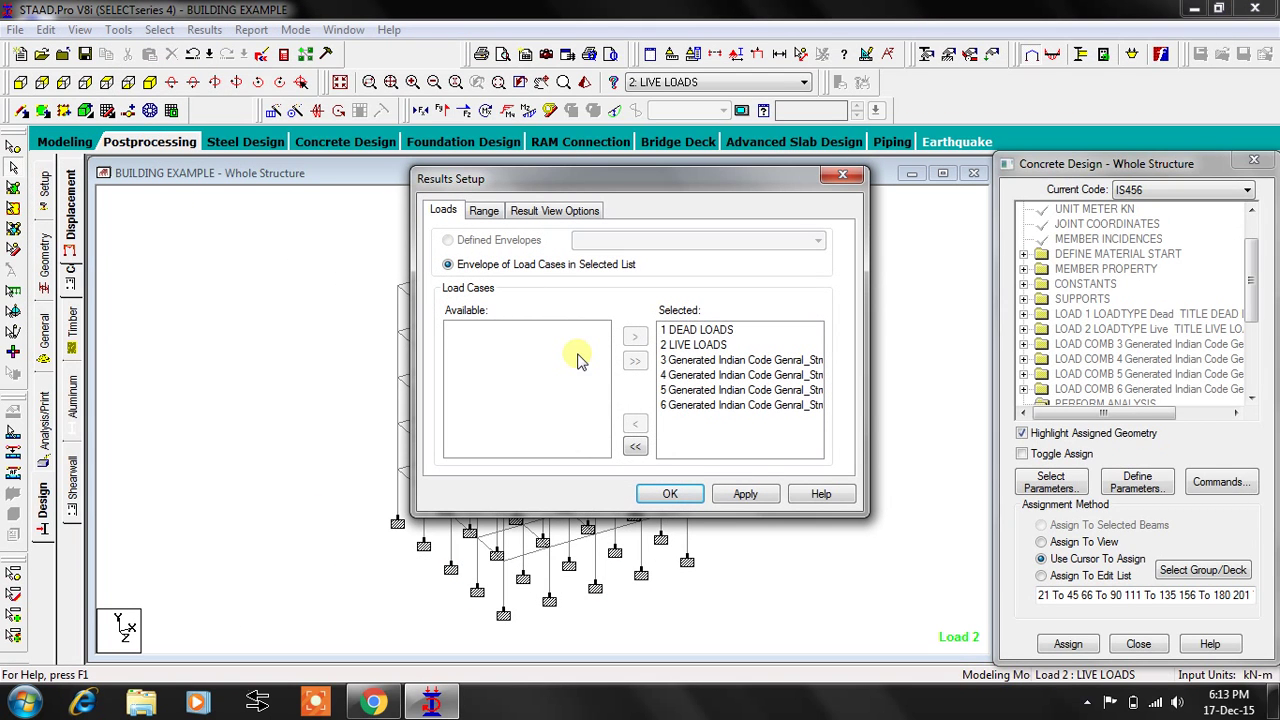
pyautogui.click(665, 491)
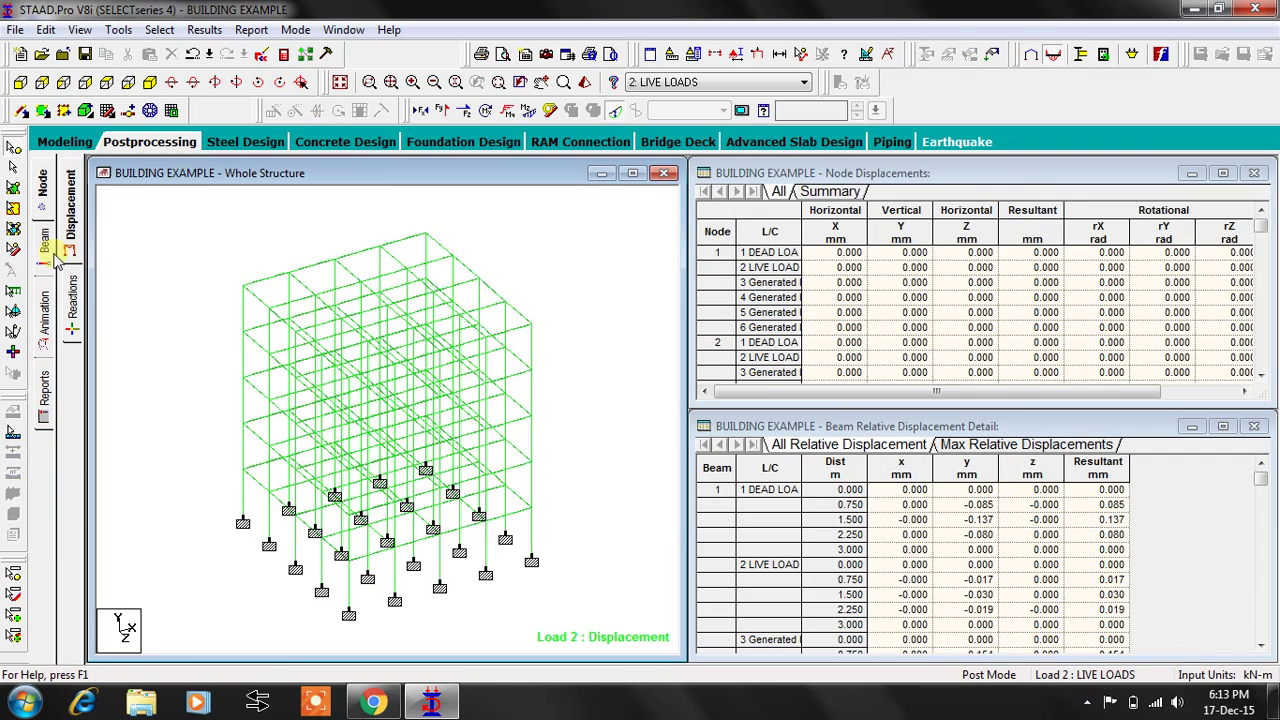
pyautogui.click(46, 248)
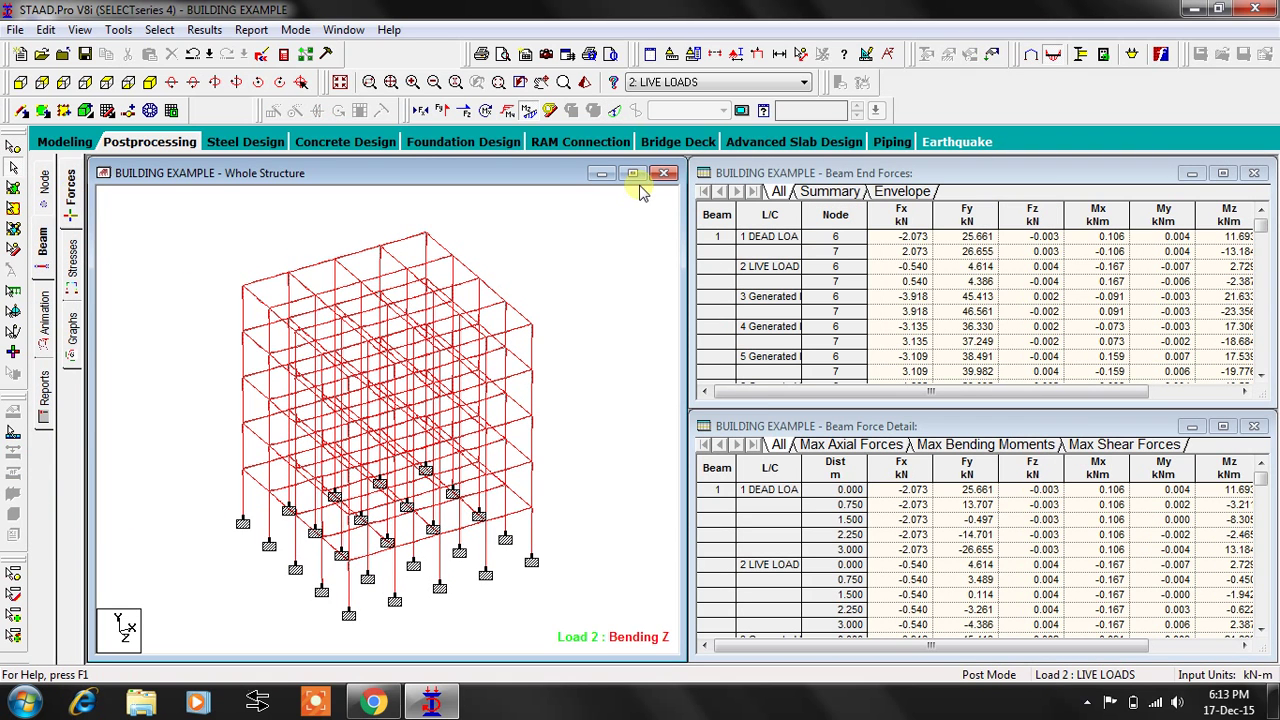
pyautogui.click(832, 191)
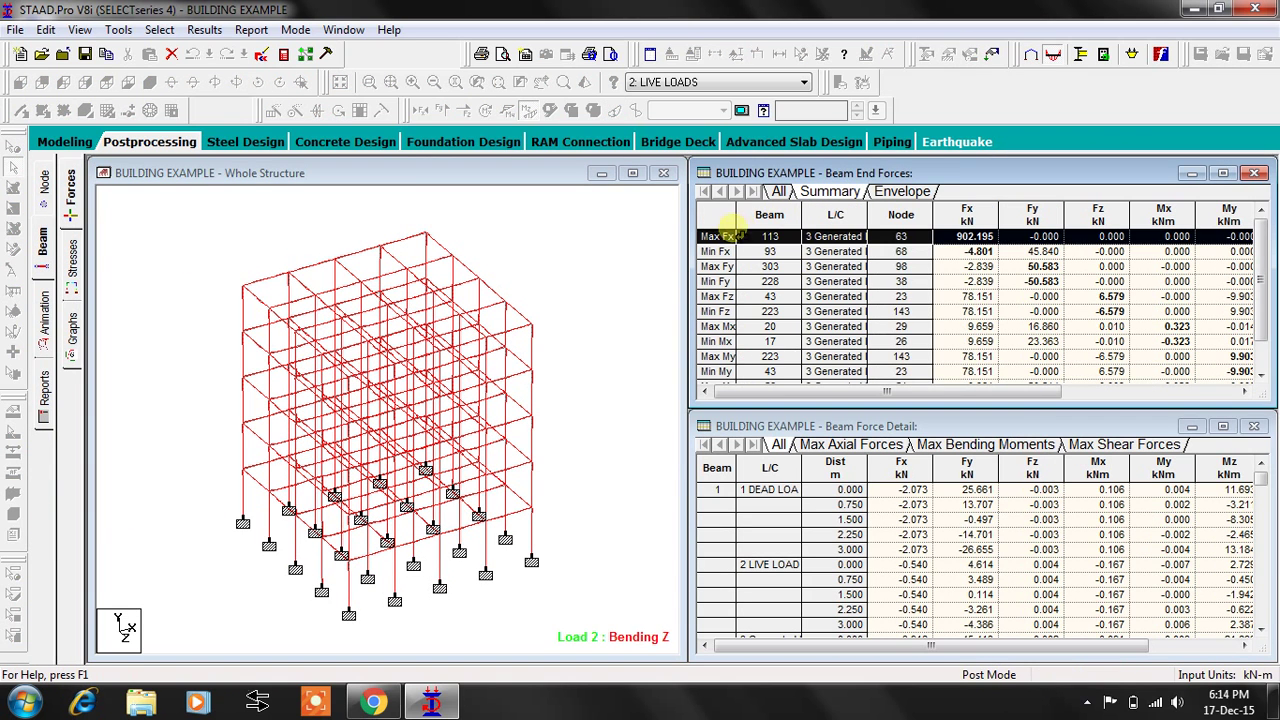
pyautogui.click(716, 236)
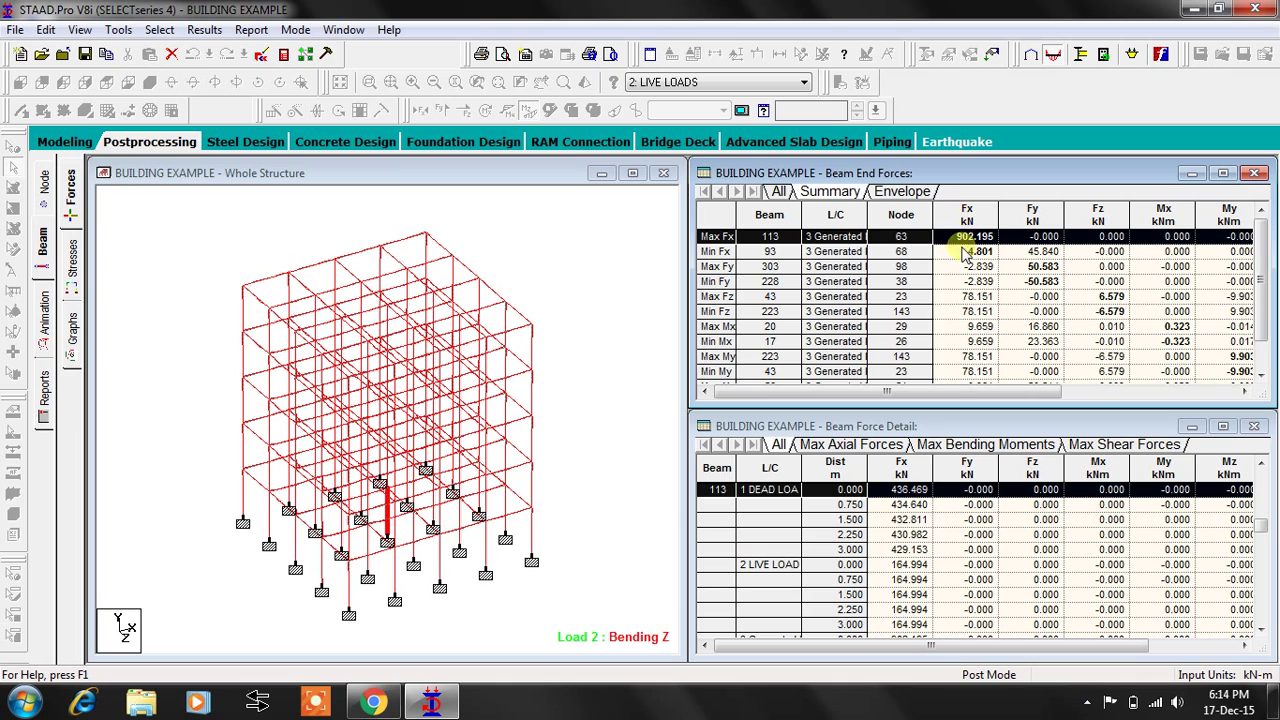
# View column 113's IS-456 concrete design results and move the member window clear of the structure
pyautogui.doubleClick(387, 535)
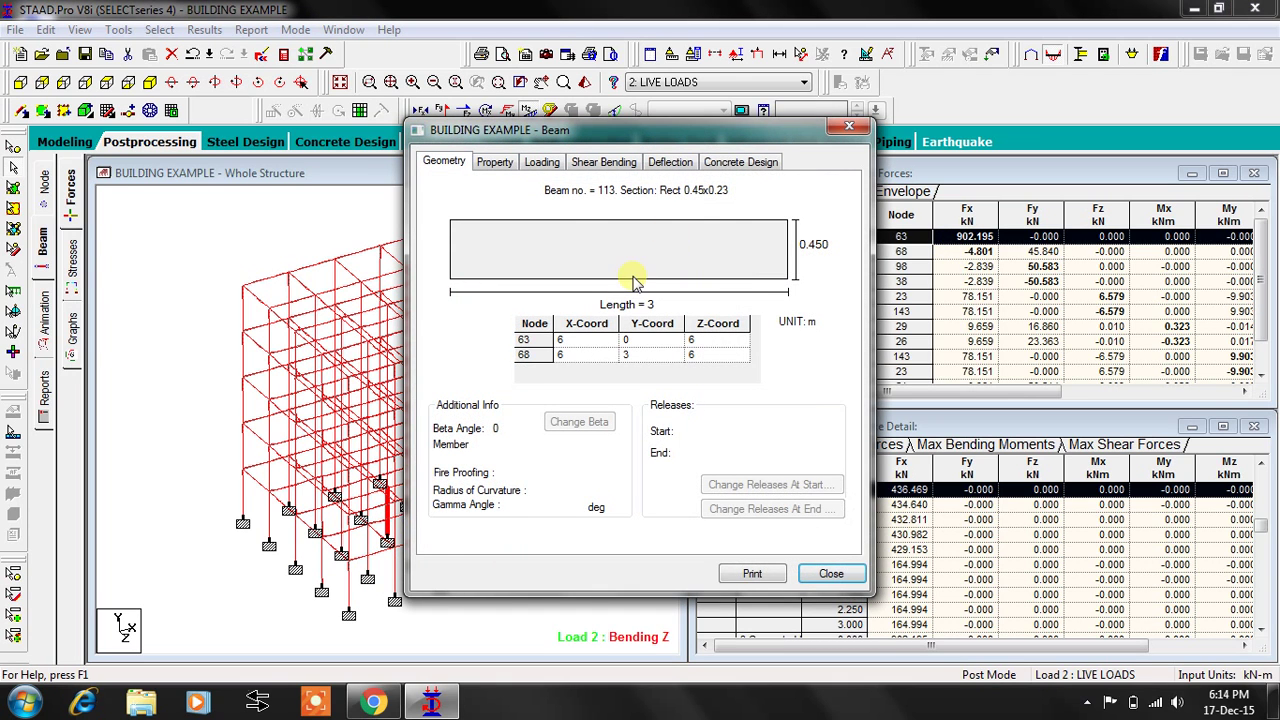
pyautogui.click(745, 162)
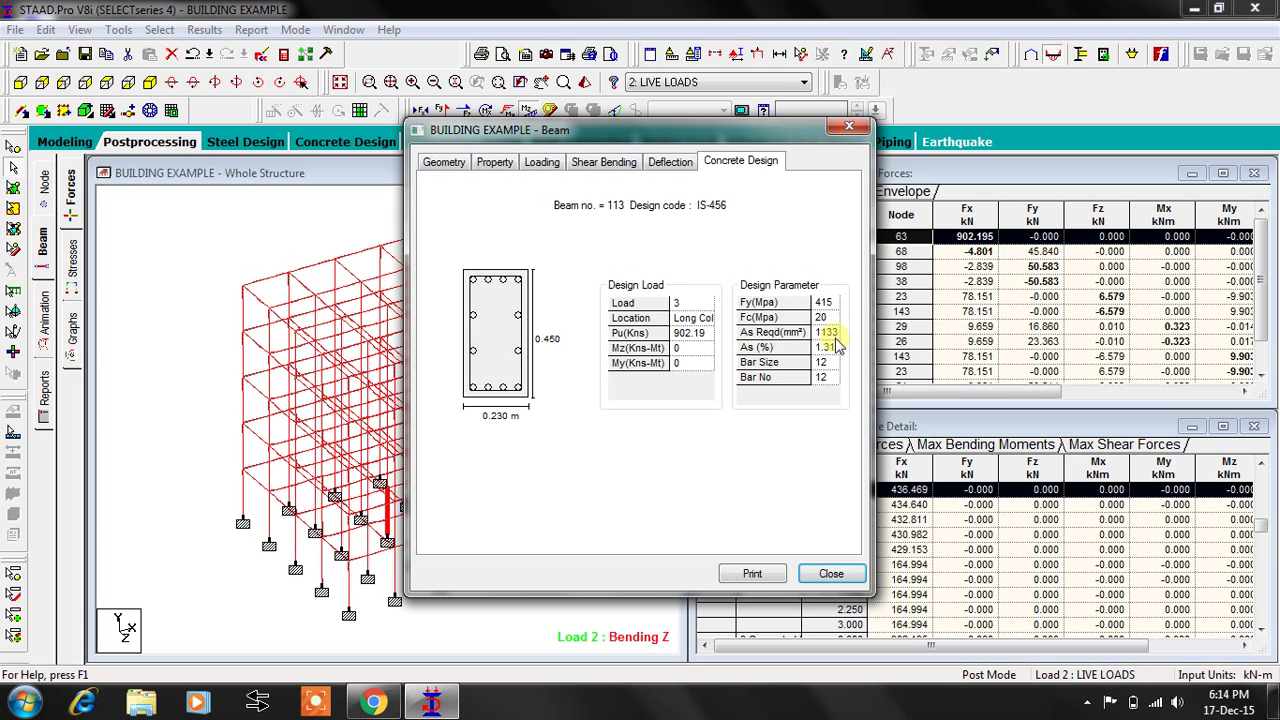
pyautogui.moveTo(645, 133); pyautogui.dragTo(801, 92)
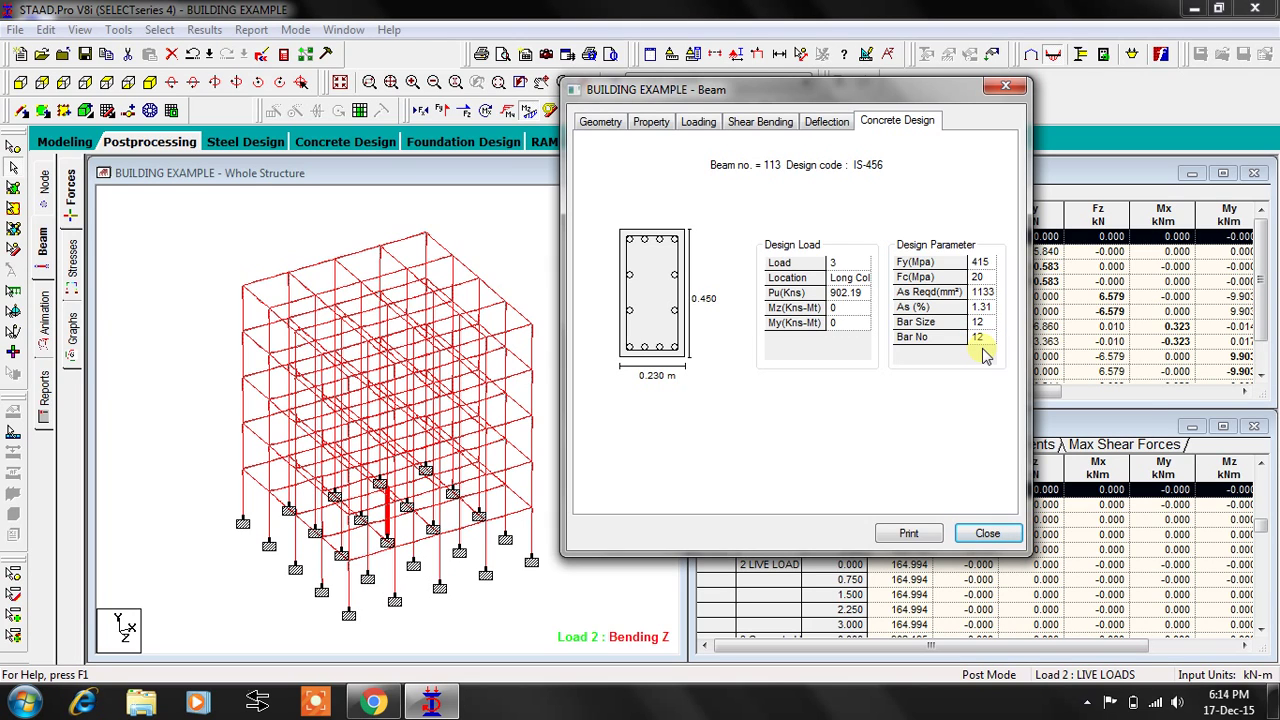
# Compare the concrete design results of other ground-floor columns, including 205, 160, 201, 66, 111 and 112, and close the member window
pyautogui.click(529, 530)
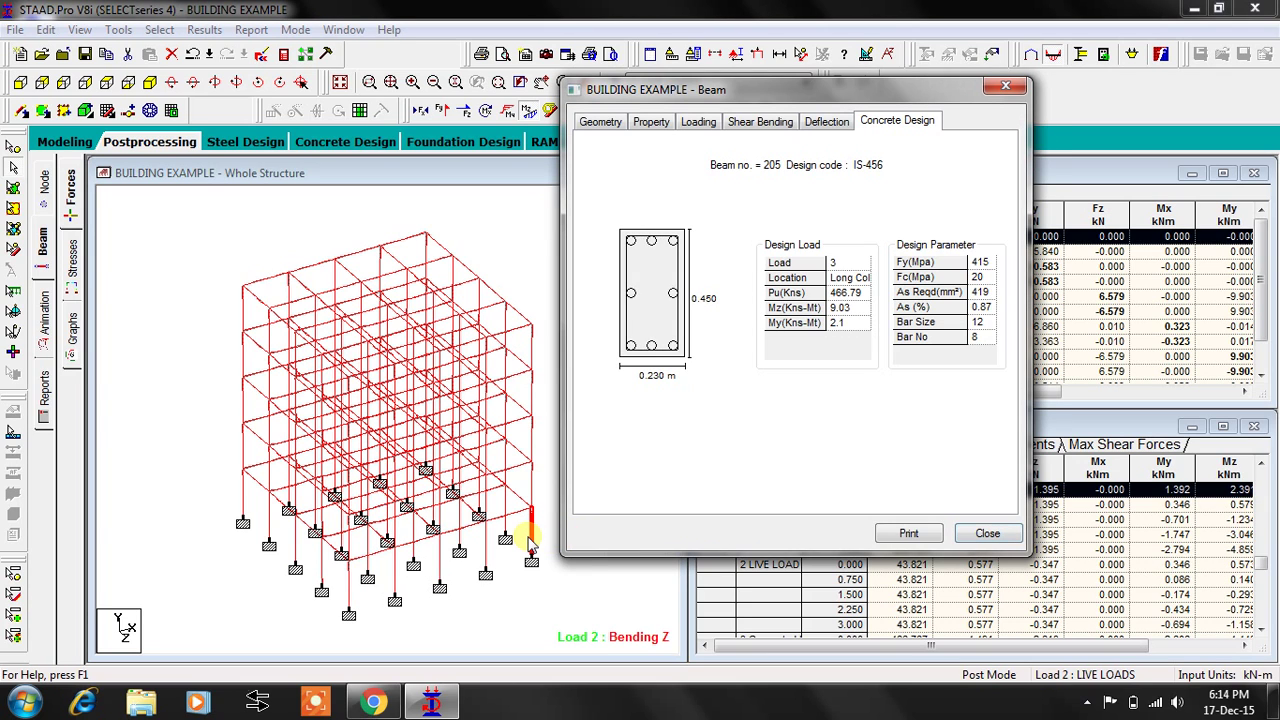
pyautogui.click(506, 508)
pyautogui.click(482, 545)
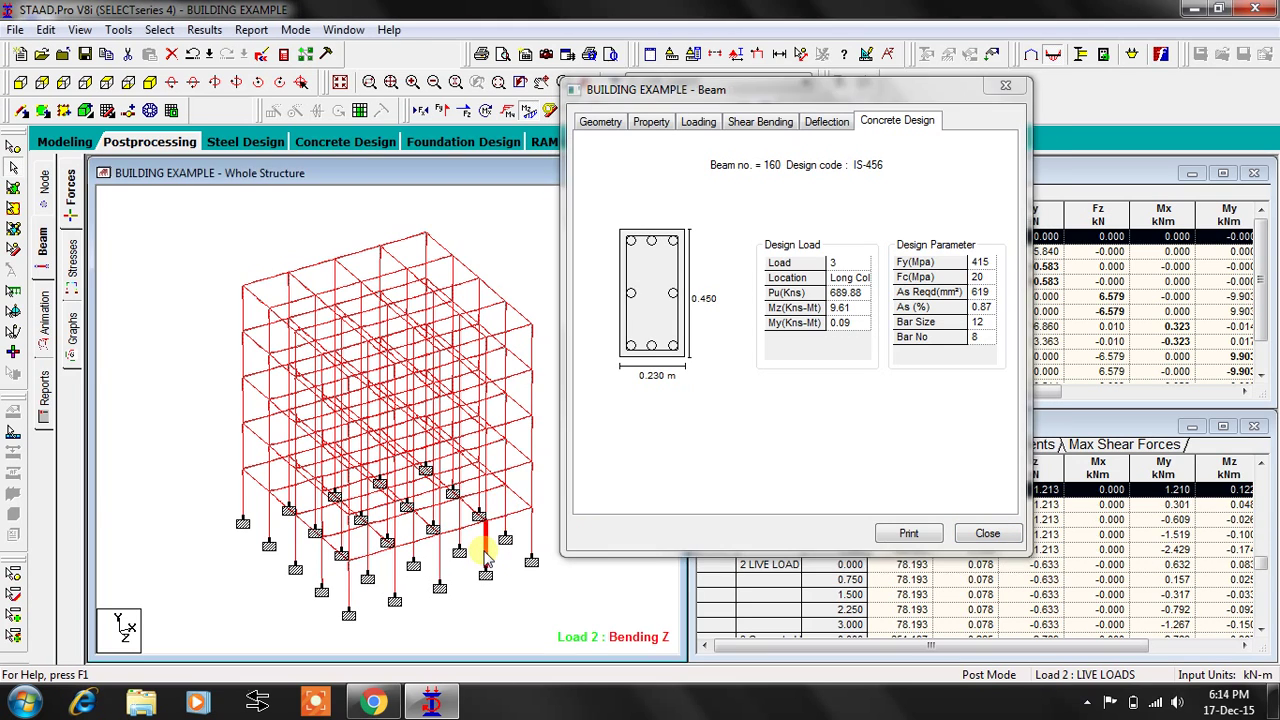
pyautogui.click(347, 610)
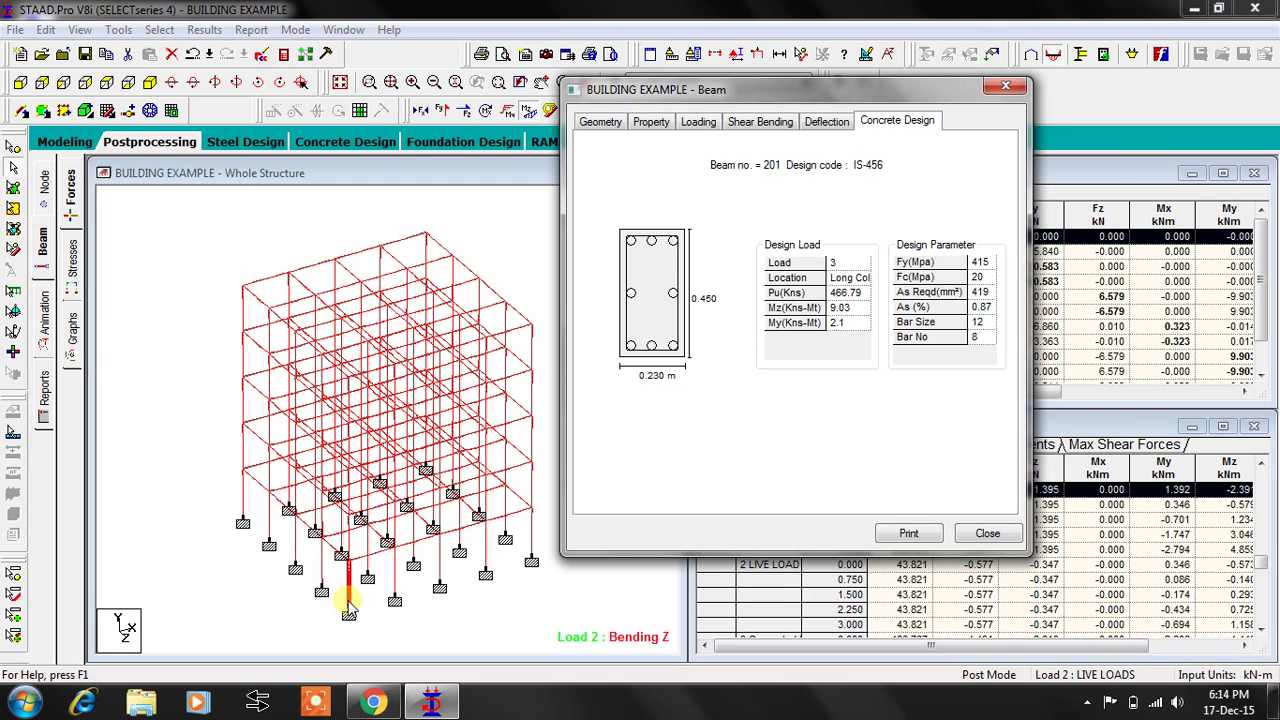
pyautogui.click(292, 540)
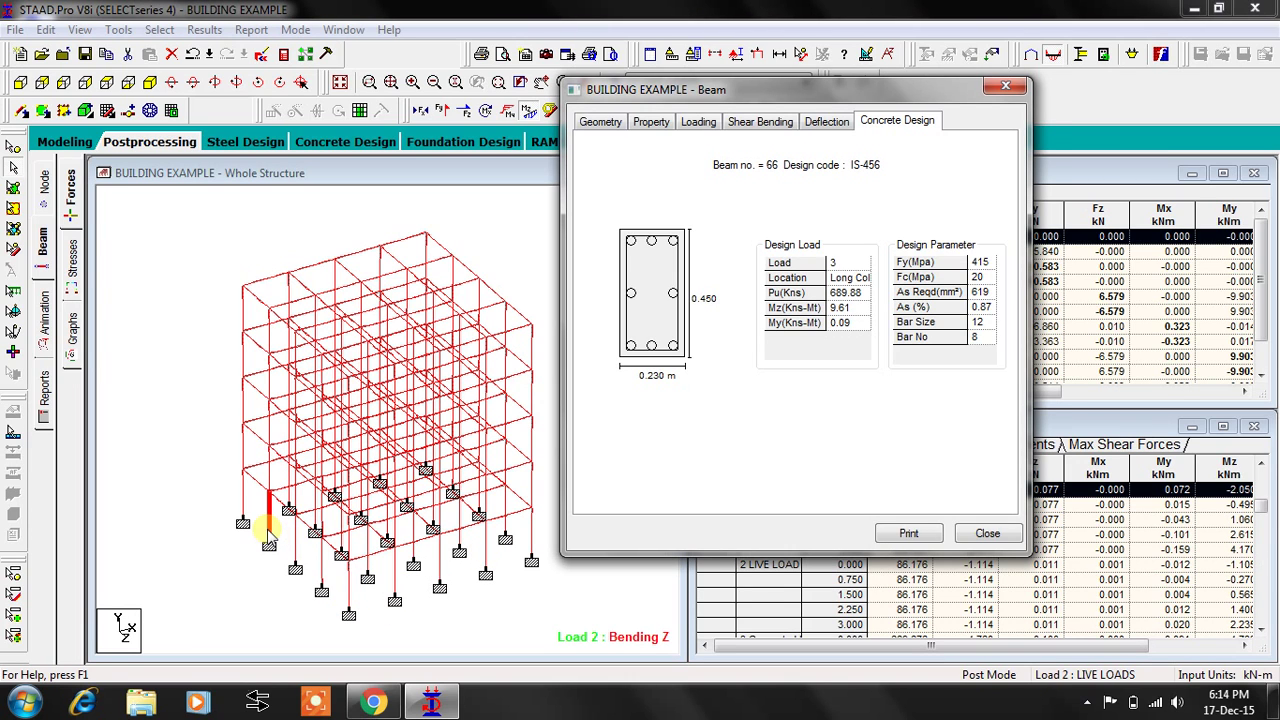
pyautogui.click(296, 550)
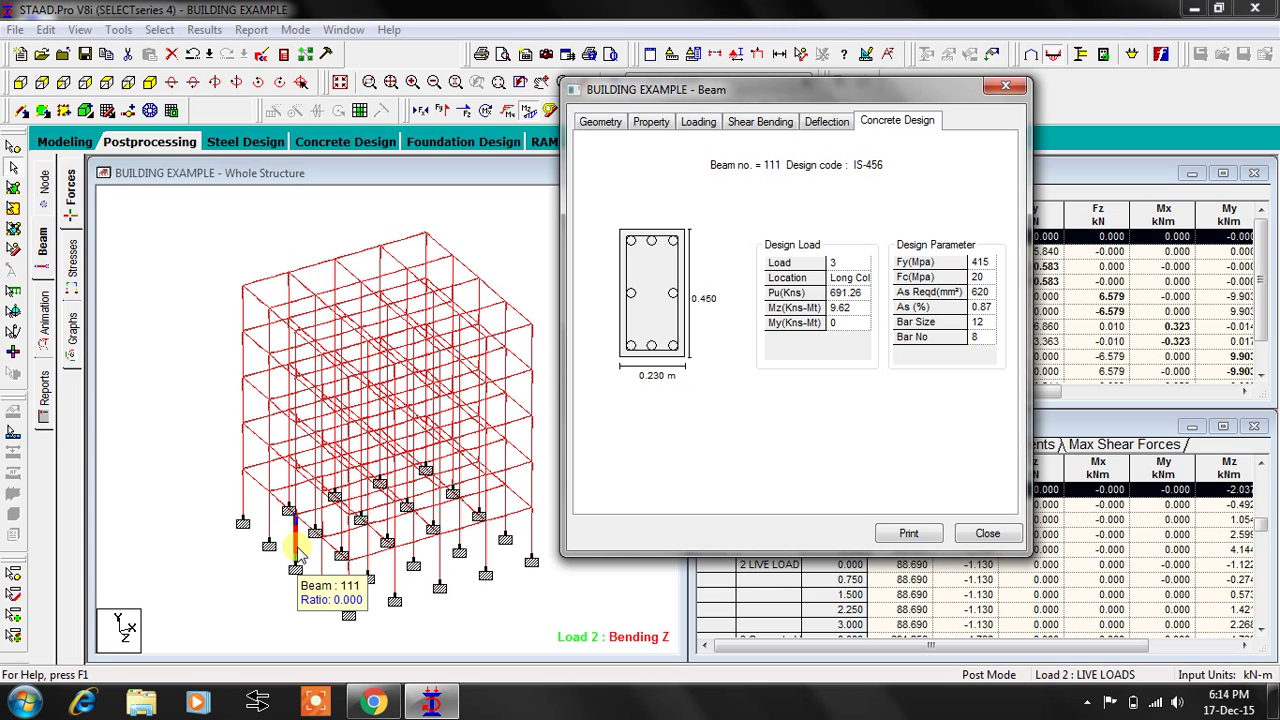
pyautogui.click(341, 525)
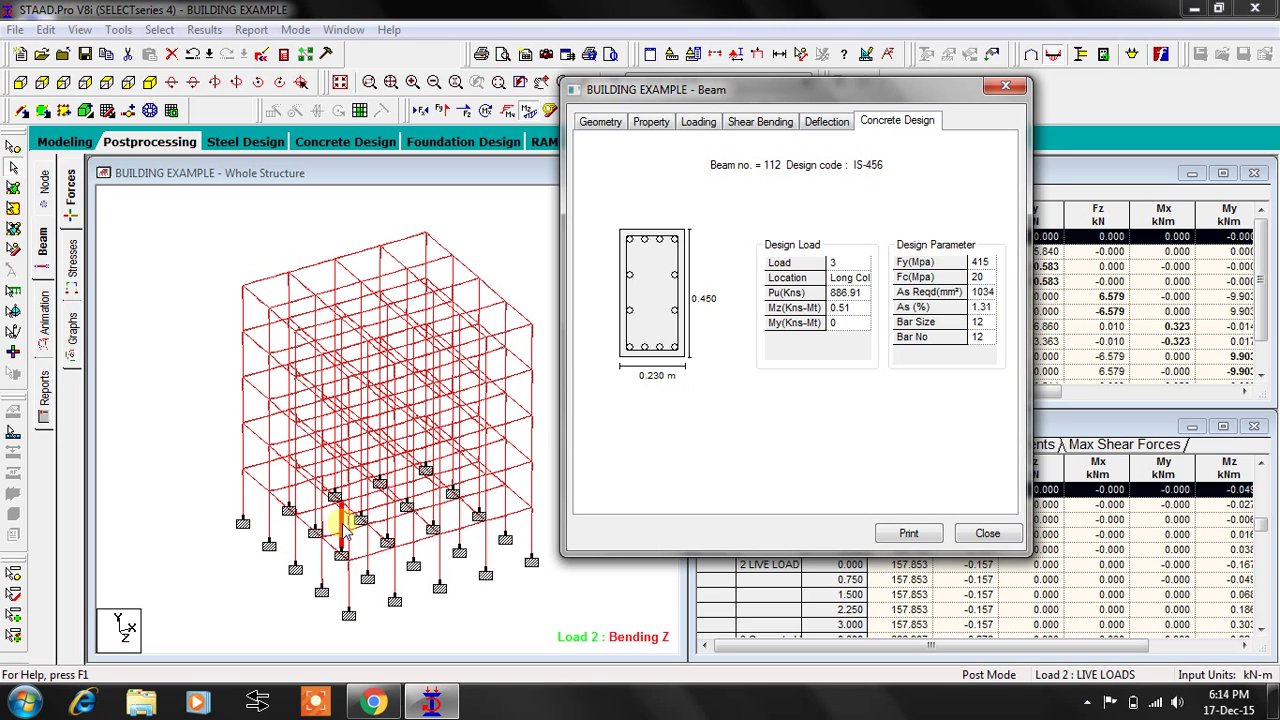
pyautogui.click(986, 534)
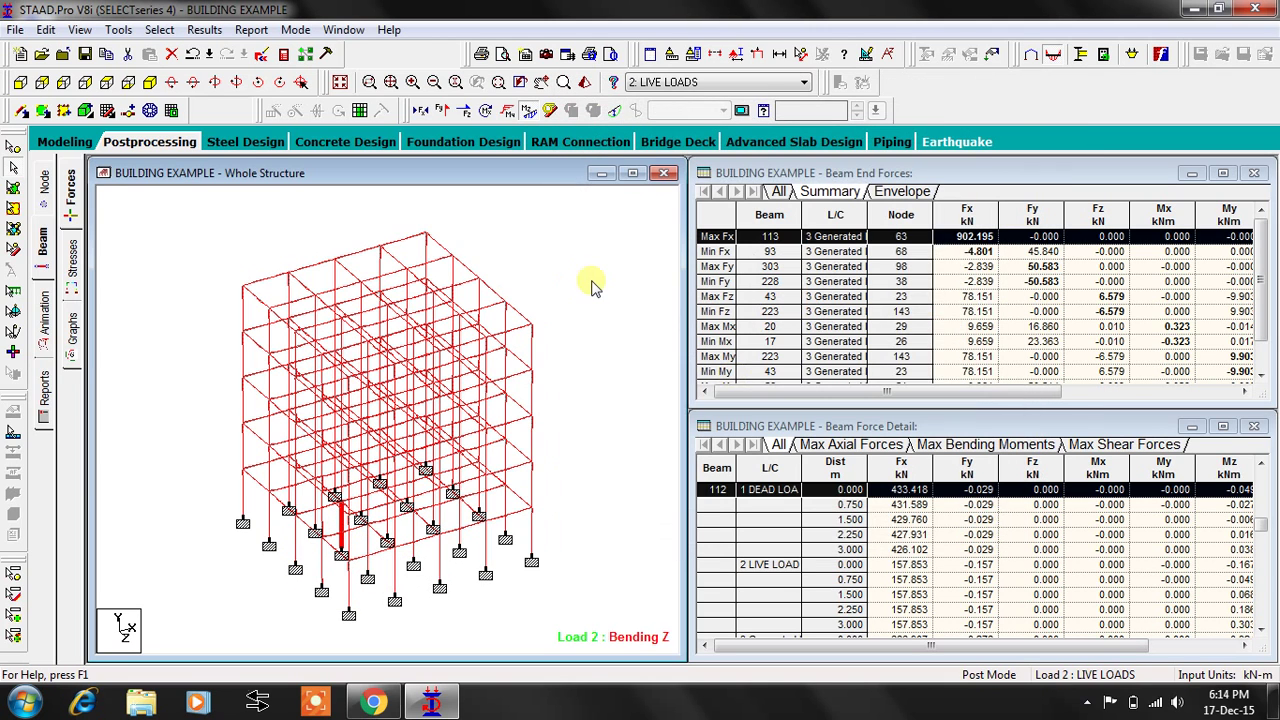
# Switch to foundation design and include load case 3, Generated Indian Code Genral_Structures 1
pyautogui.click(64, 142)
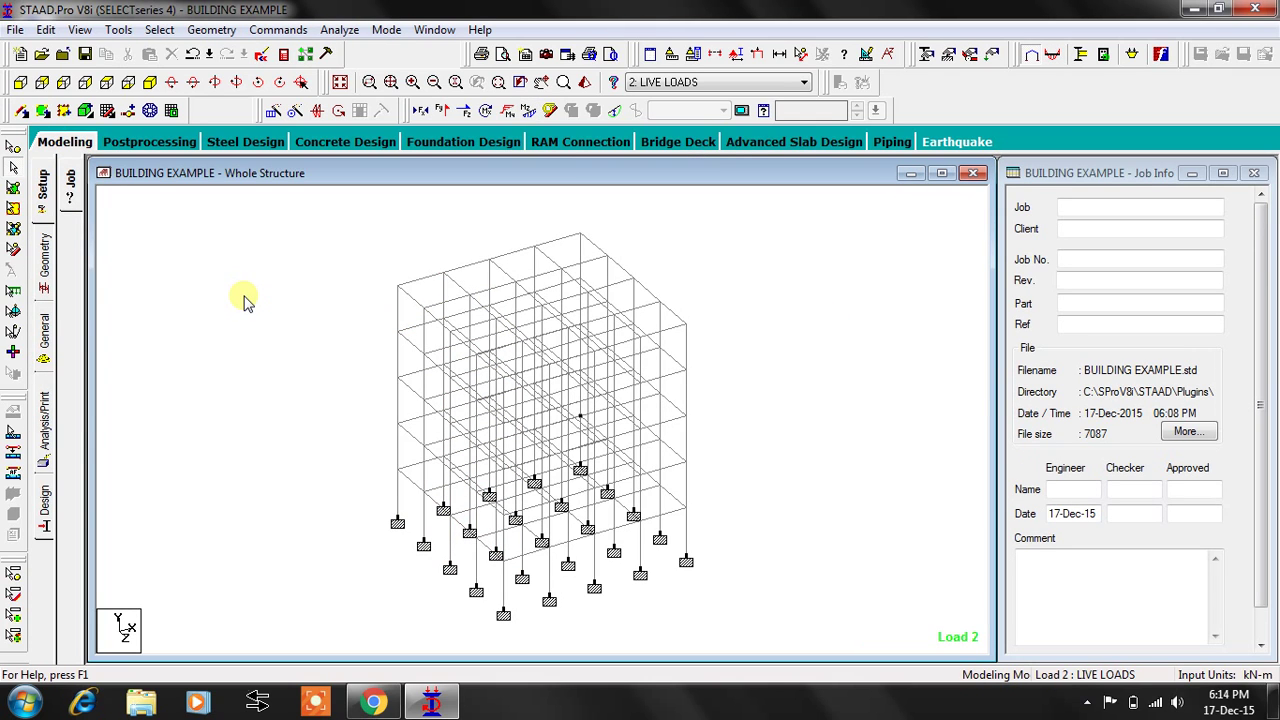
pyautogui.click(478, 146)
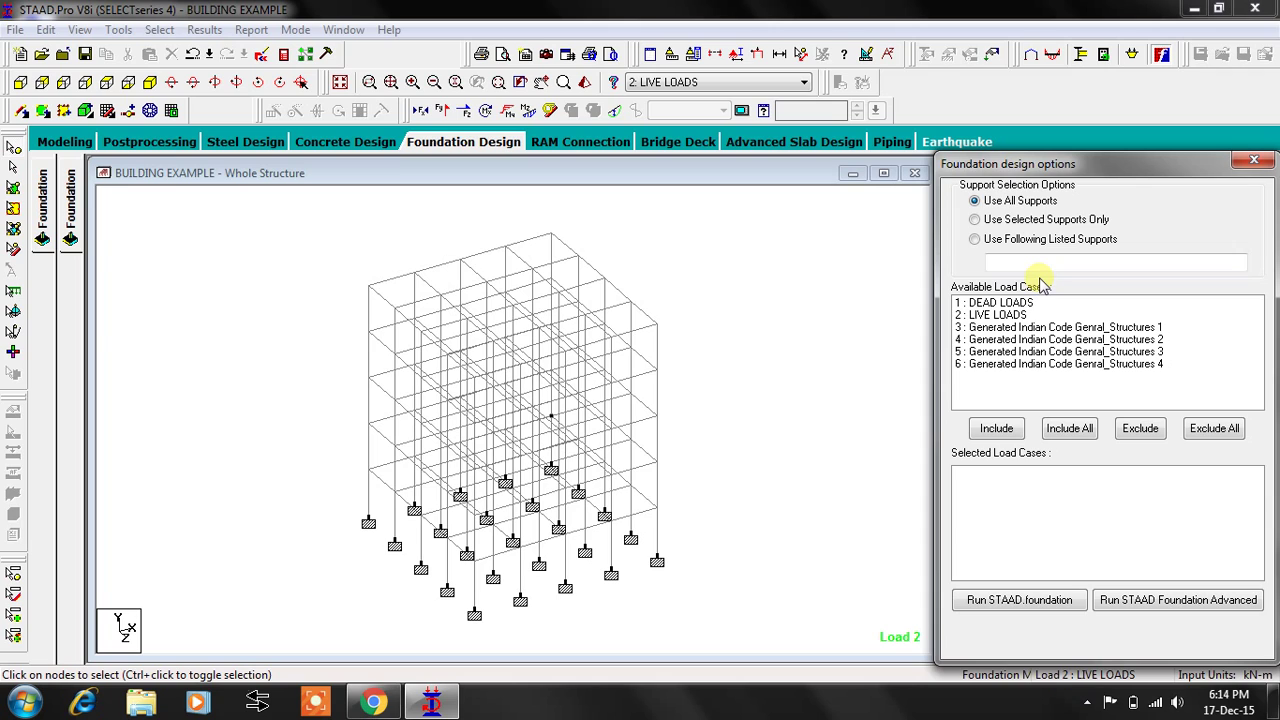
pyautogui.click(1013, 329)
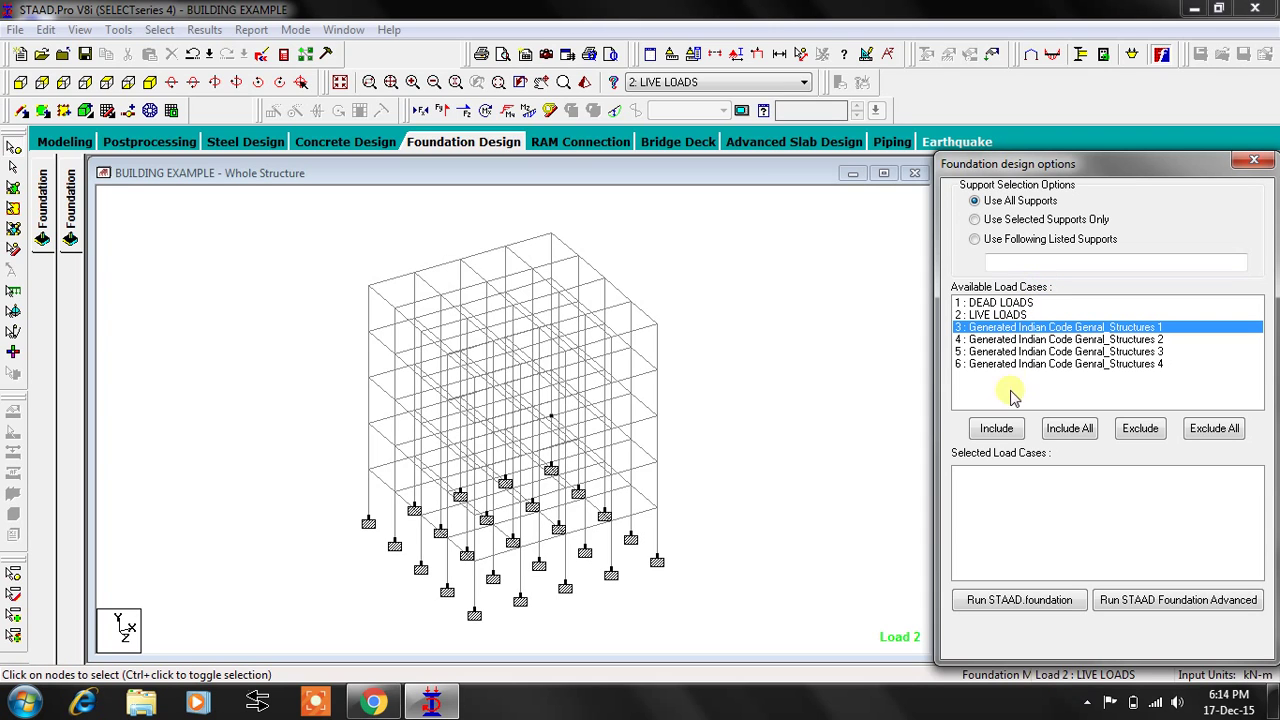
pyautogui.click(996, 428)
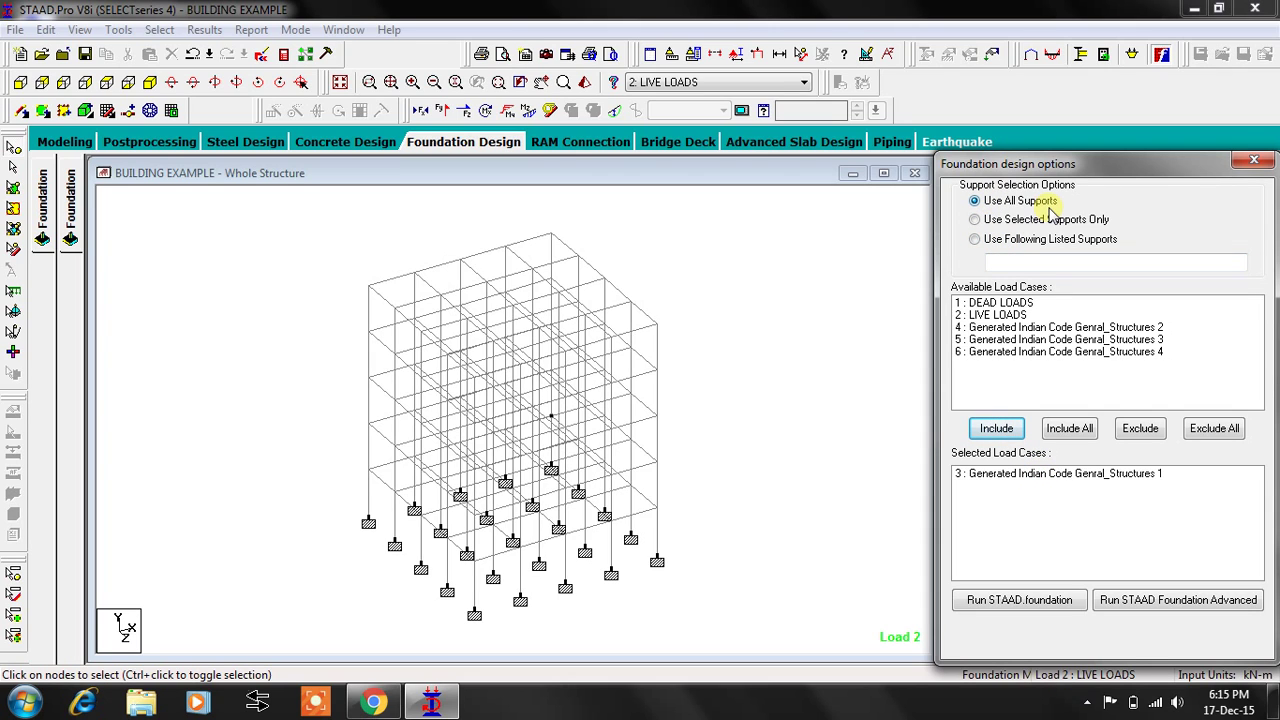
pyautogui.click(990, 224)
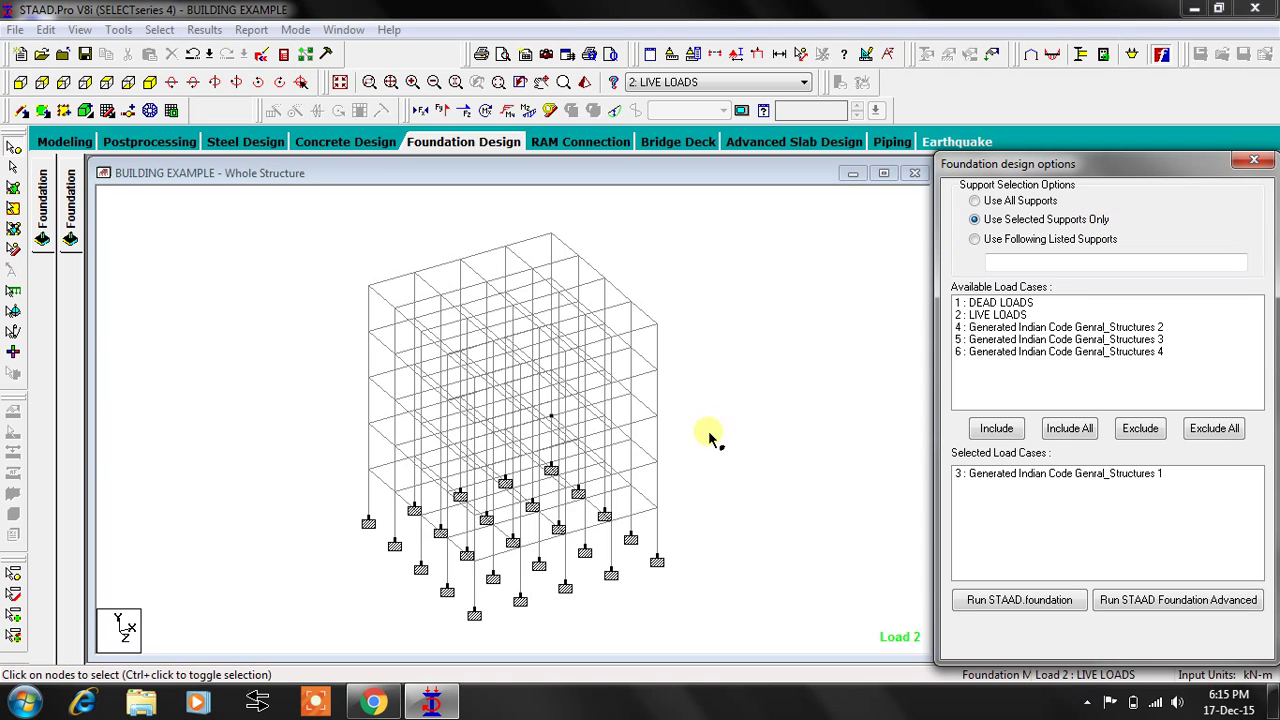
pyautogui.click(657, 556)
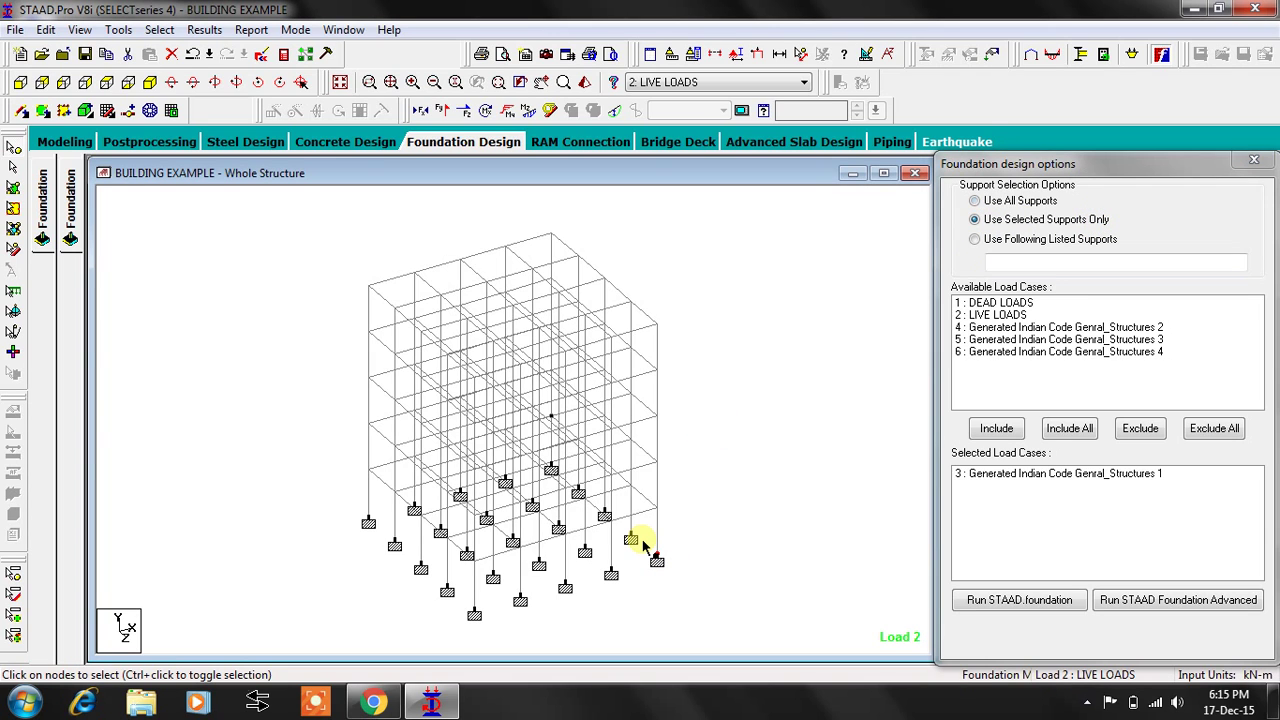
pyautogui.click(512, 540)
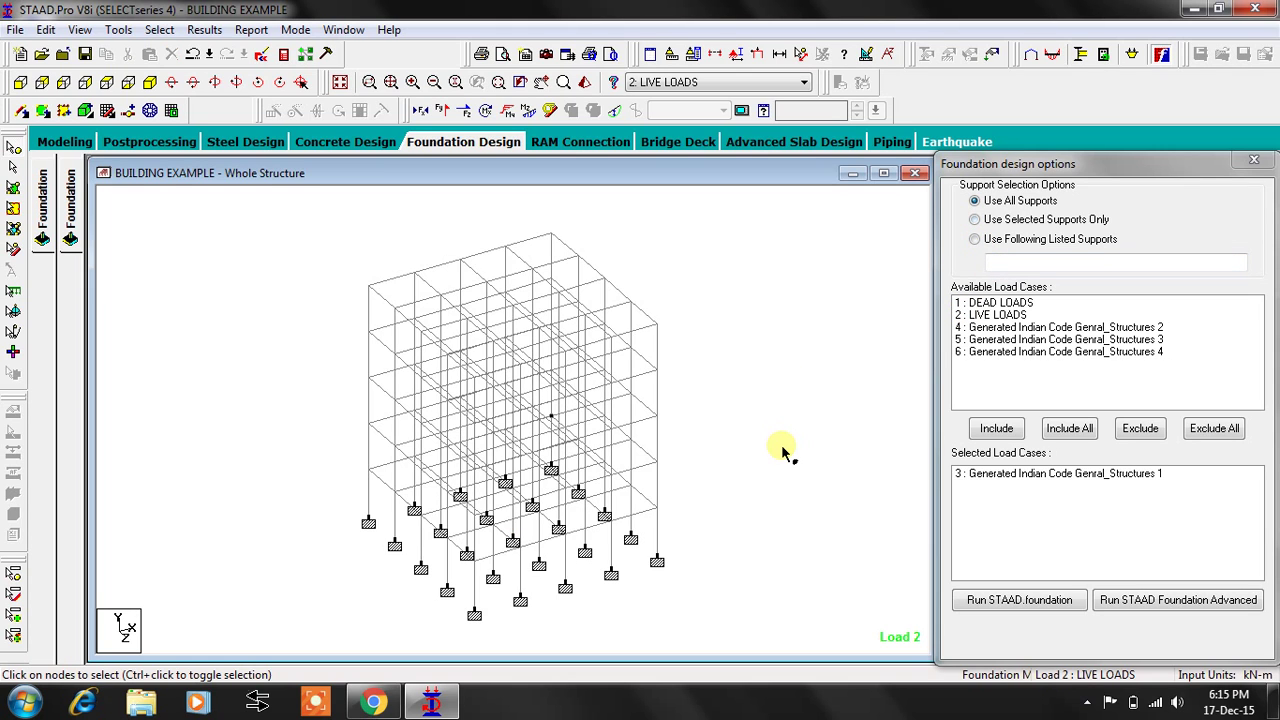
# Check the node numbers, limit the foundation design to listed support 63, and run STAAD.foundation with the included load case
pyautogui.hotkey('shift', 'n')
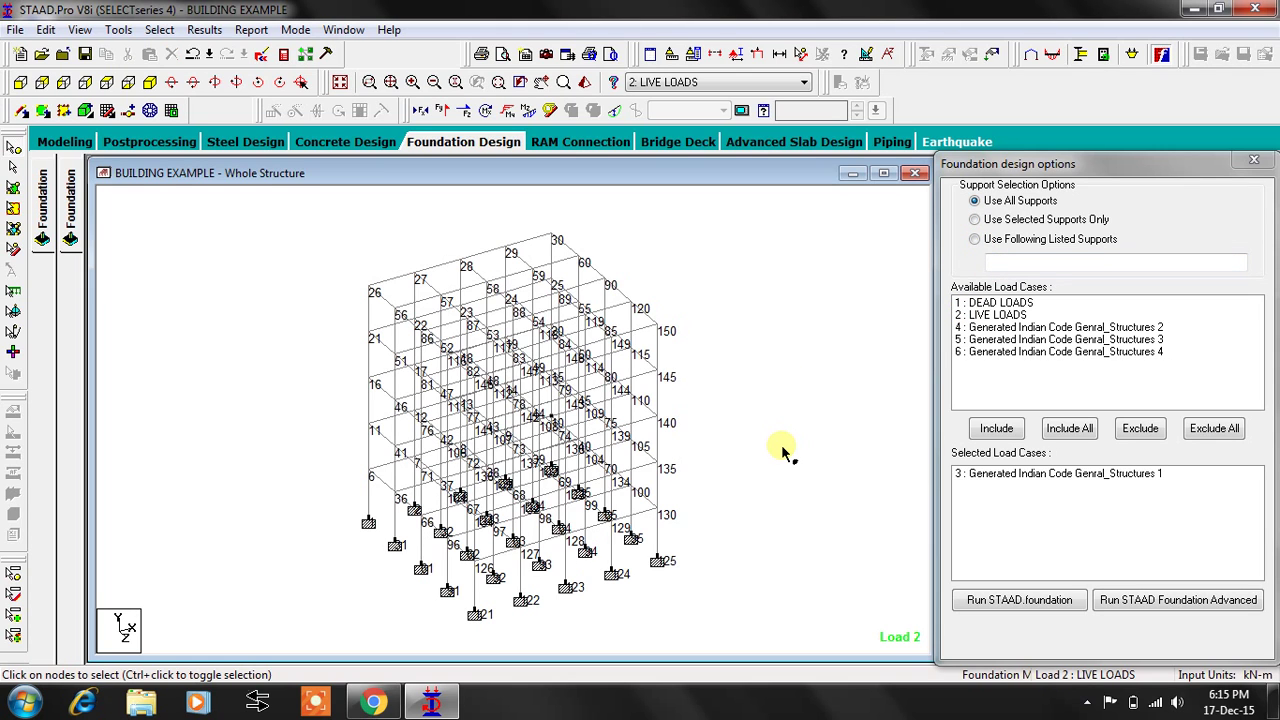
pyautogui.hotkey('shift', 'n')
pyautogui.click(1129, 265)
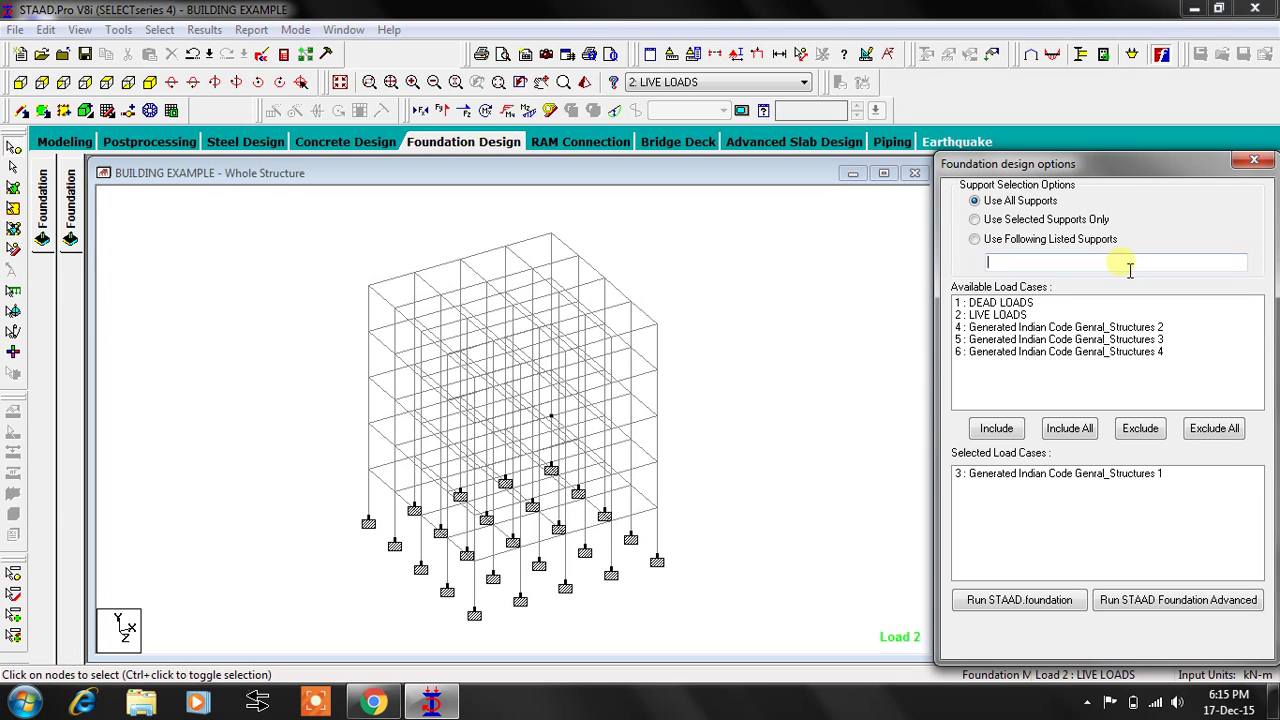
pyautogui.write('63')
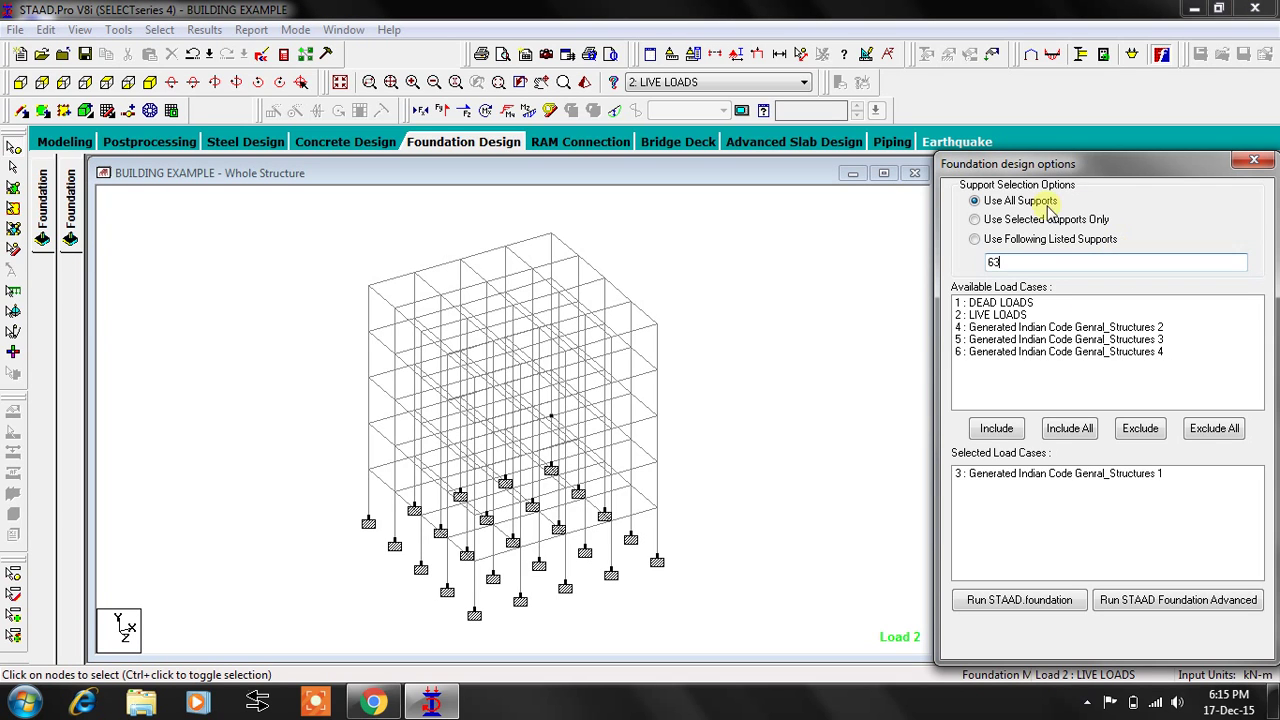
pyautogui.click(1029, 240)
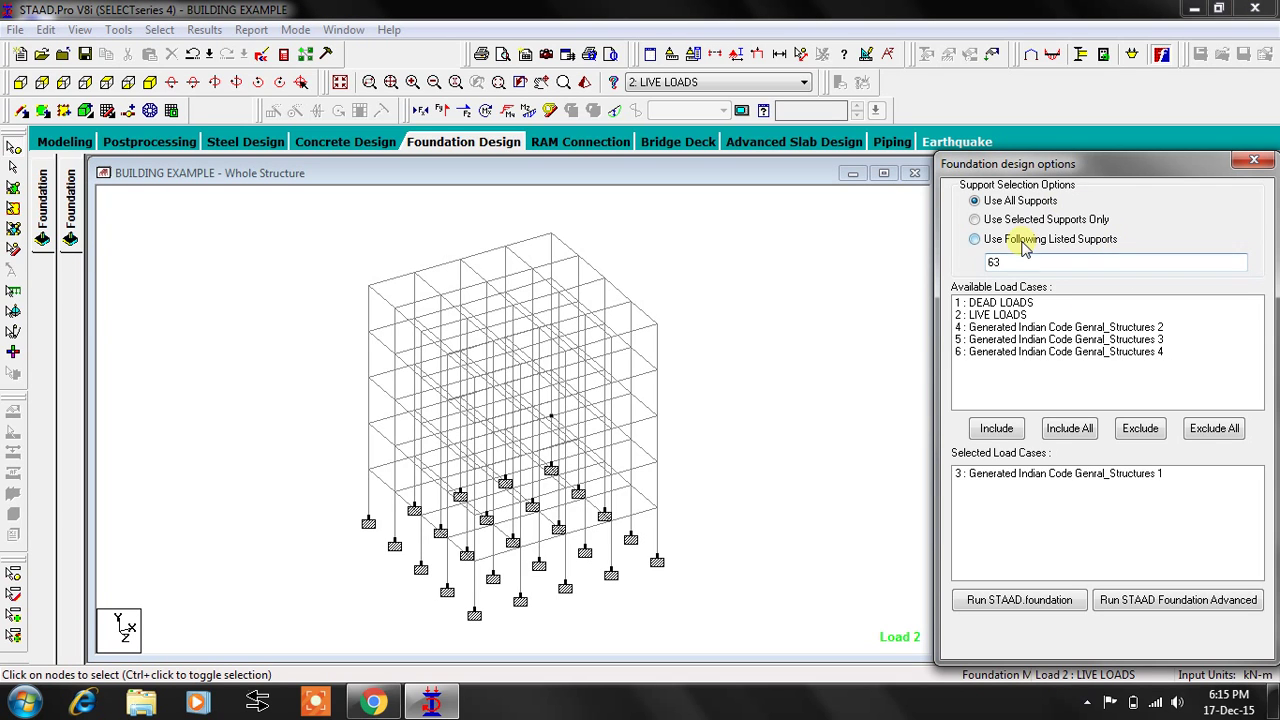
pyautogui.click(1012, 476)
pyautogui.click(1030, 603)
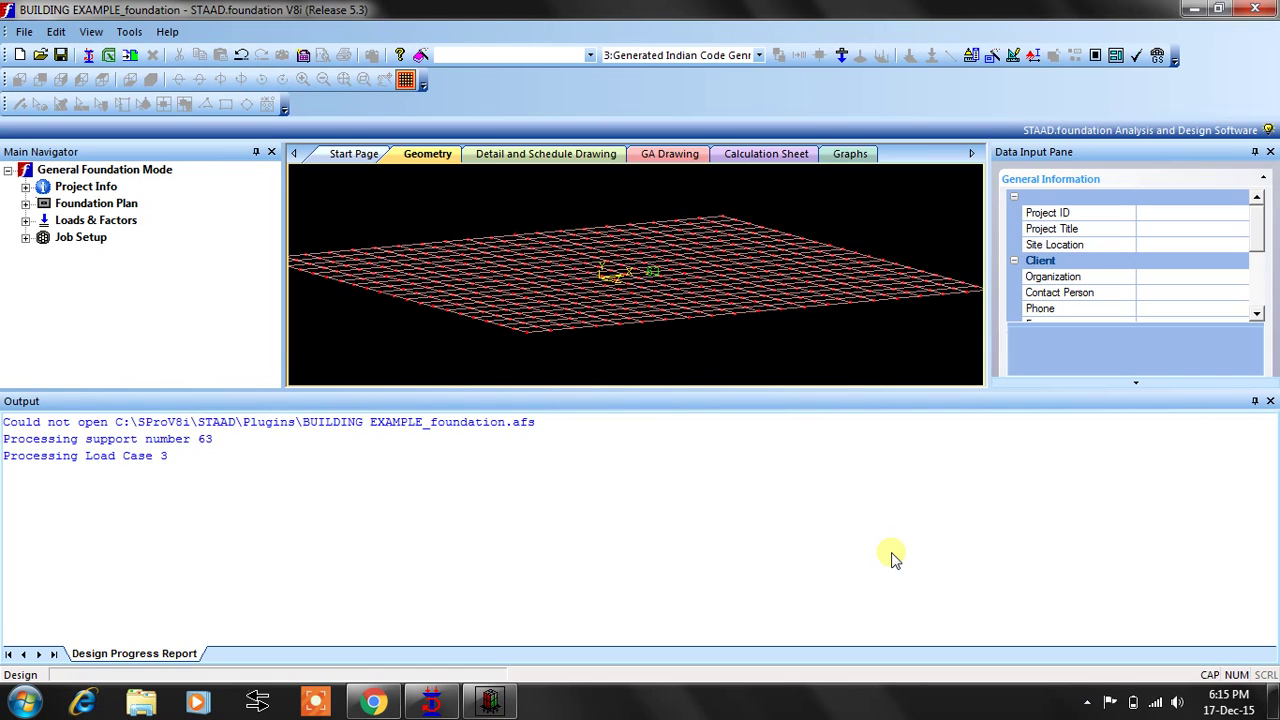
# Close the STAAD.foundation project without saving its changes and return the building model to modeling mode
pyautogui.click(1256, 9)
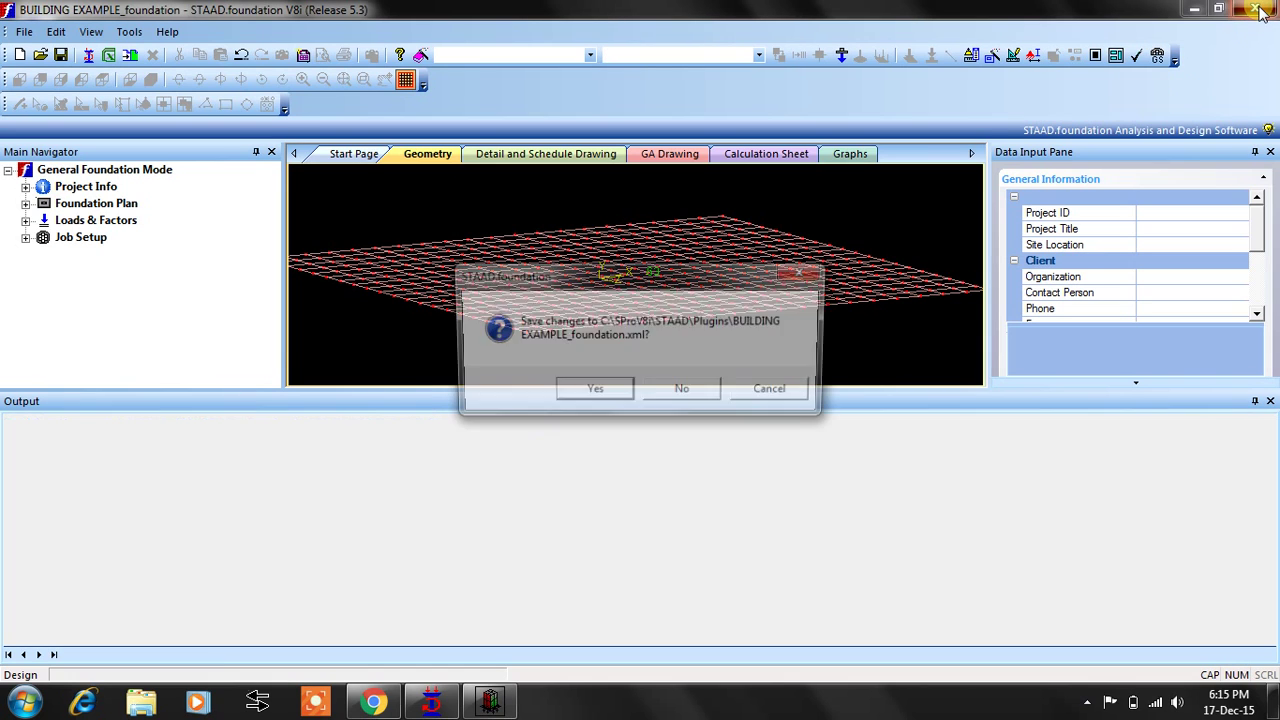
pyautogui.click(680, 391)
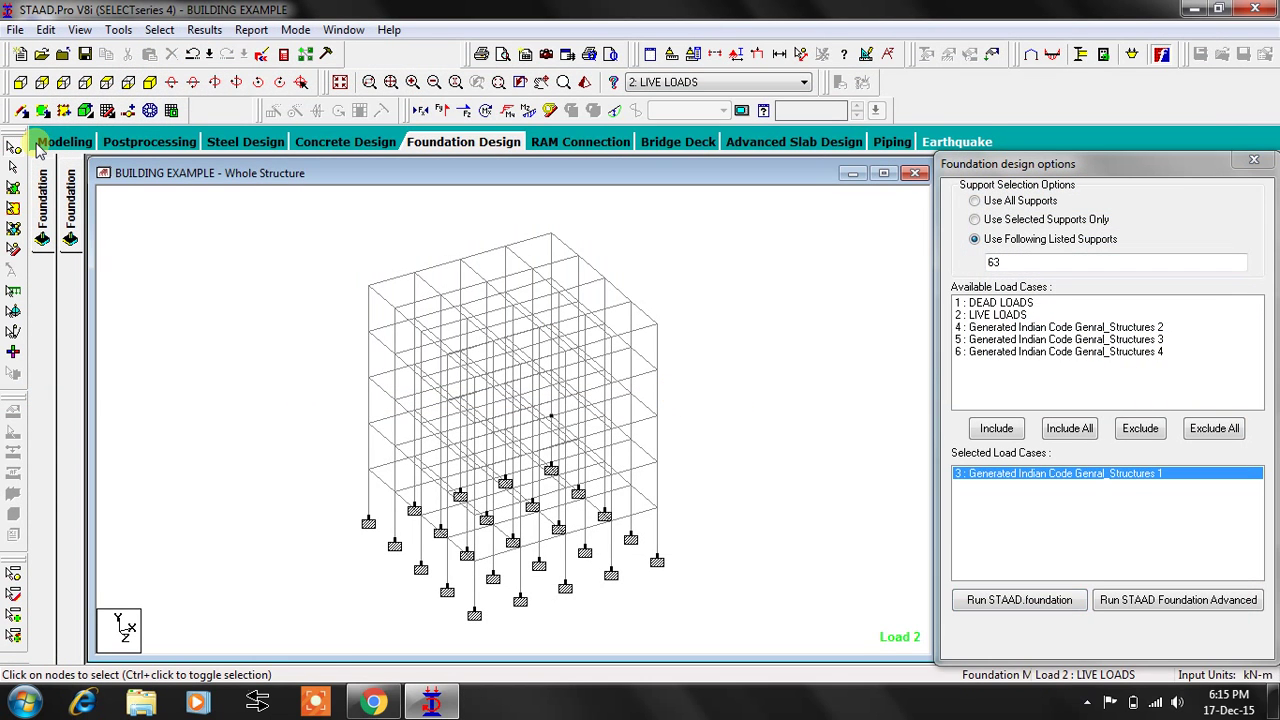
pyautogui.click(50, 143)
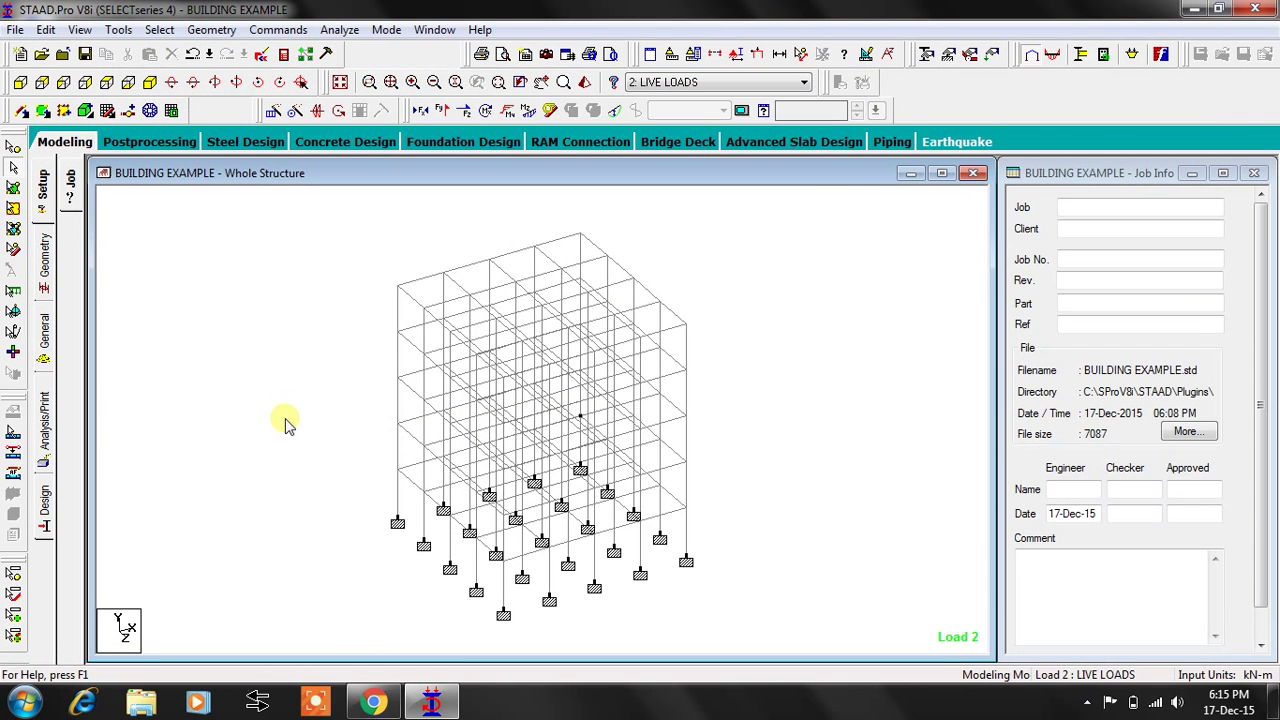
pyautogui.moveTo(303, 527); pyautogui.dragTo(236, 392)
pyautogui.moveTo(173, 313); pyautogui.dragTo(330, 570)
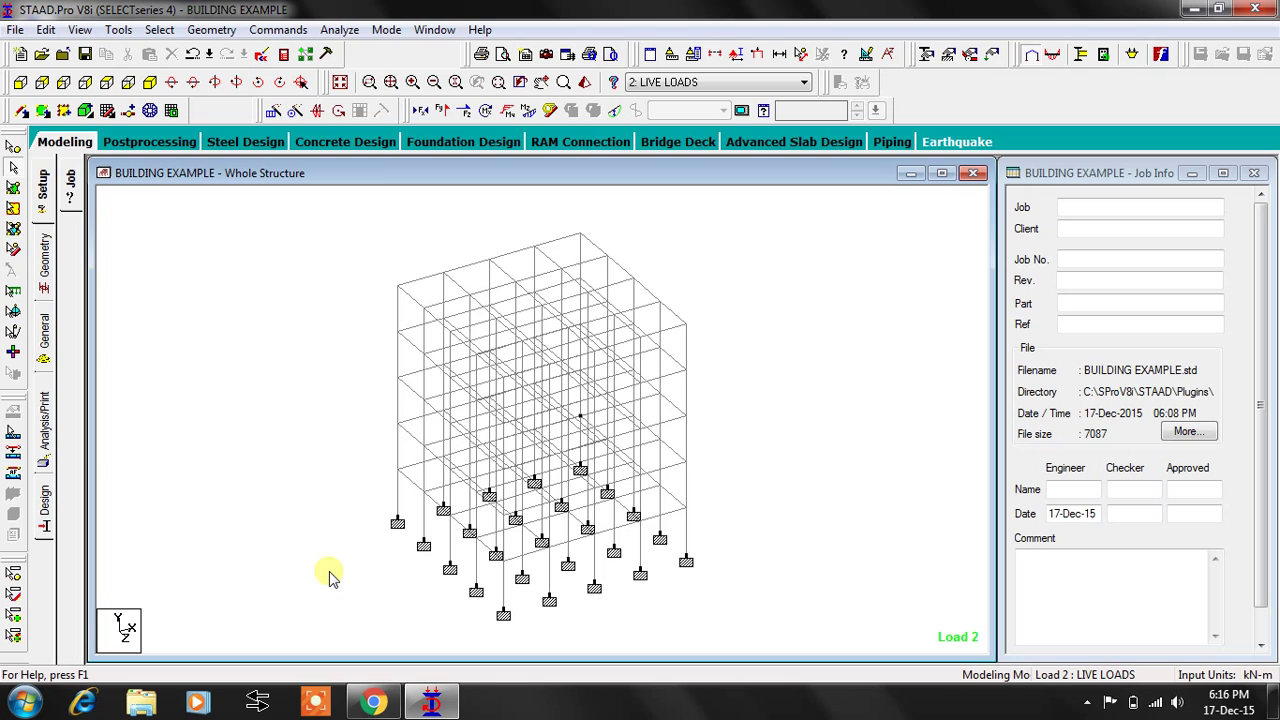